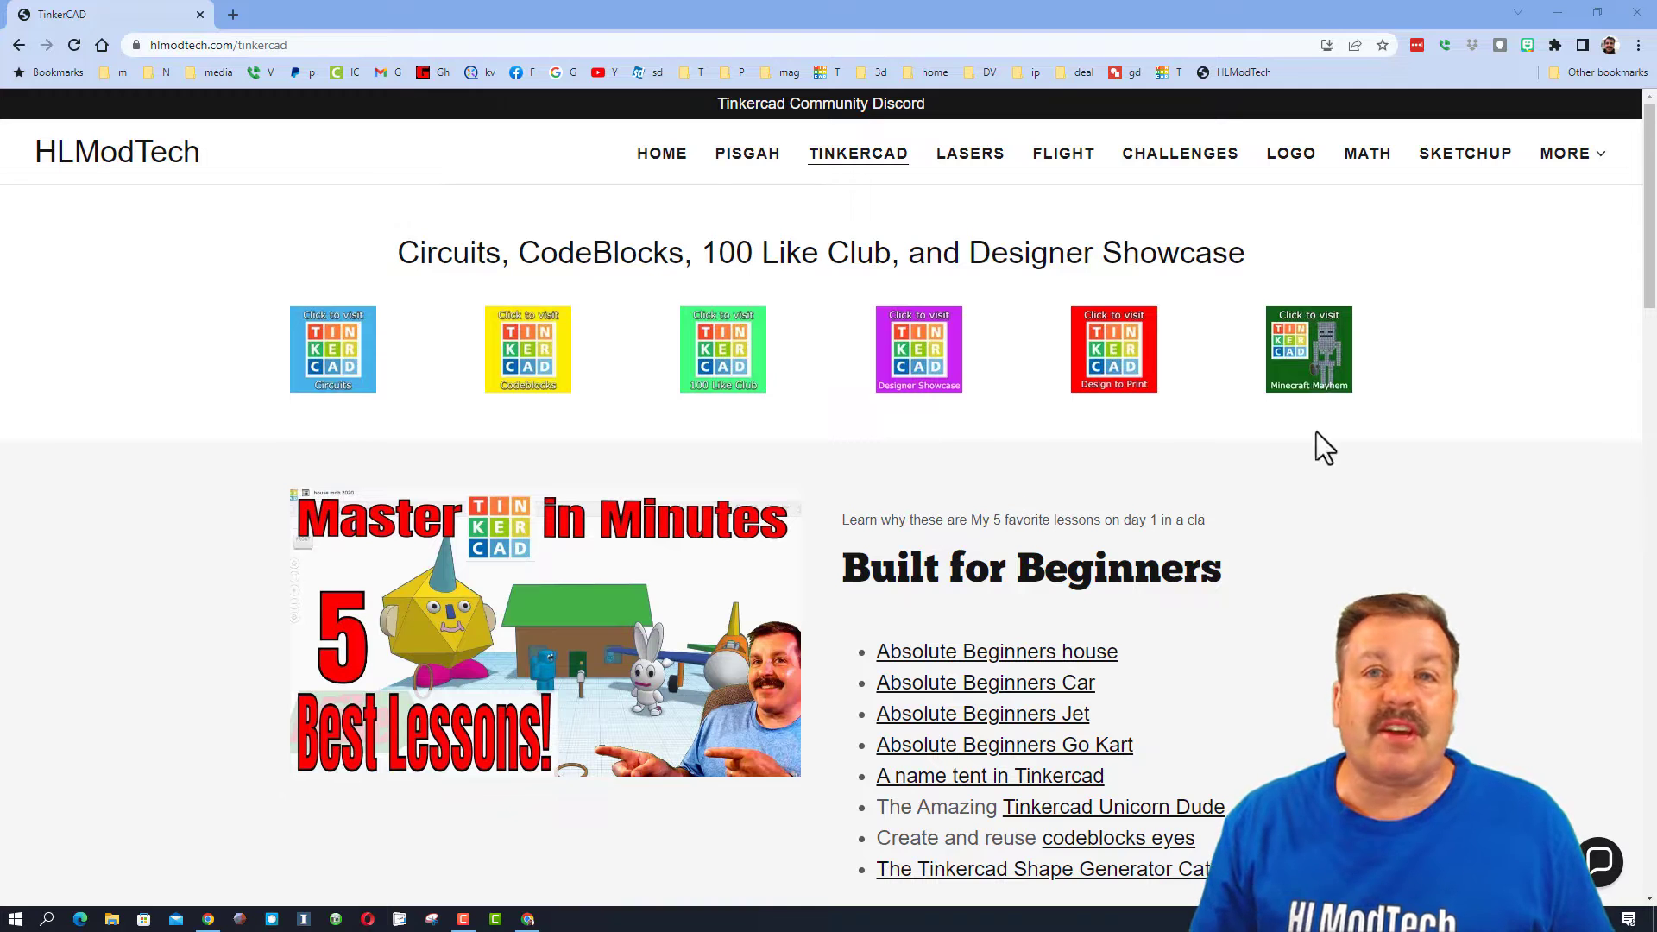
Open and close the site's contact chat, then open the Tinkercad Community Discord in a background tab.
{"action": "left_click", "coordinate": [1598, 863]}
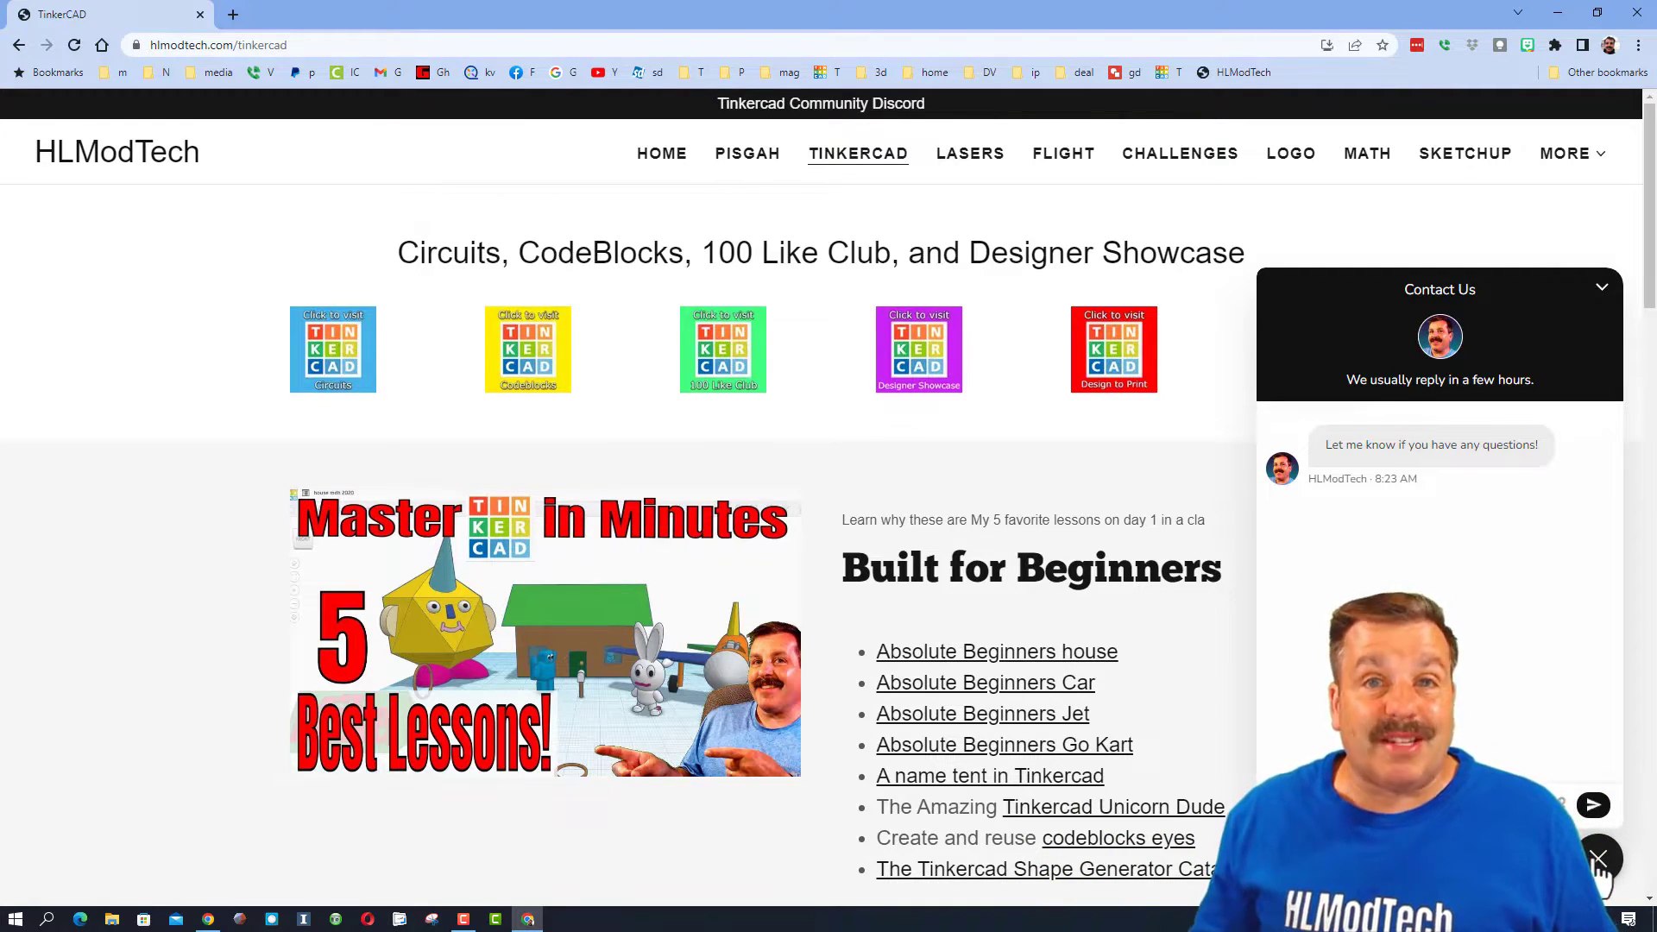
{"action": "left_click", "coordinate": [1598, 858]}
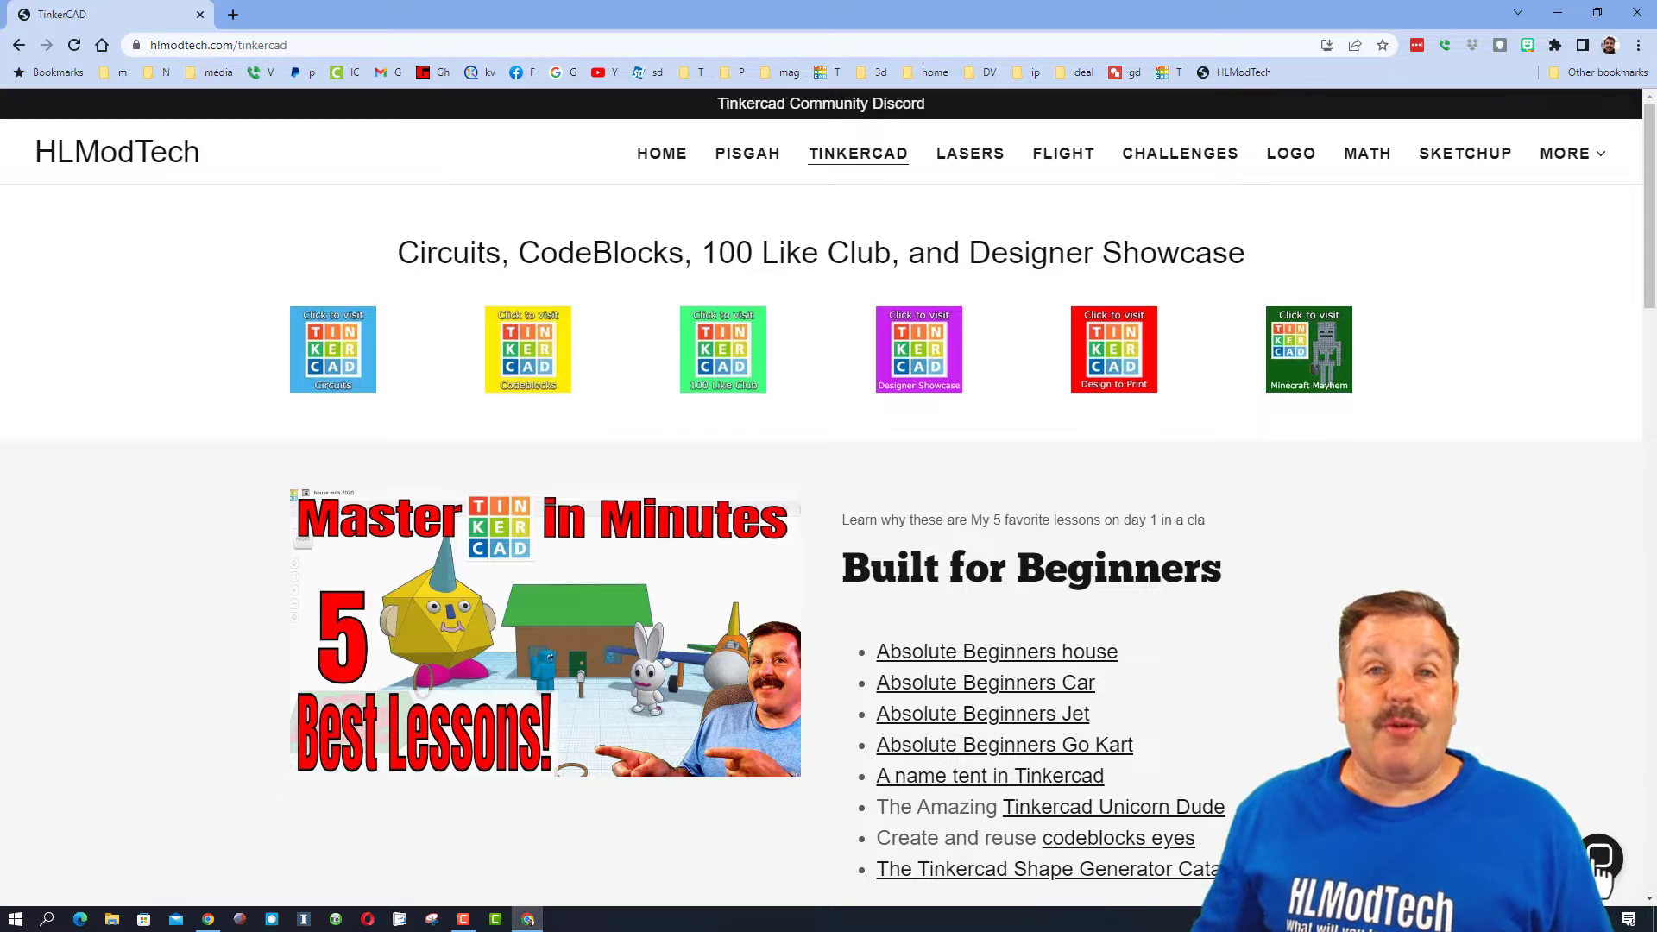
{"action": "middle_click", "coordinate": [820, 103]}
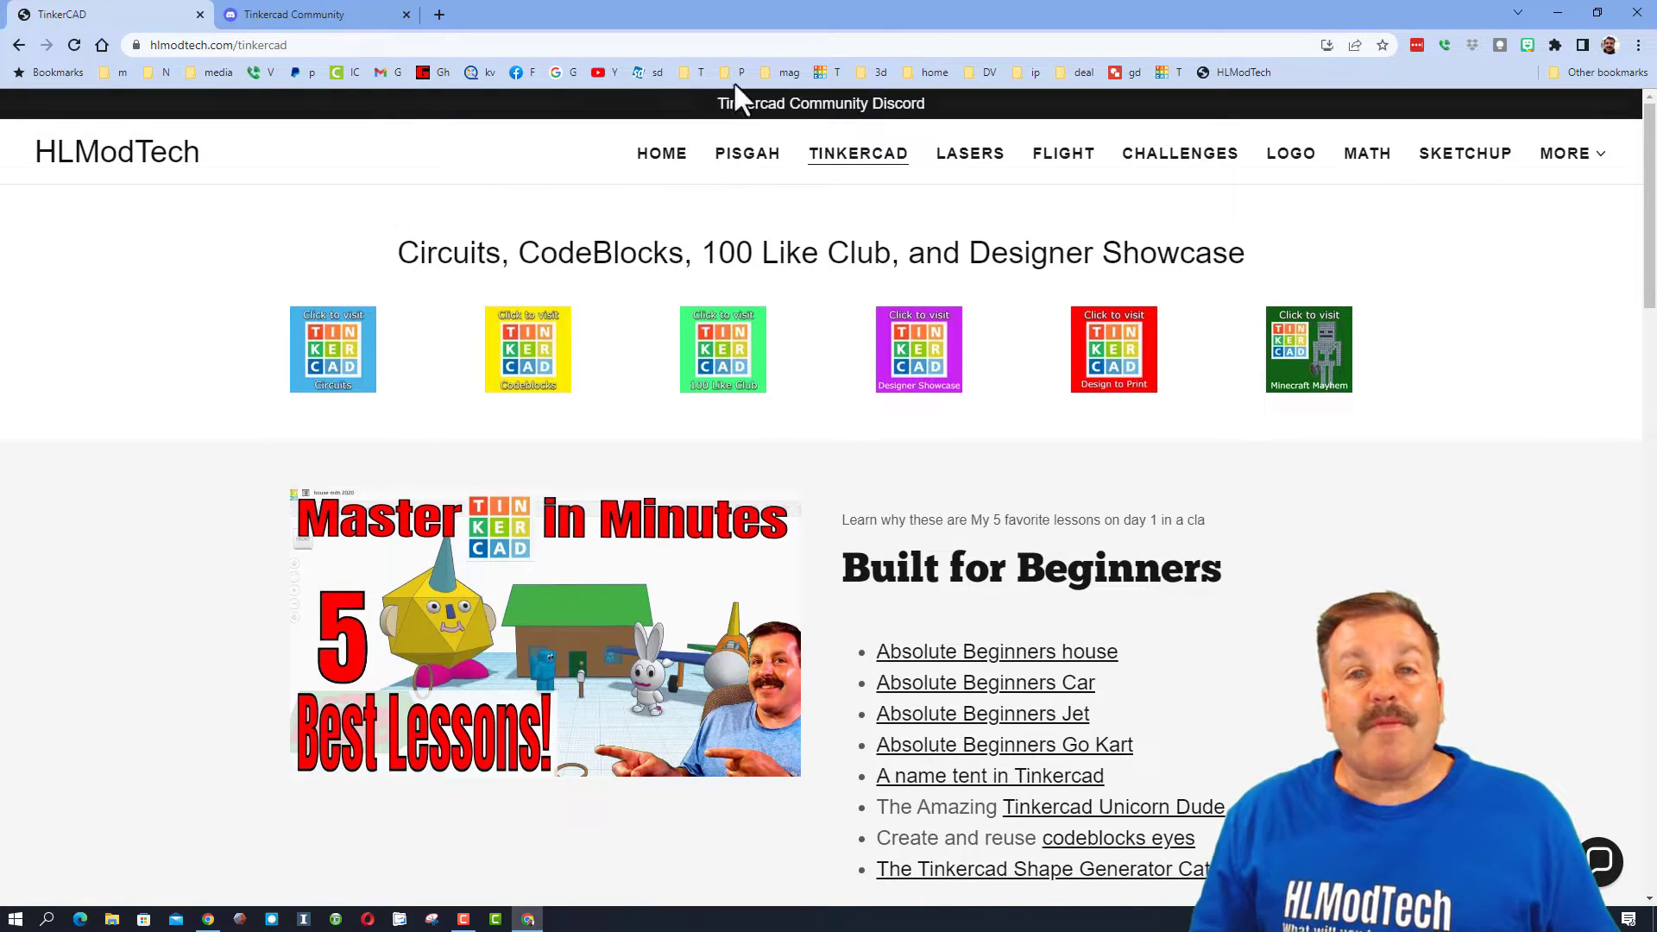
View the Tinkercad Community Discord invite page, then move to the font-to-SVG tool showing HLModTech.
{"action": "left_click", "coordinate": [247, 12]}
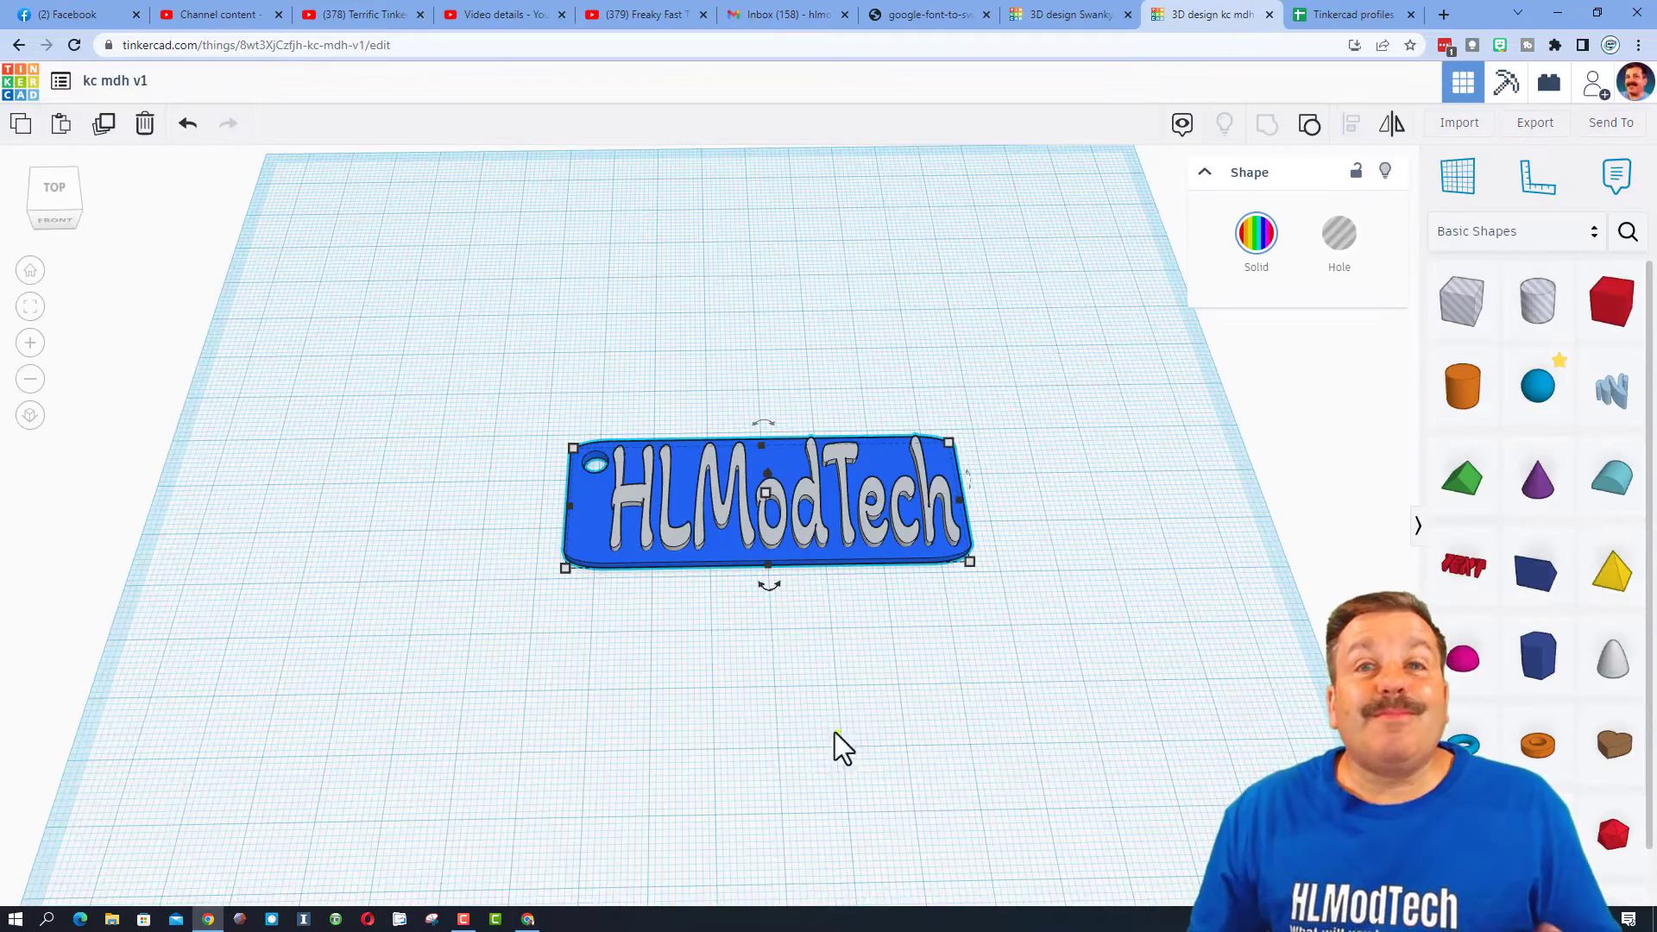
{"action": "right_click_drag", "start_coordinate": [833, 732], "coordinate": [758, 643]}
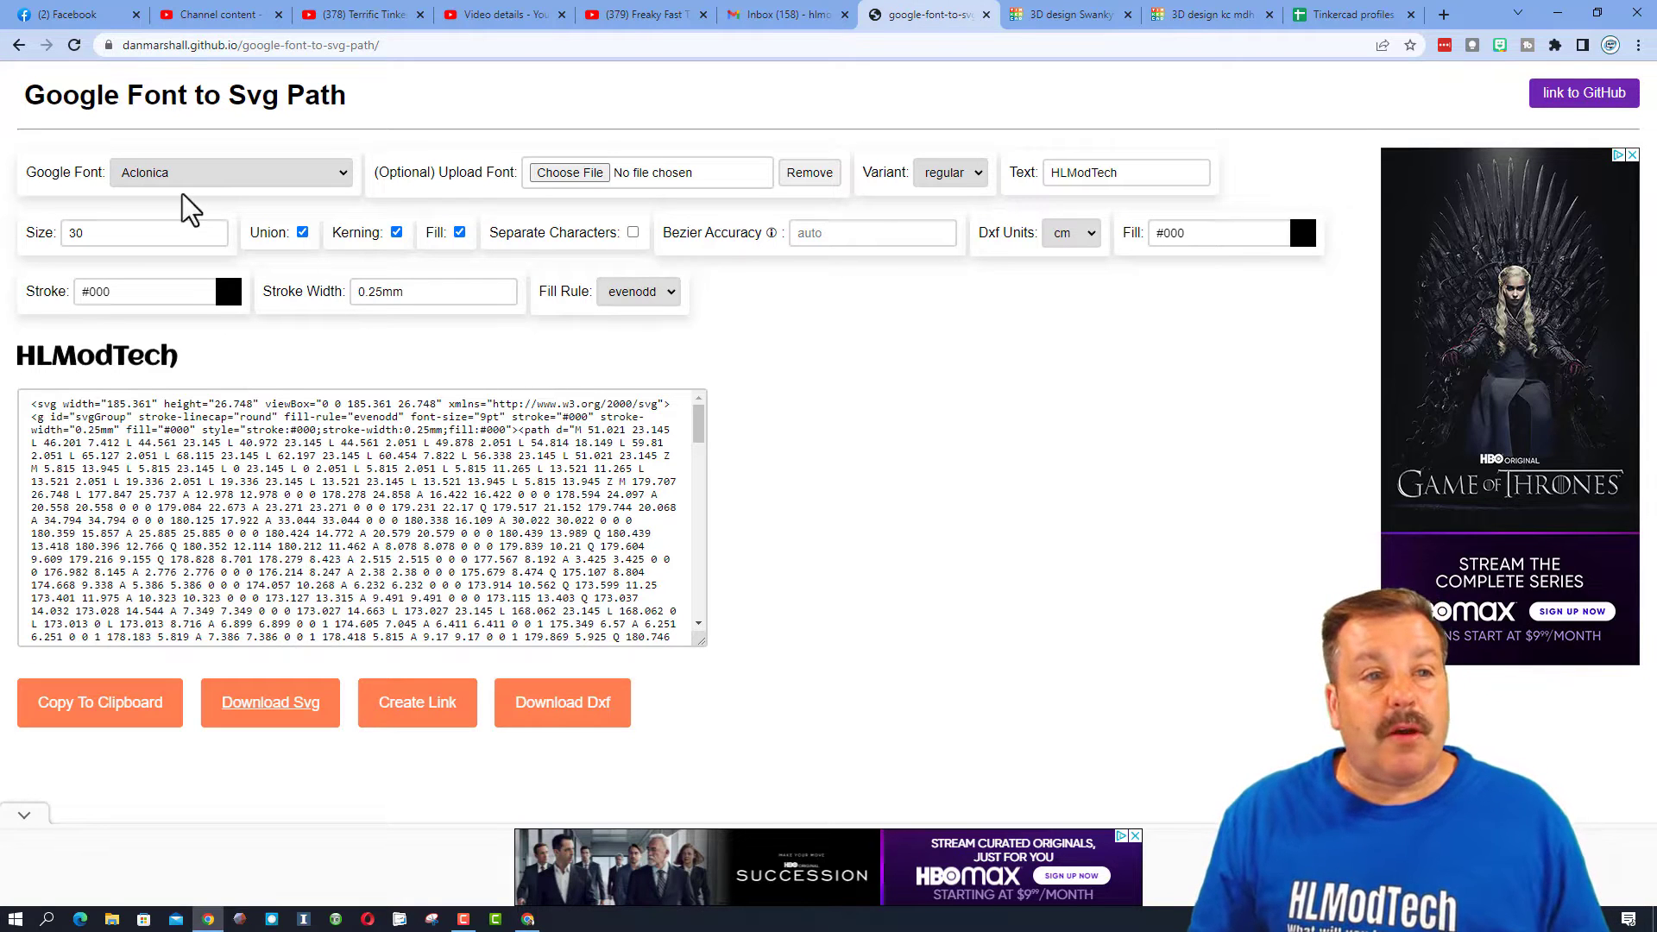
Switch the HLModTech lettering font from Aclonica to Actor, keeping size 30.
{"action": "left_click", "coordinate": [164, 171]}
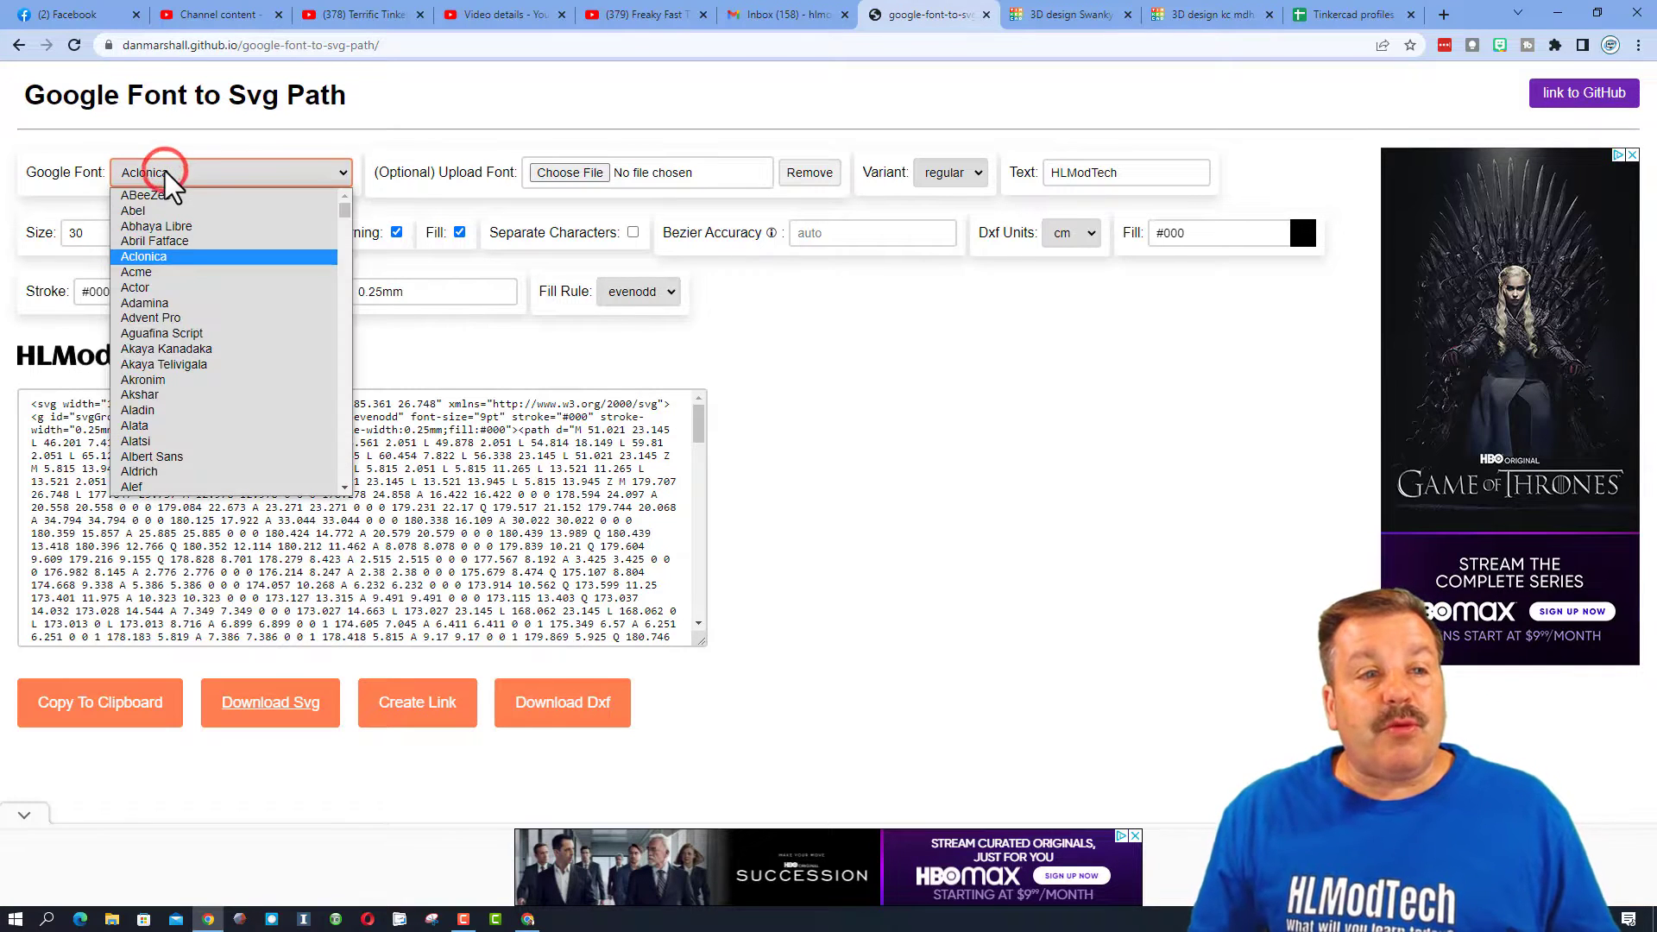
{"action": "left_click", "coordinate": [157, 260]}
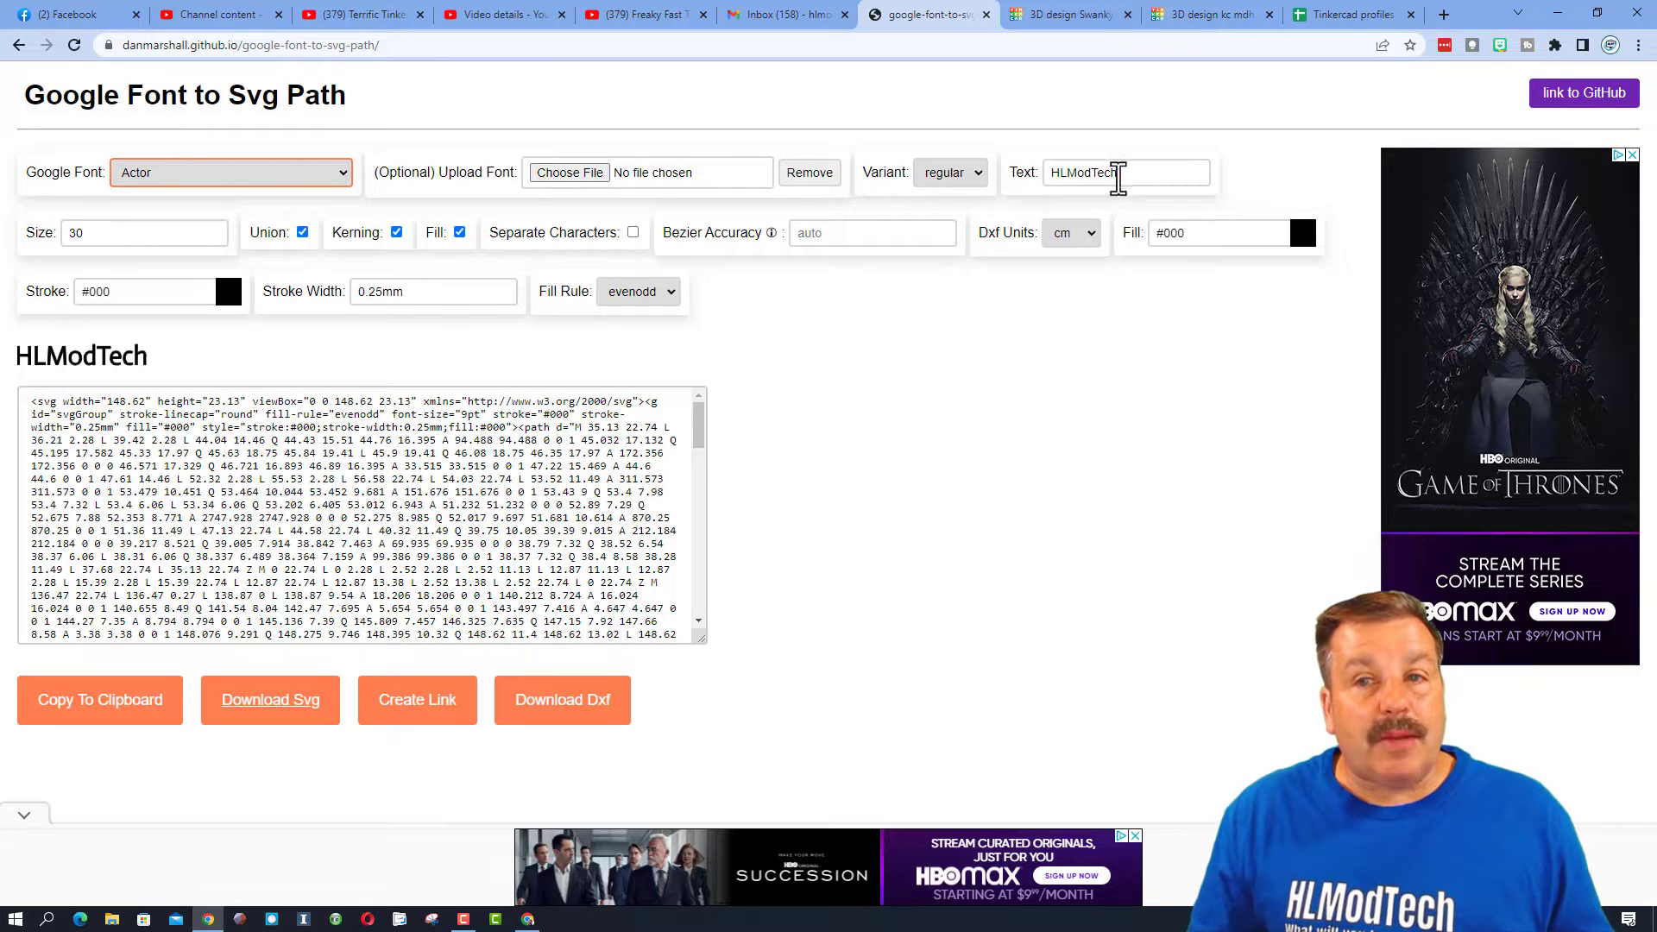
{"action": "left_click", "coordinate": [112, 233]}
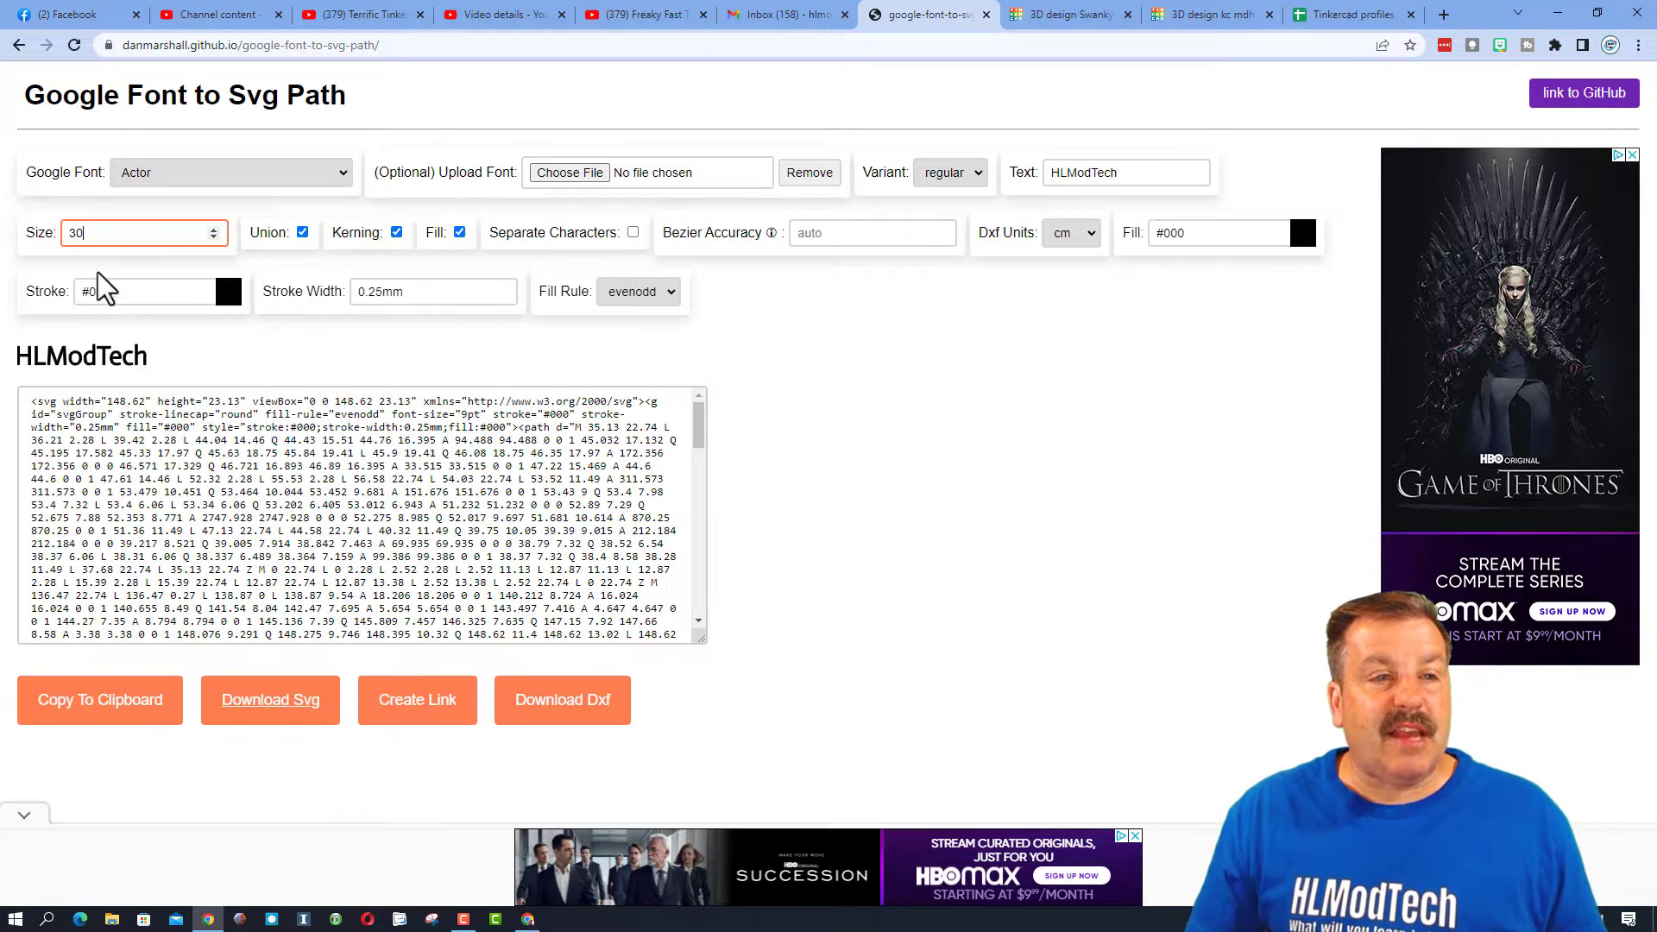
Preview fonts from Adamina through Akaya to Akshar for the HLModTech text.
{"action": "left_click", "coordinate": [209, 174]}
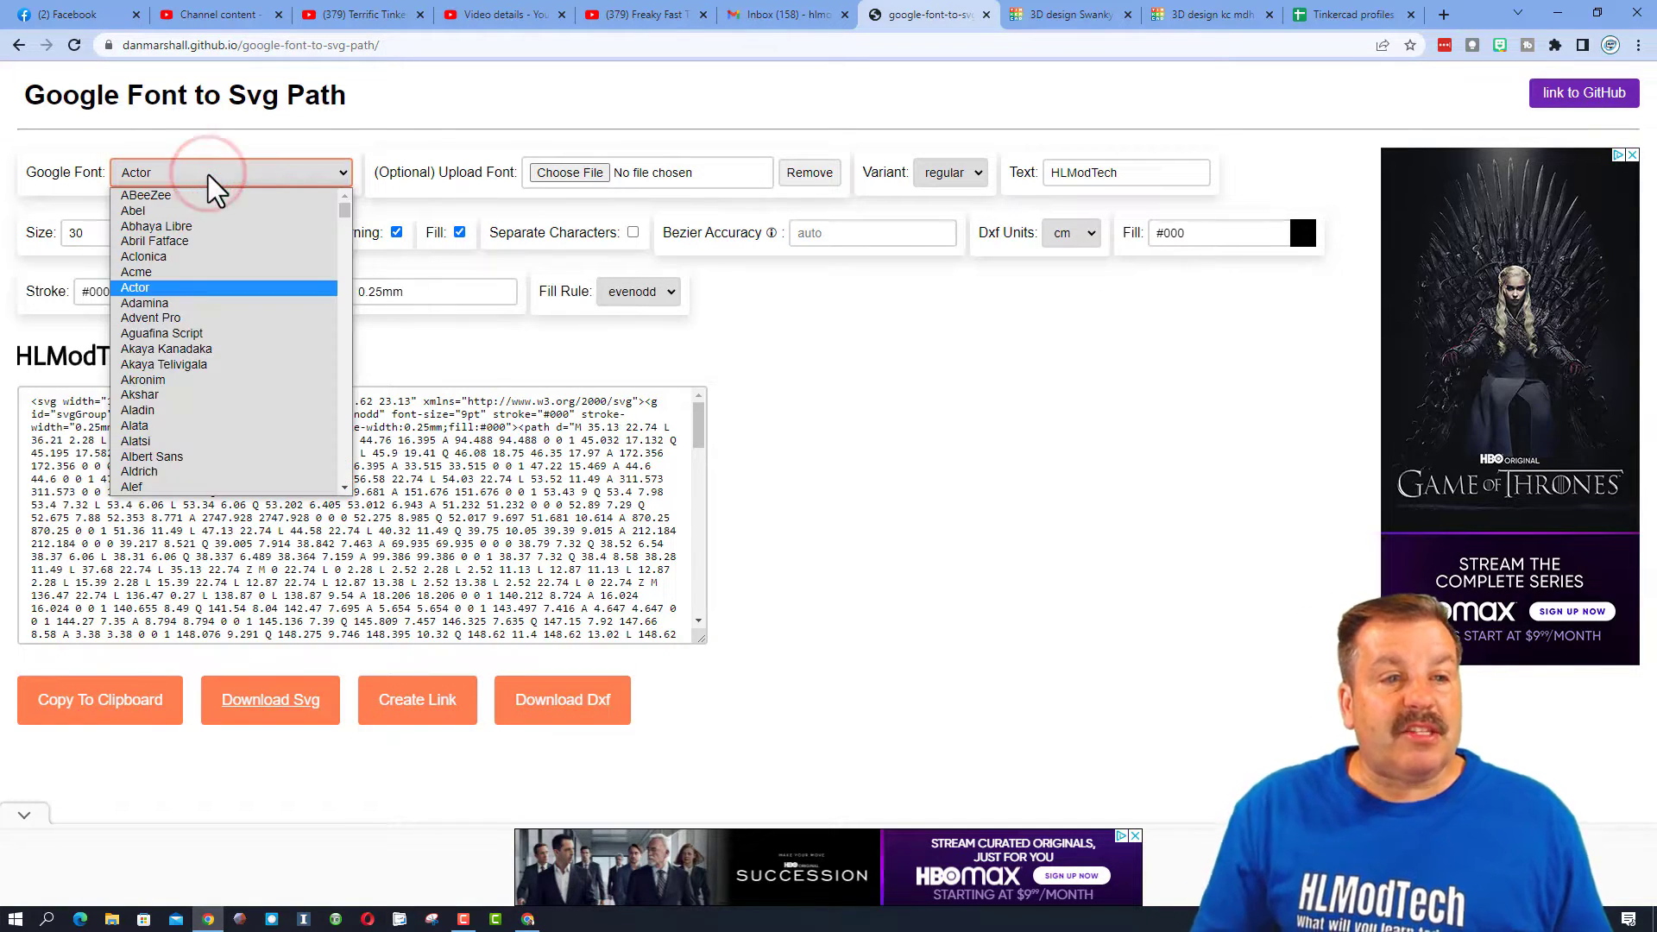
{"action": "key", "text": "Down"}
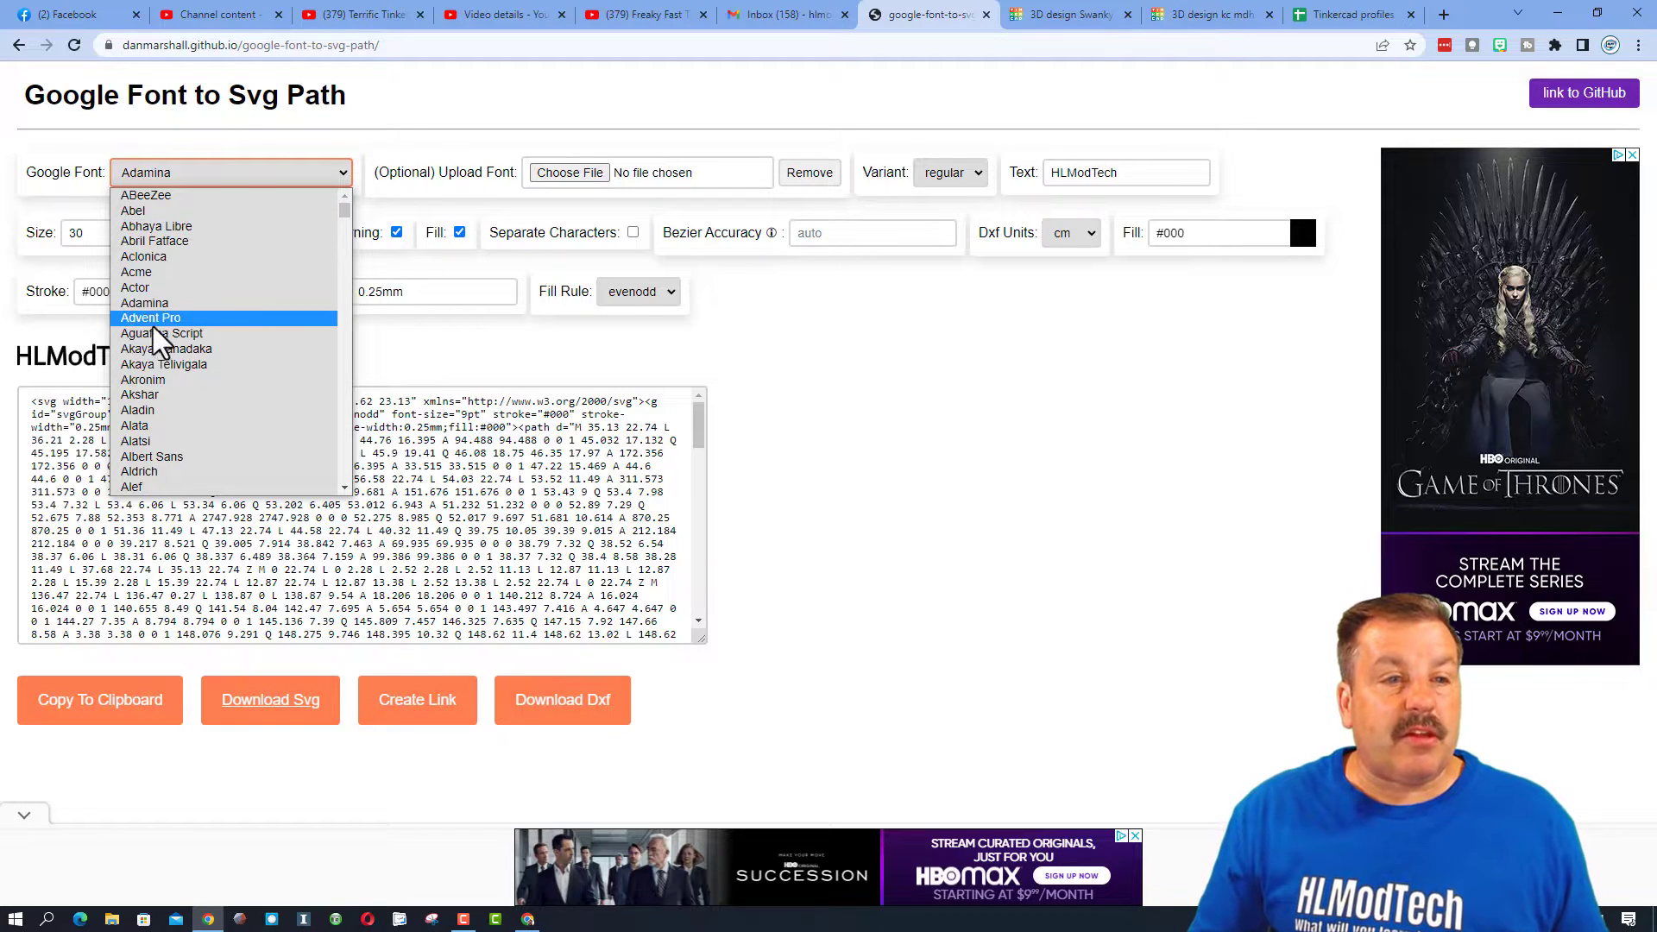
{"action": "left_click", "coordinate": [152, 318]}
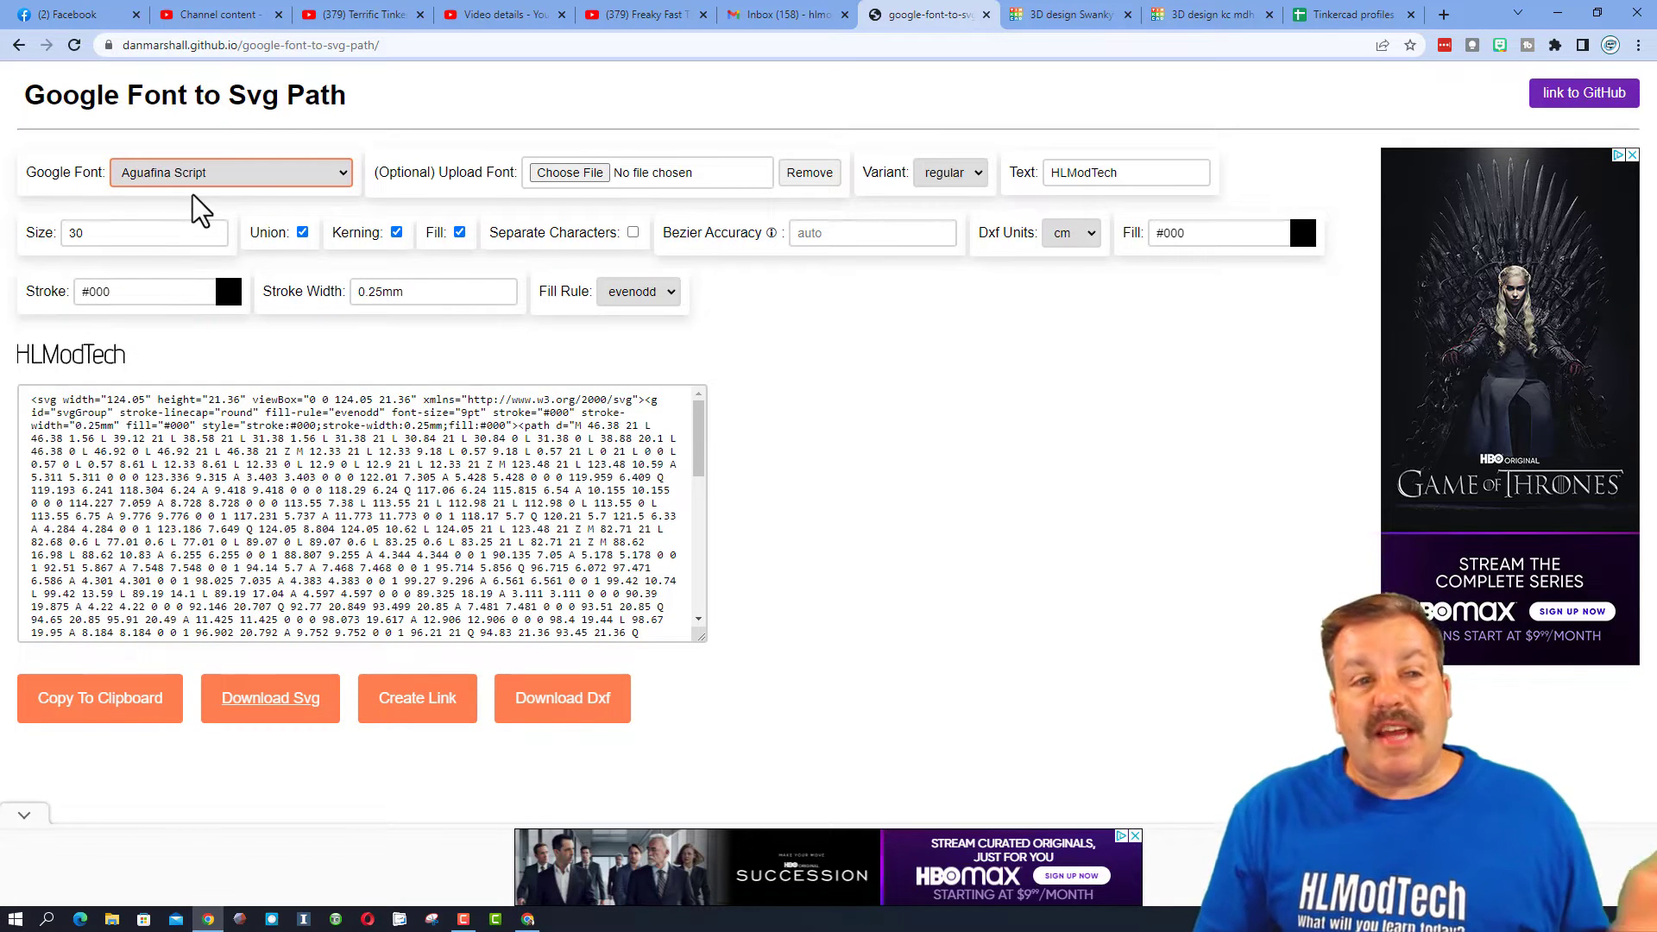
{"action": "key", "text": "Down"}
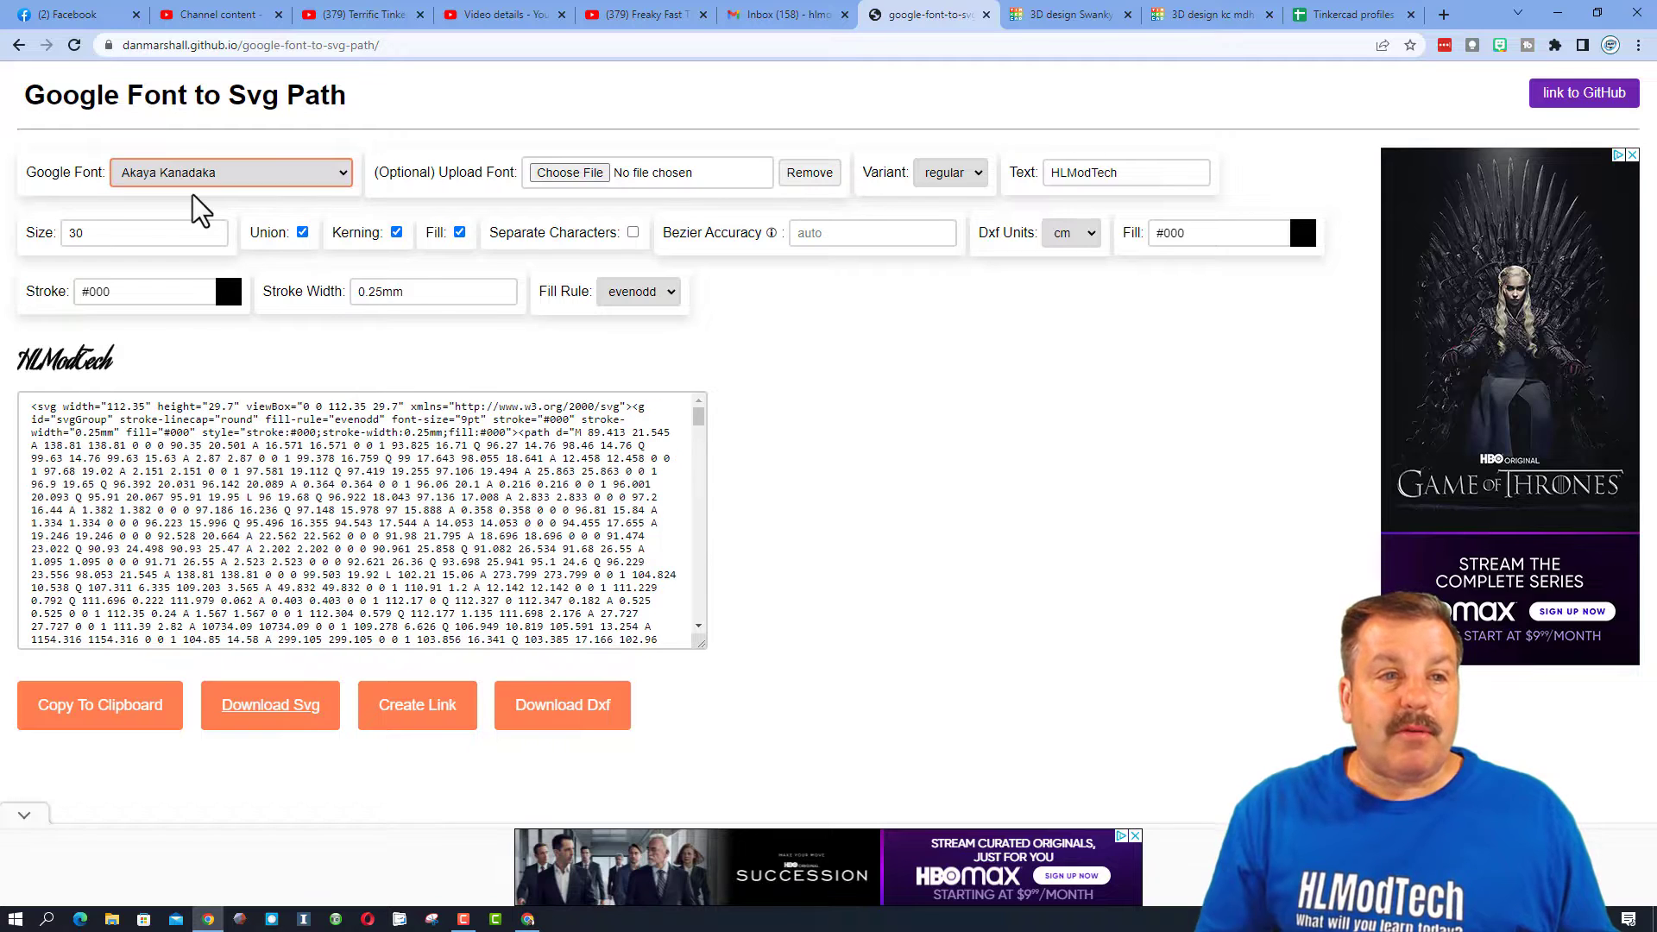
{"action": "key", "text": "Down"}
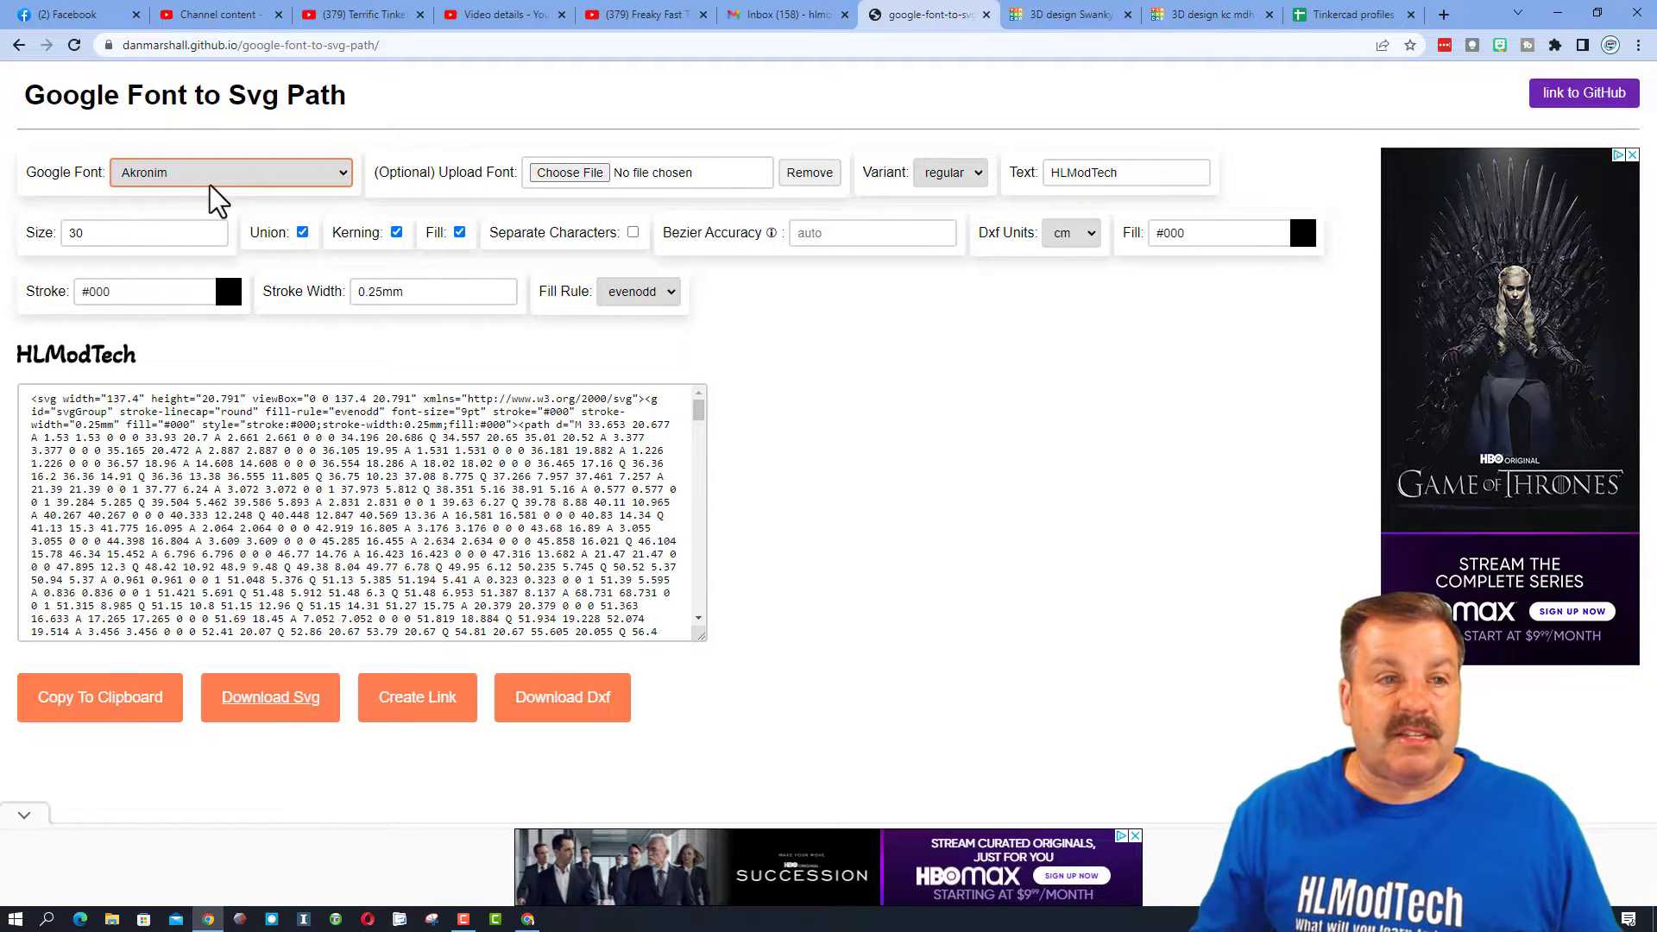
{"action": "key", "text": "Down"}
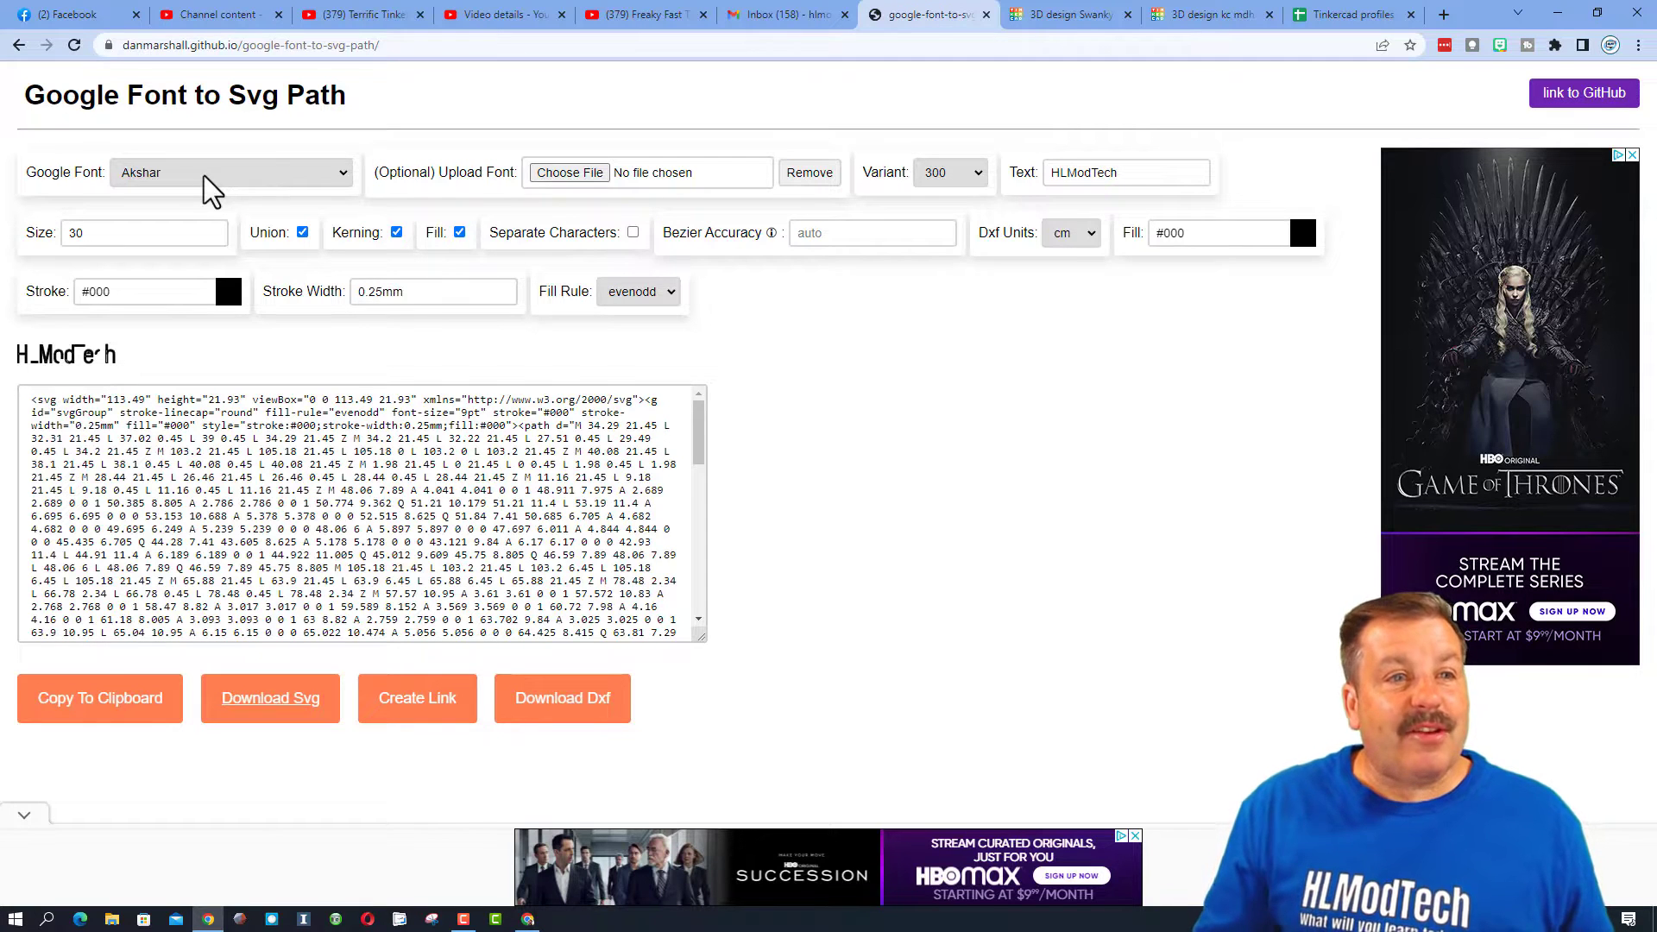
Pick Aladin, then step through Alata, Alegreya and Alex Brush to settle on Alfa Slab One.
{"action": "left_click", "coordinate": [204, 174]}
{"action": "left_click", "coordinate": [157, 406]}
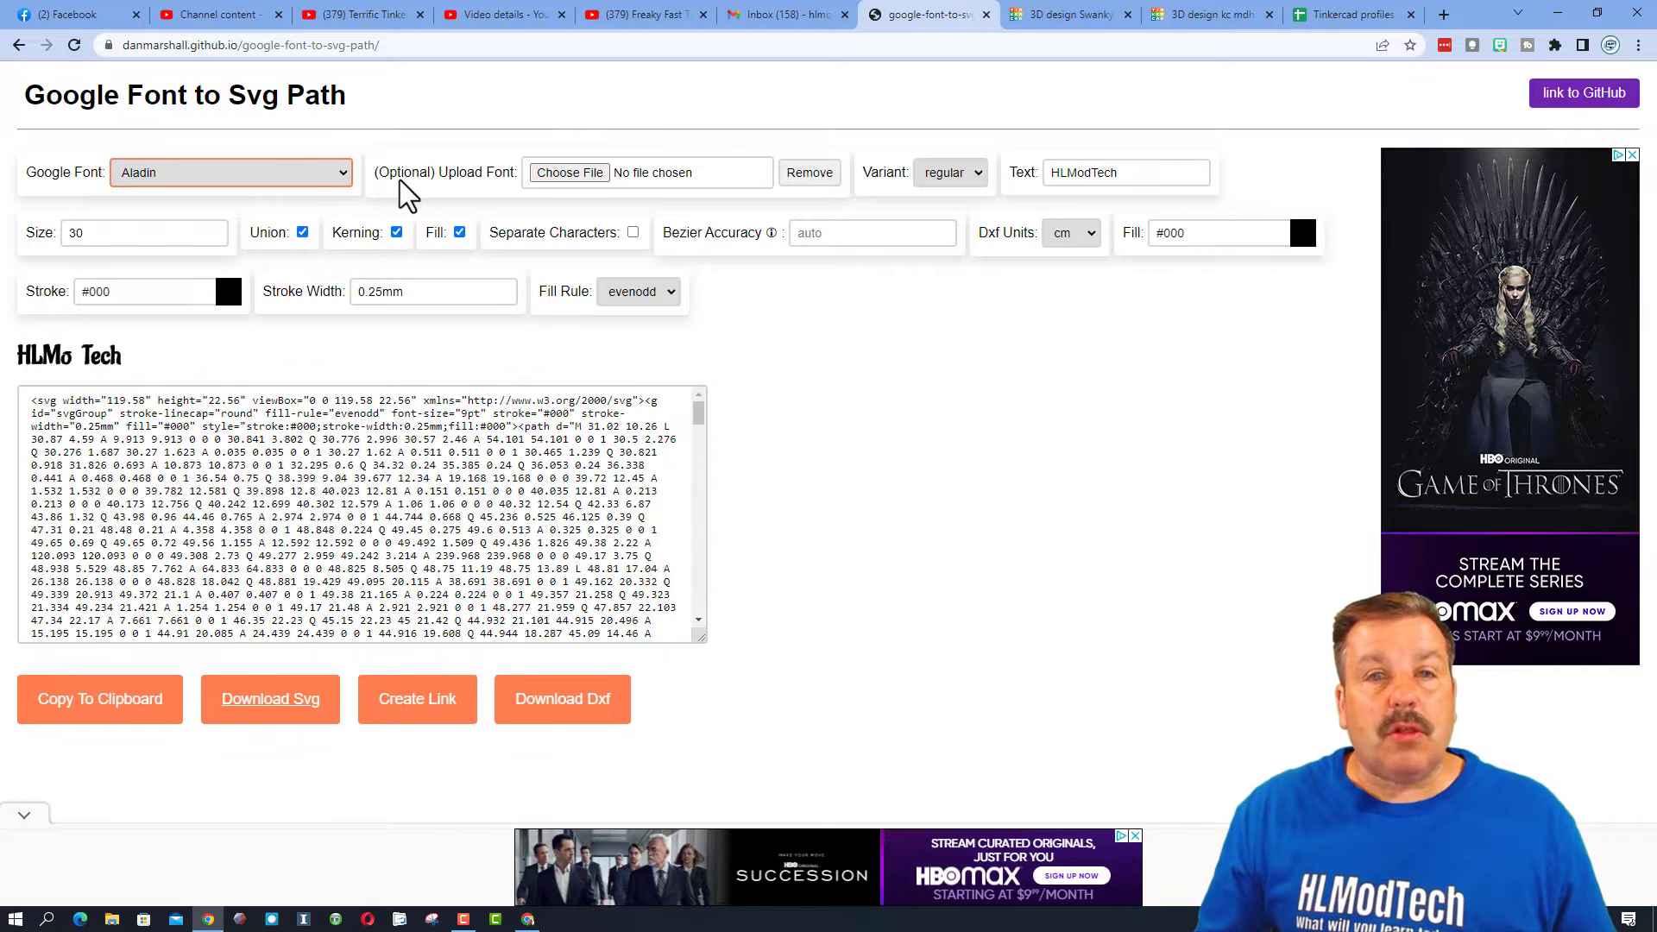
{"action": "key", "text": "Down"}
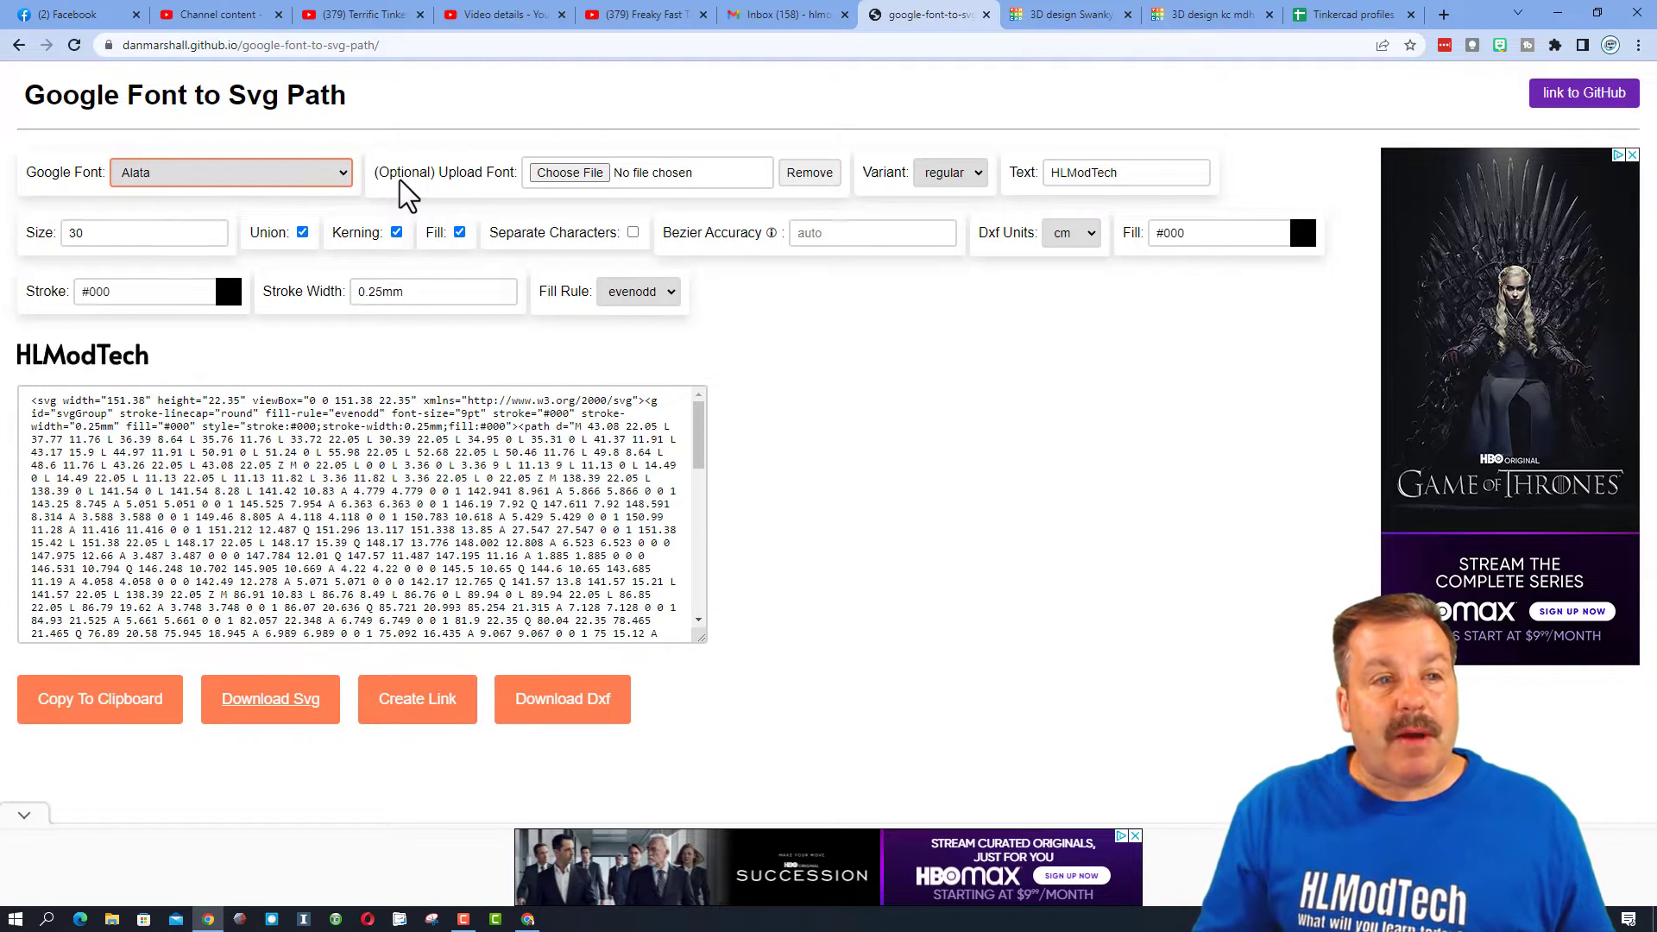
{"action": "key", "text": "Down"}
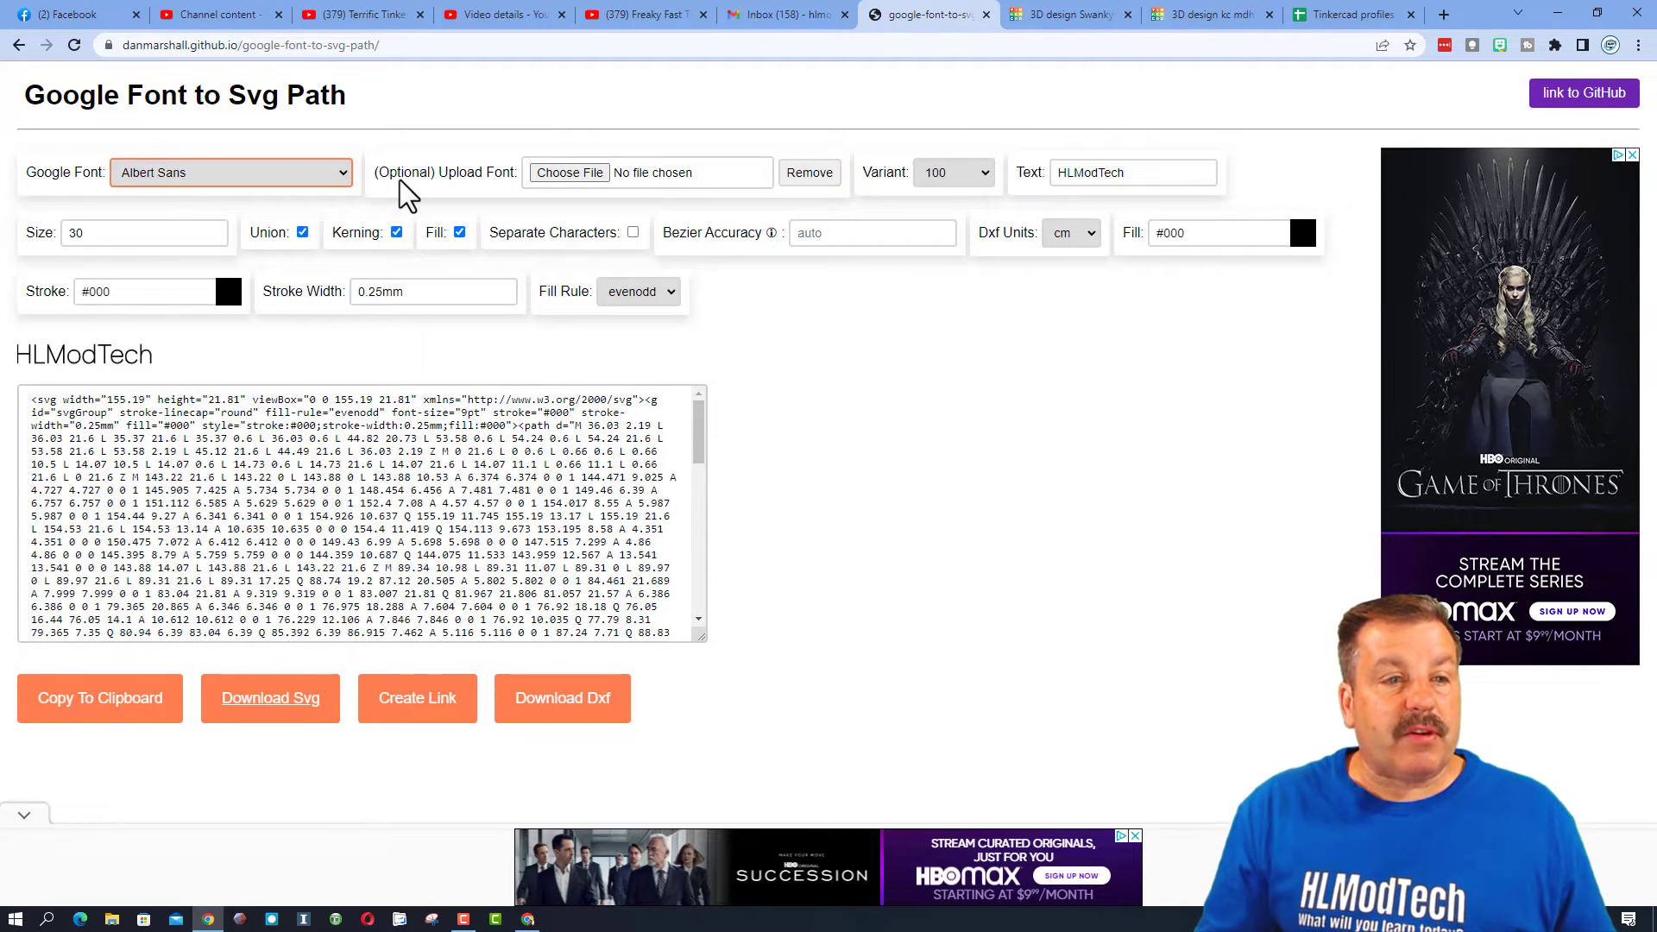
{"action": "key", "text": "Down"}
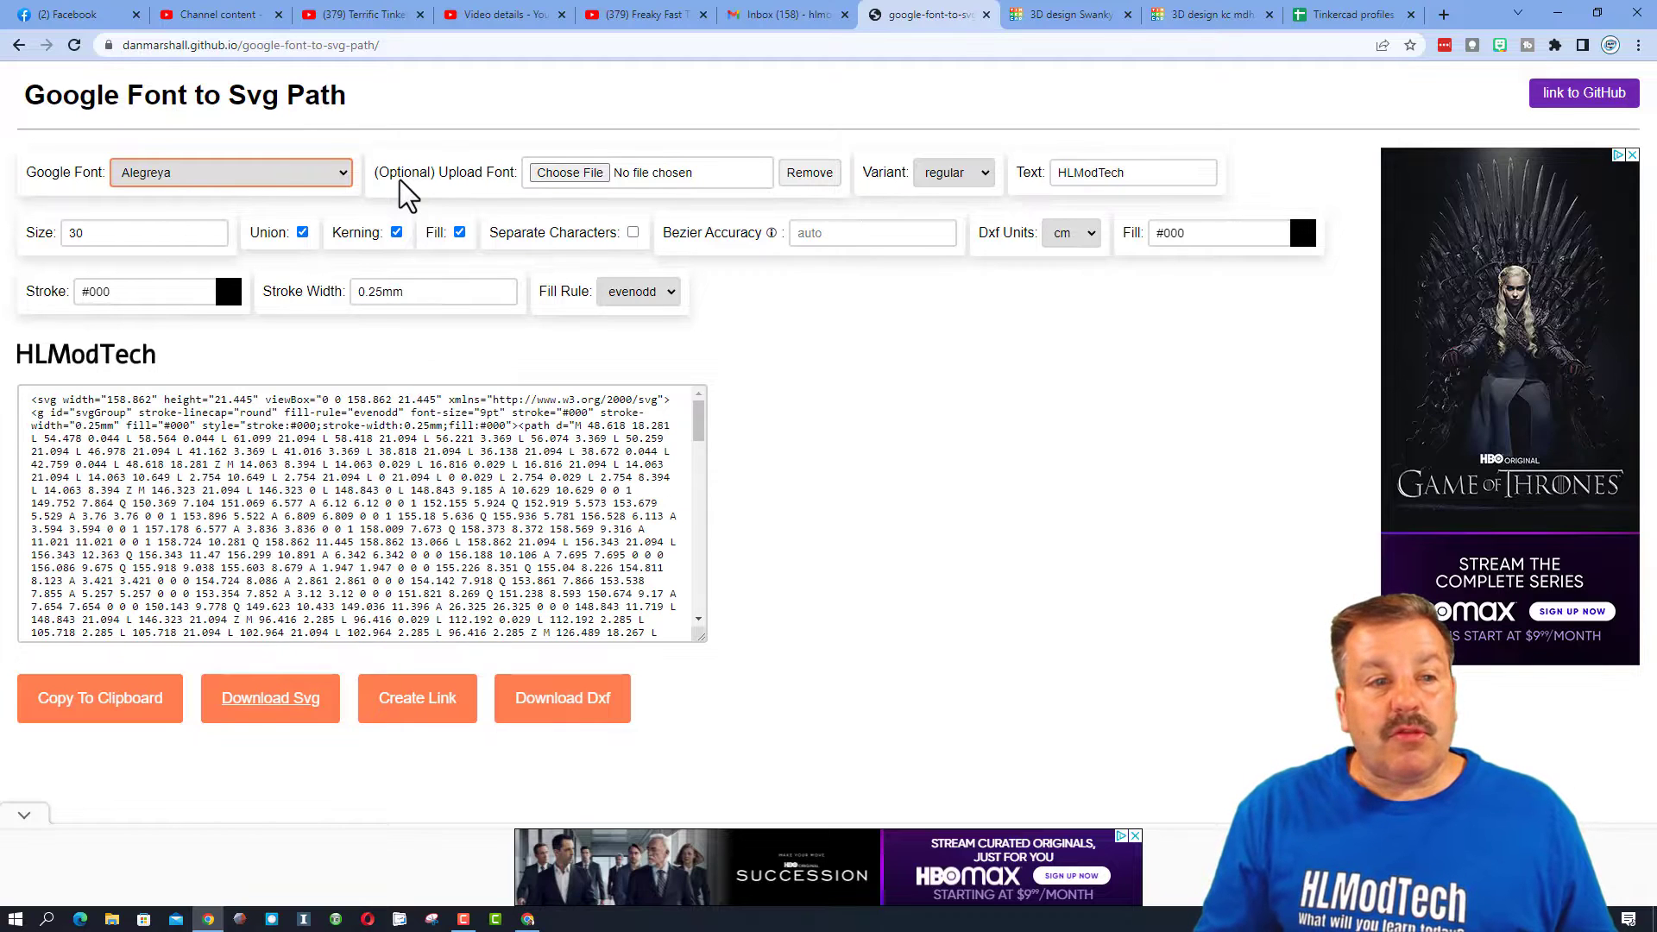
{"action": "key", "text": "Down"}
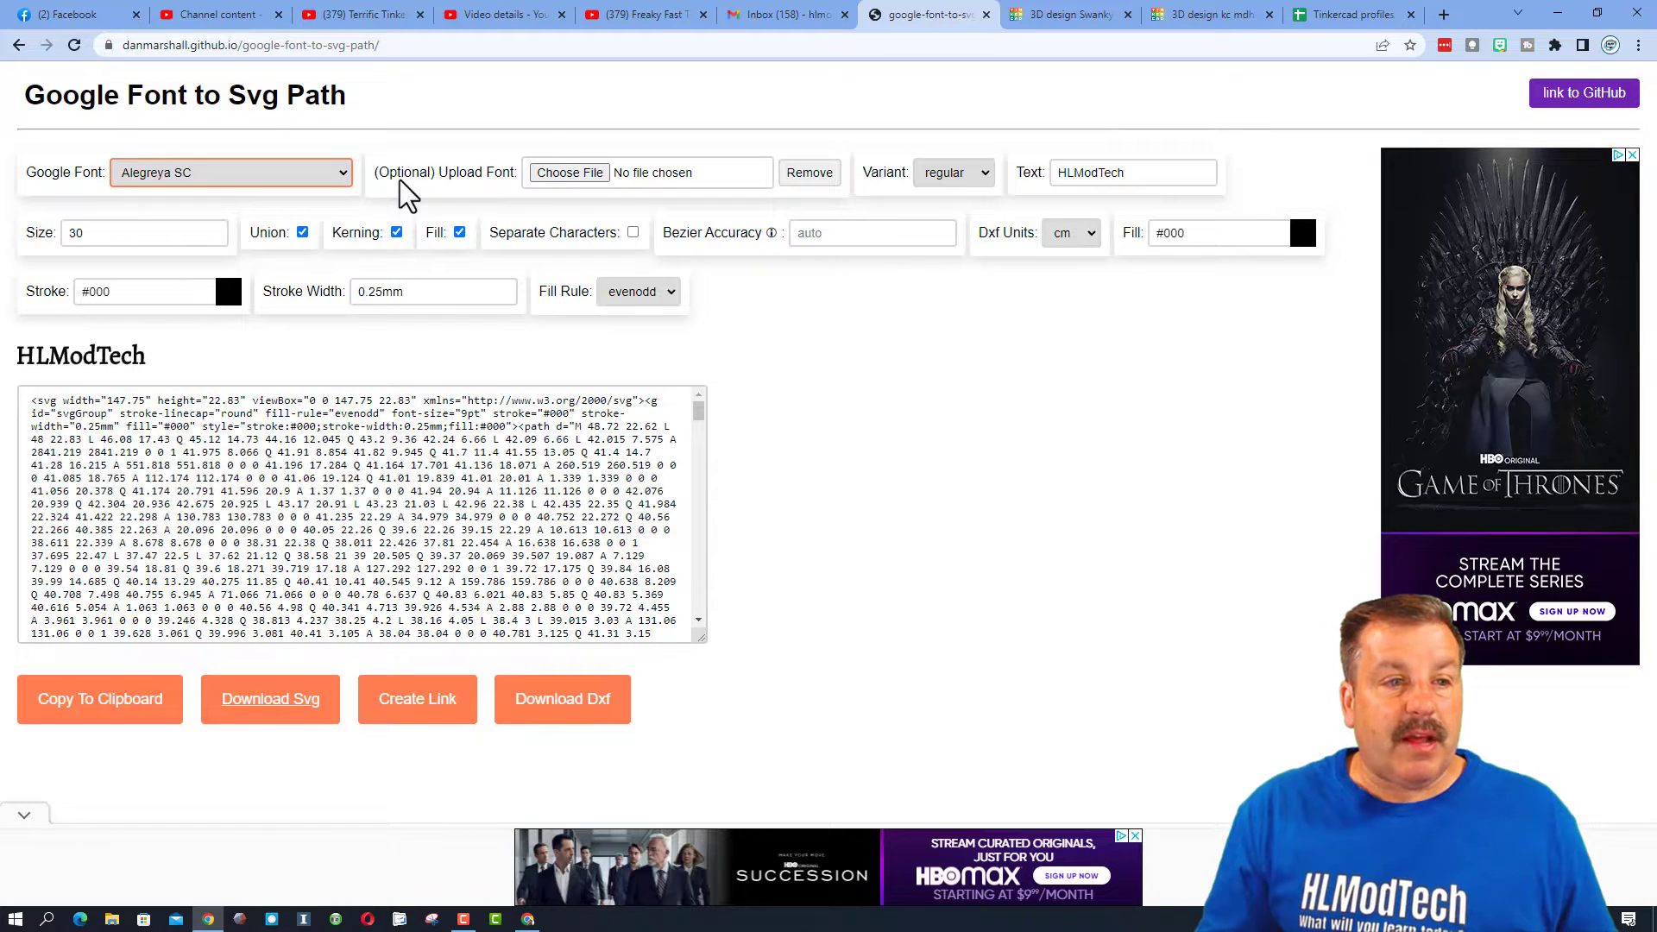
{"action": "key", "text": "Down"}
{"action": "key", "text": "Down"}
{"action": "key", "text": "Down"}
{"action": "key", "text": "Down"}
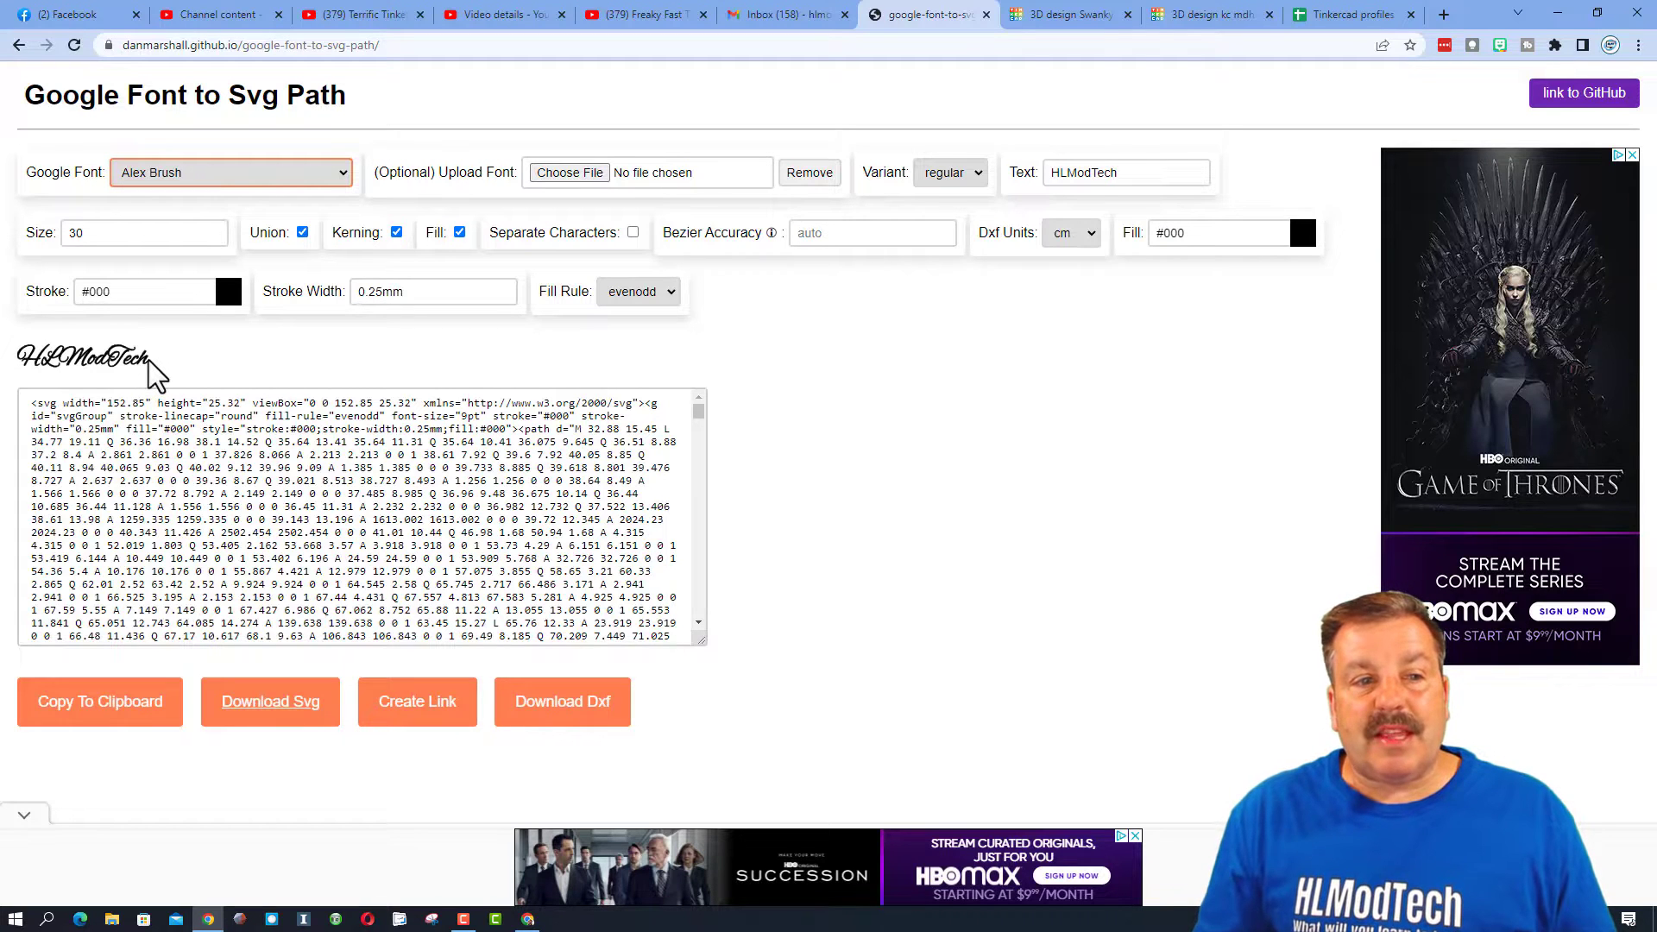
{"action": "key", "text": "Down"}
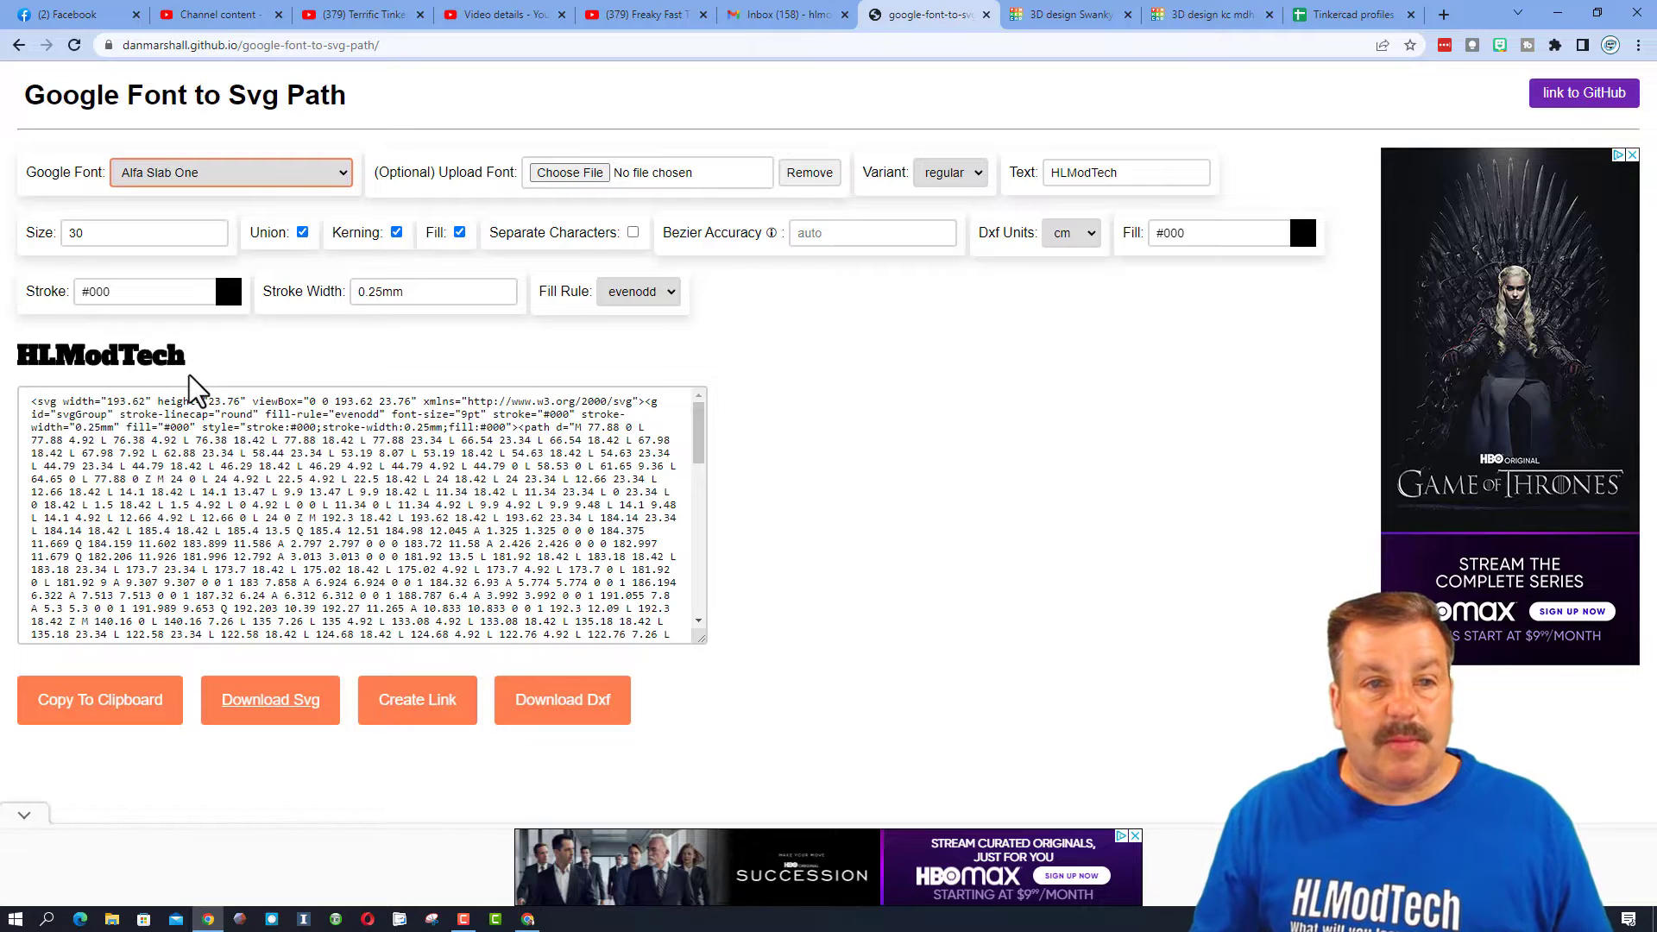
Save the Alfa Slab One lettering as HLModTech (2).svg in Downloads and return to Tinkercad.
{"action": "left_click", "coordinate": [264, 699]}
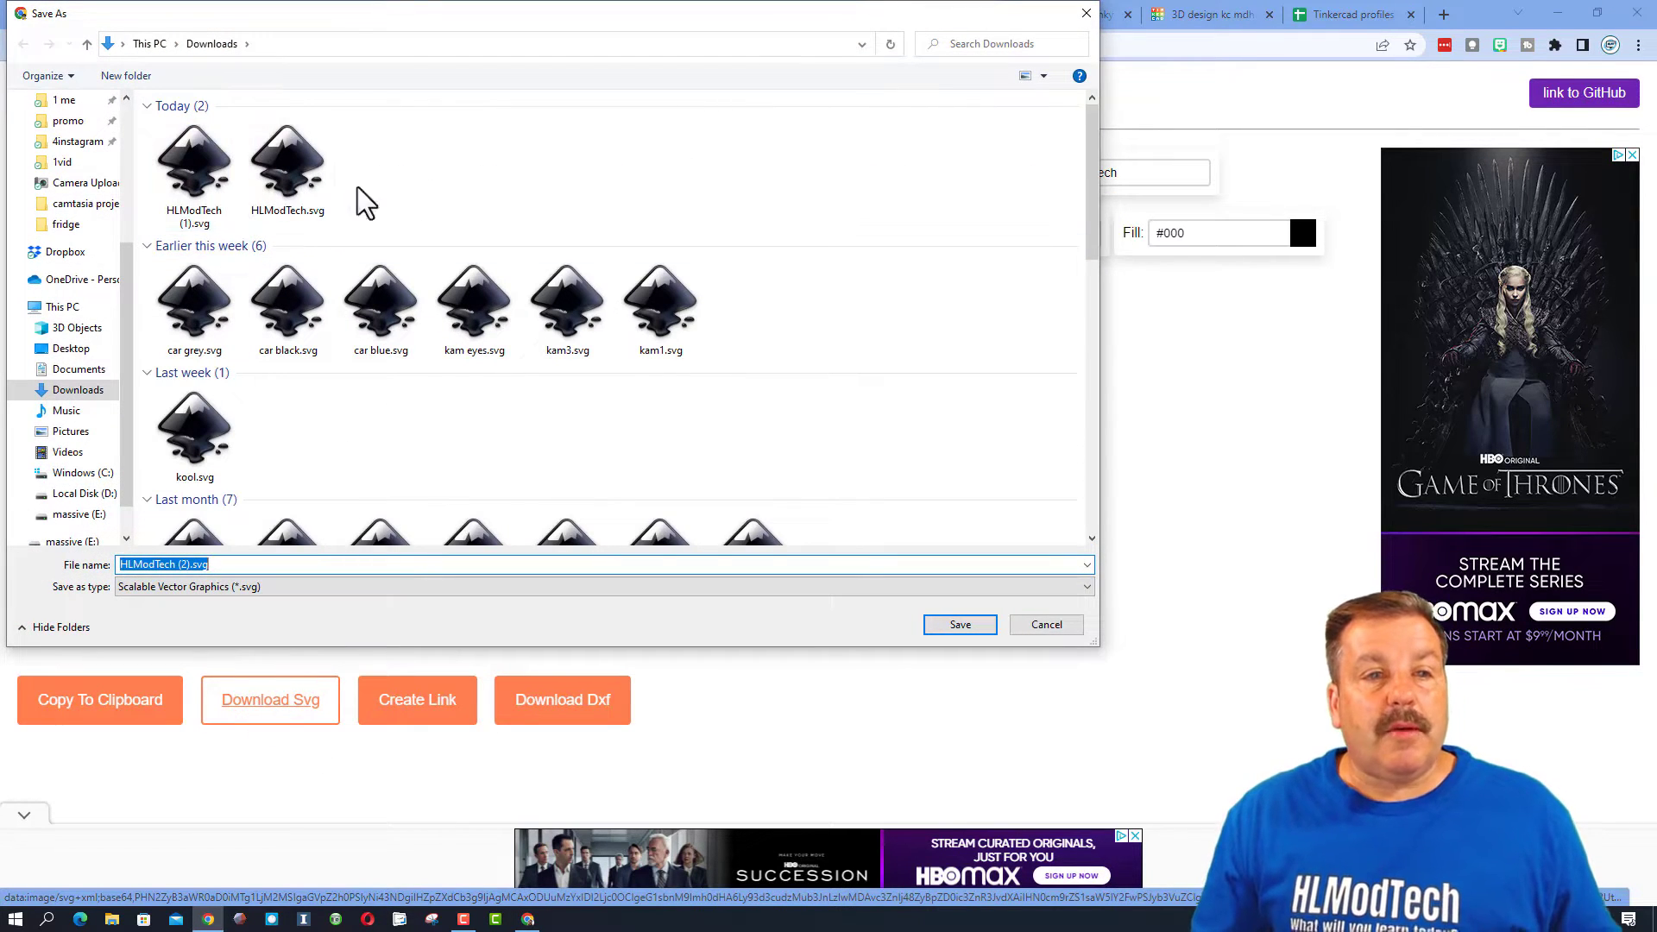
{"action": "left_click", "coordinate": [959, 624]}
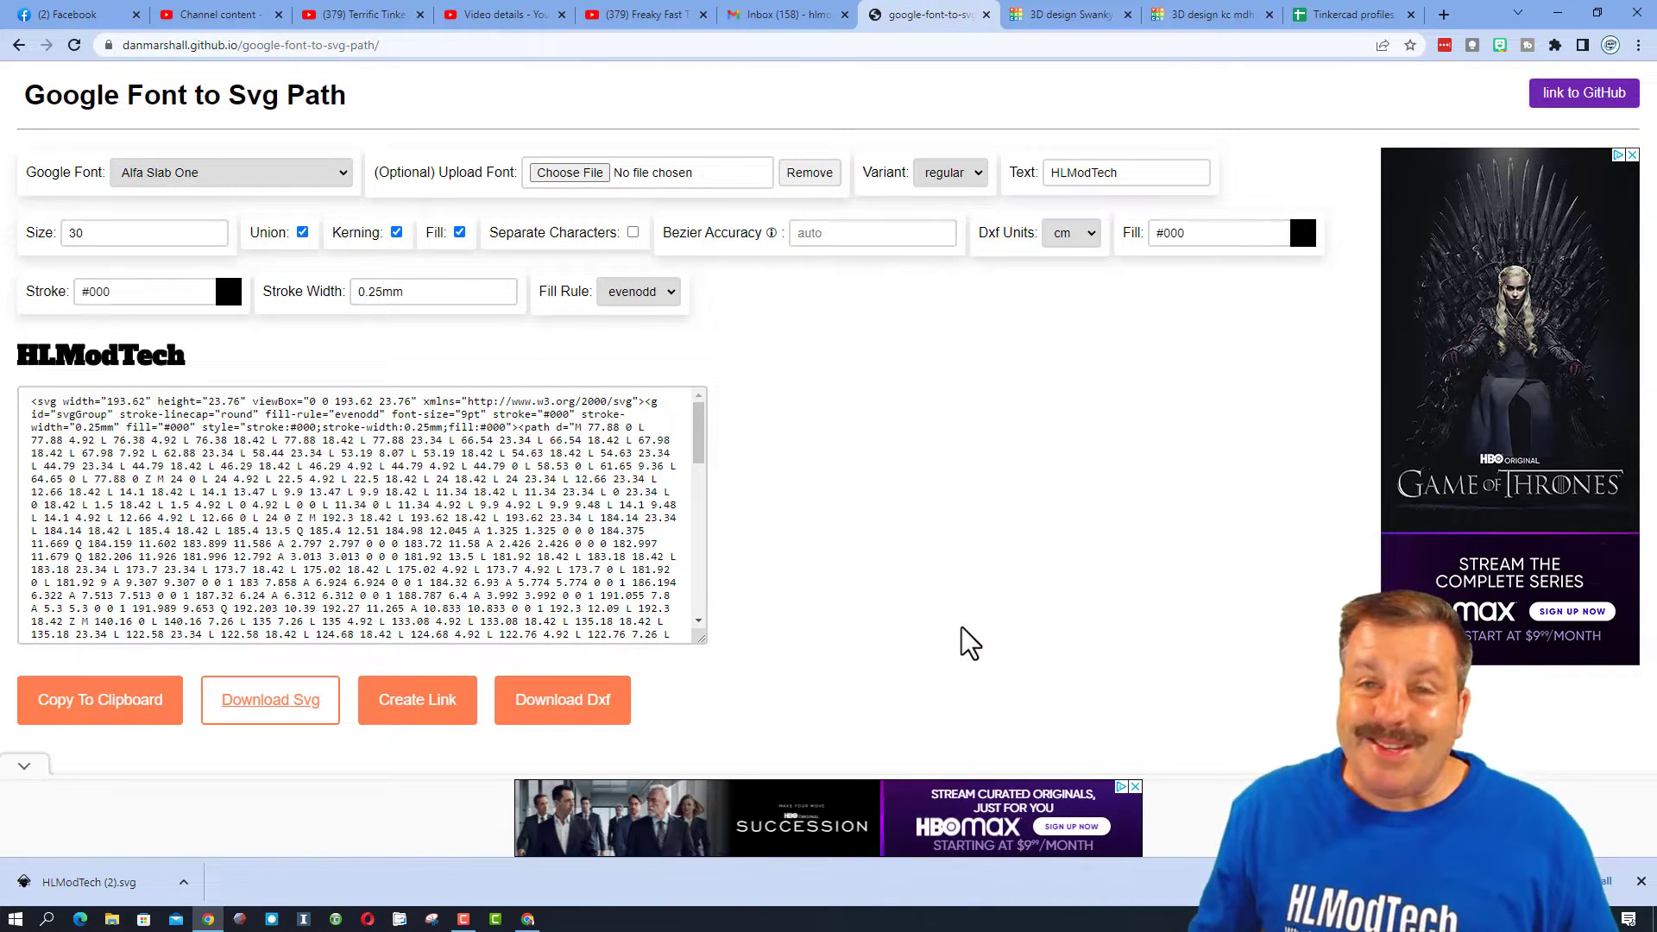
{"action": "key", "text": "ctrl+Tab"}
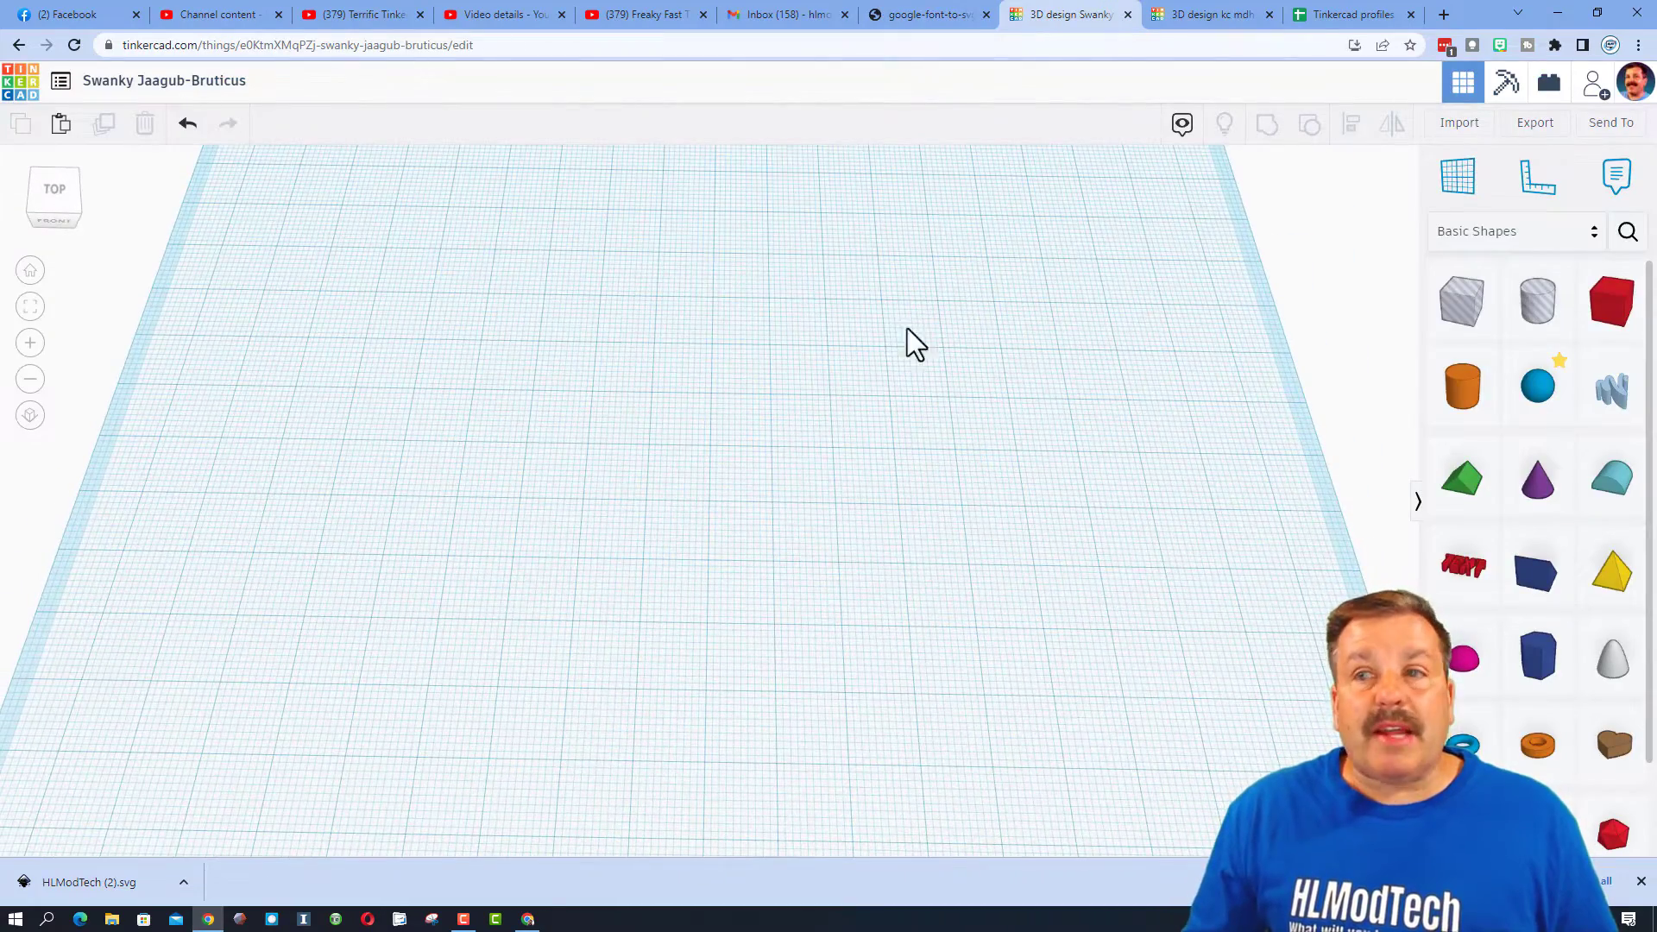
Load HLModTech (2).svg into Tinkercad's import settings, centred on Art, ready to change the width.
{"action": "left_click", "coordinate": [1458, 125]}
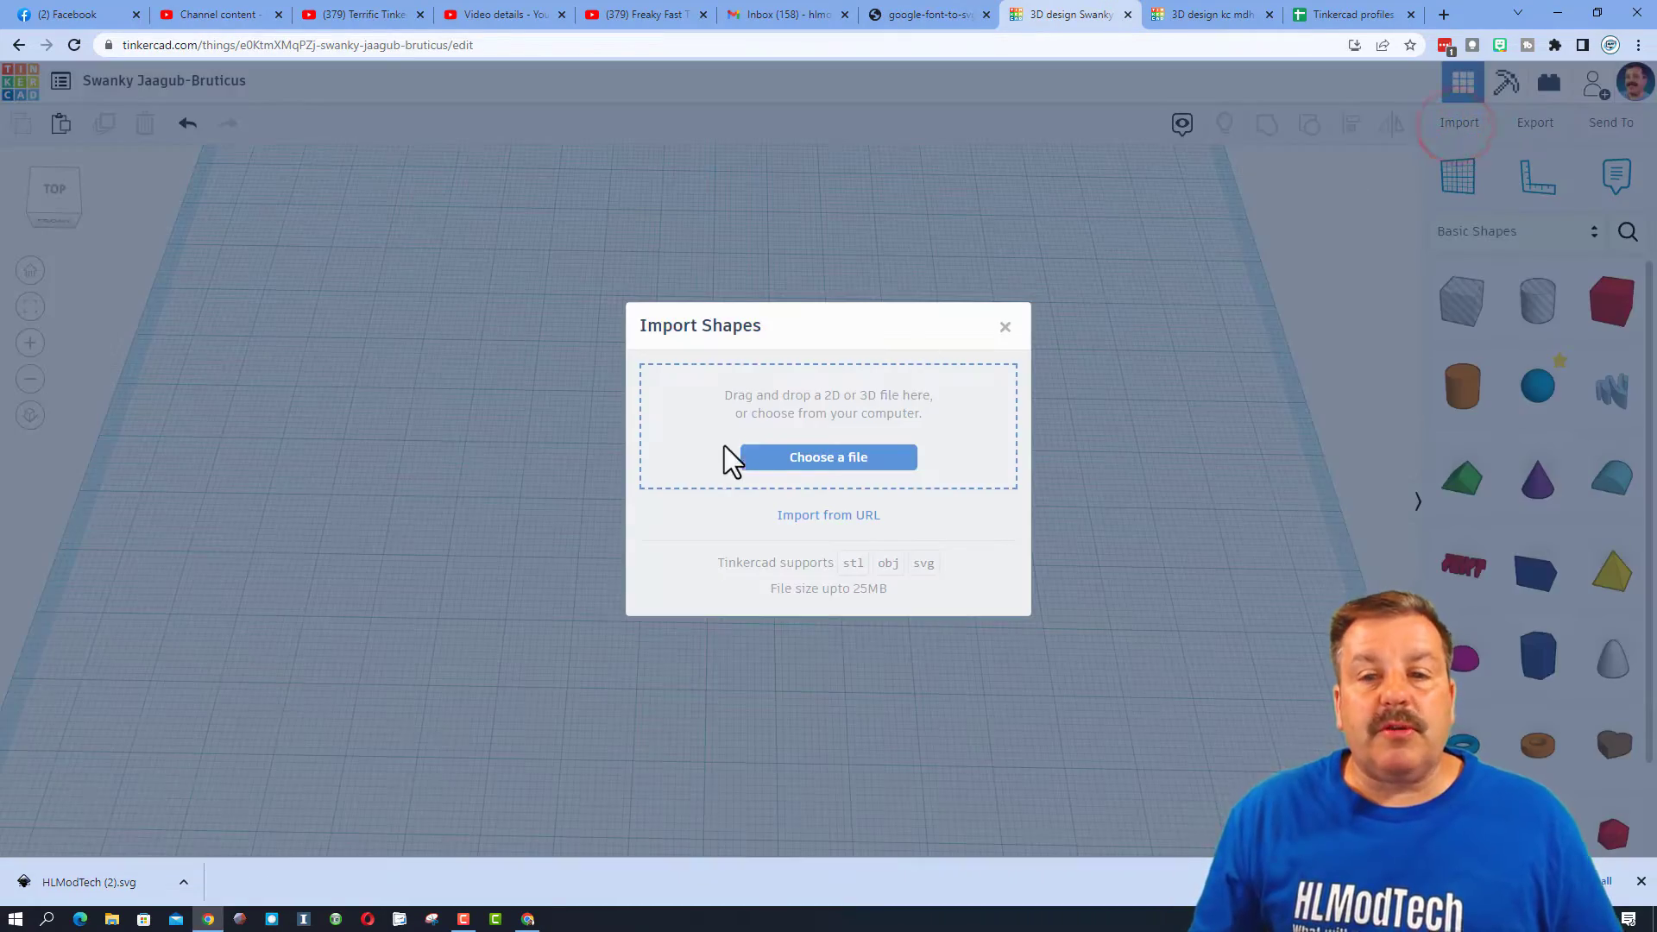
{"action": "left_click", "coordinate": [816, 458]}
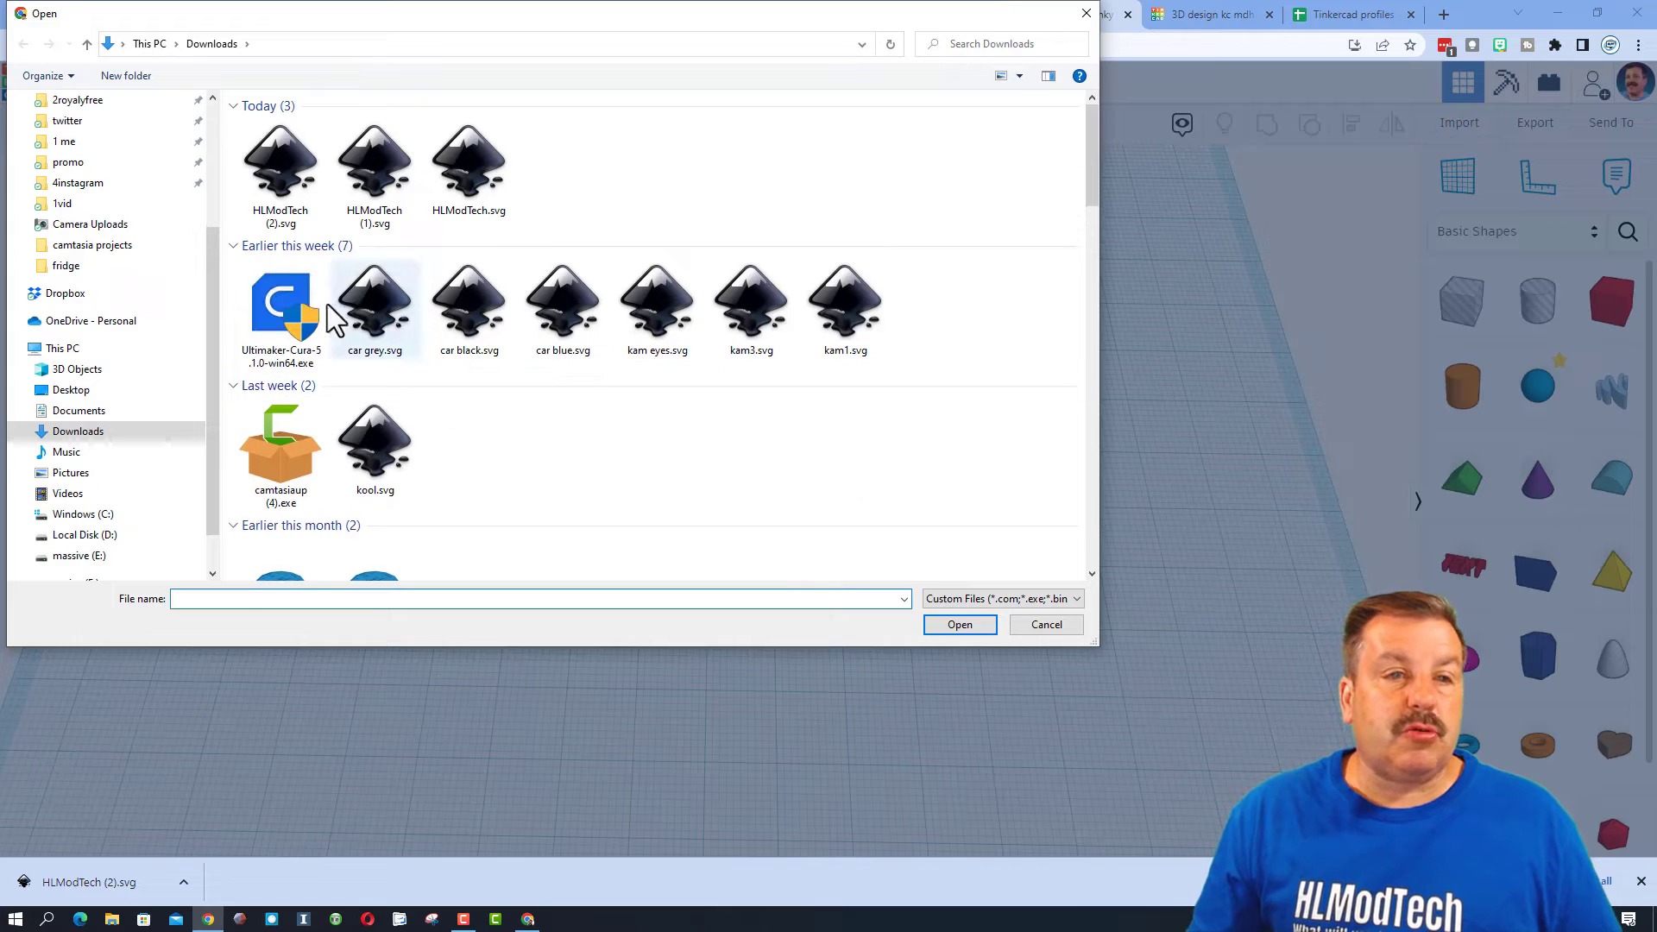
{"action": "double_click", "coordinate": [270, 158]}
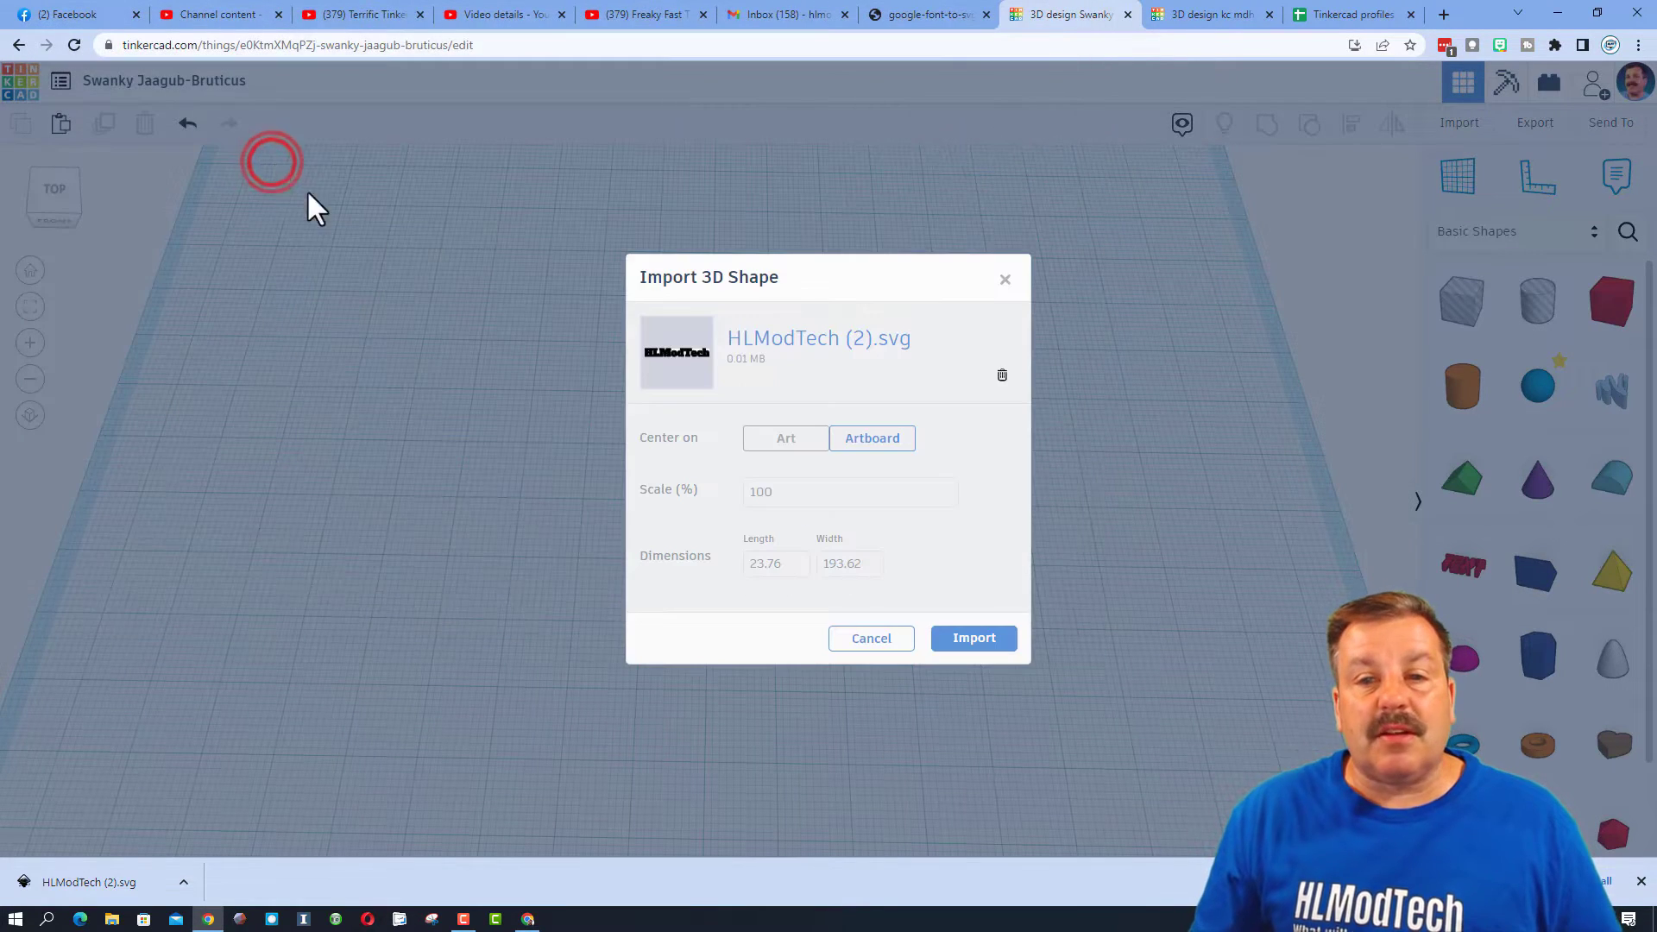
{"action": "left_click", "coordinate": [785, 437]}
{"action": "left_click", "coordinate": [862, 564]}
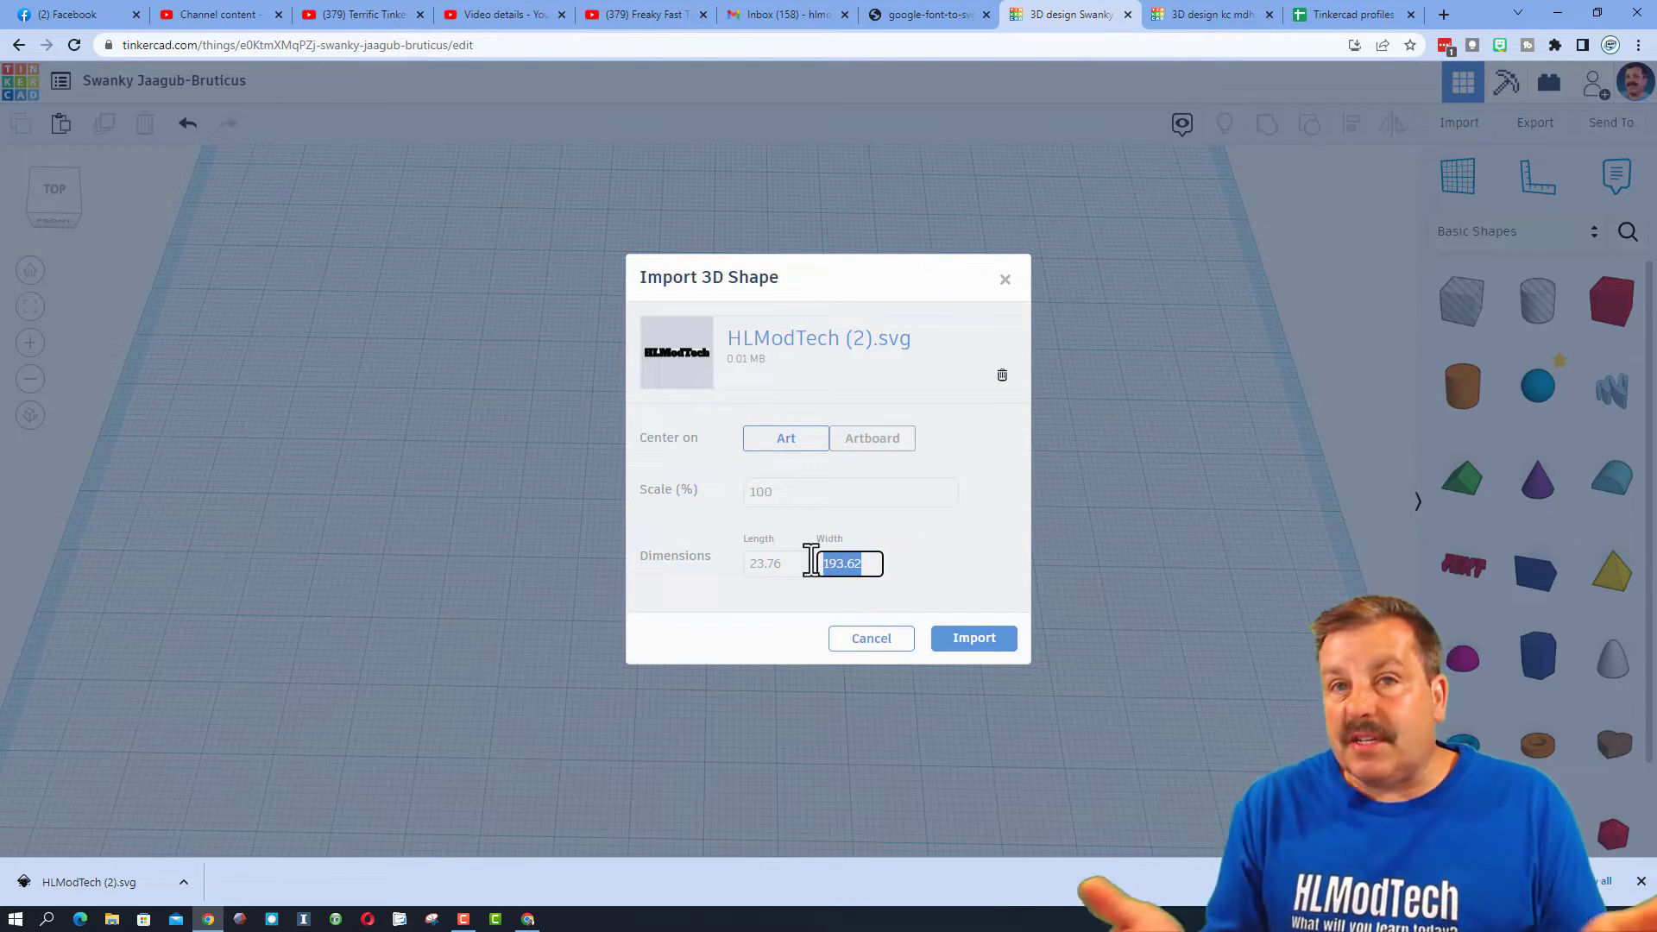
Import the HLModTech lettering onto the workplane at a width of 65.
{"action": "type", "text": "65"}
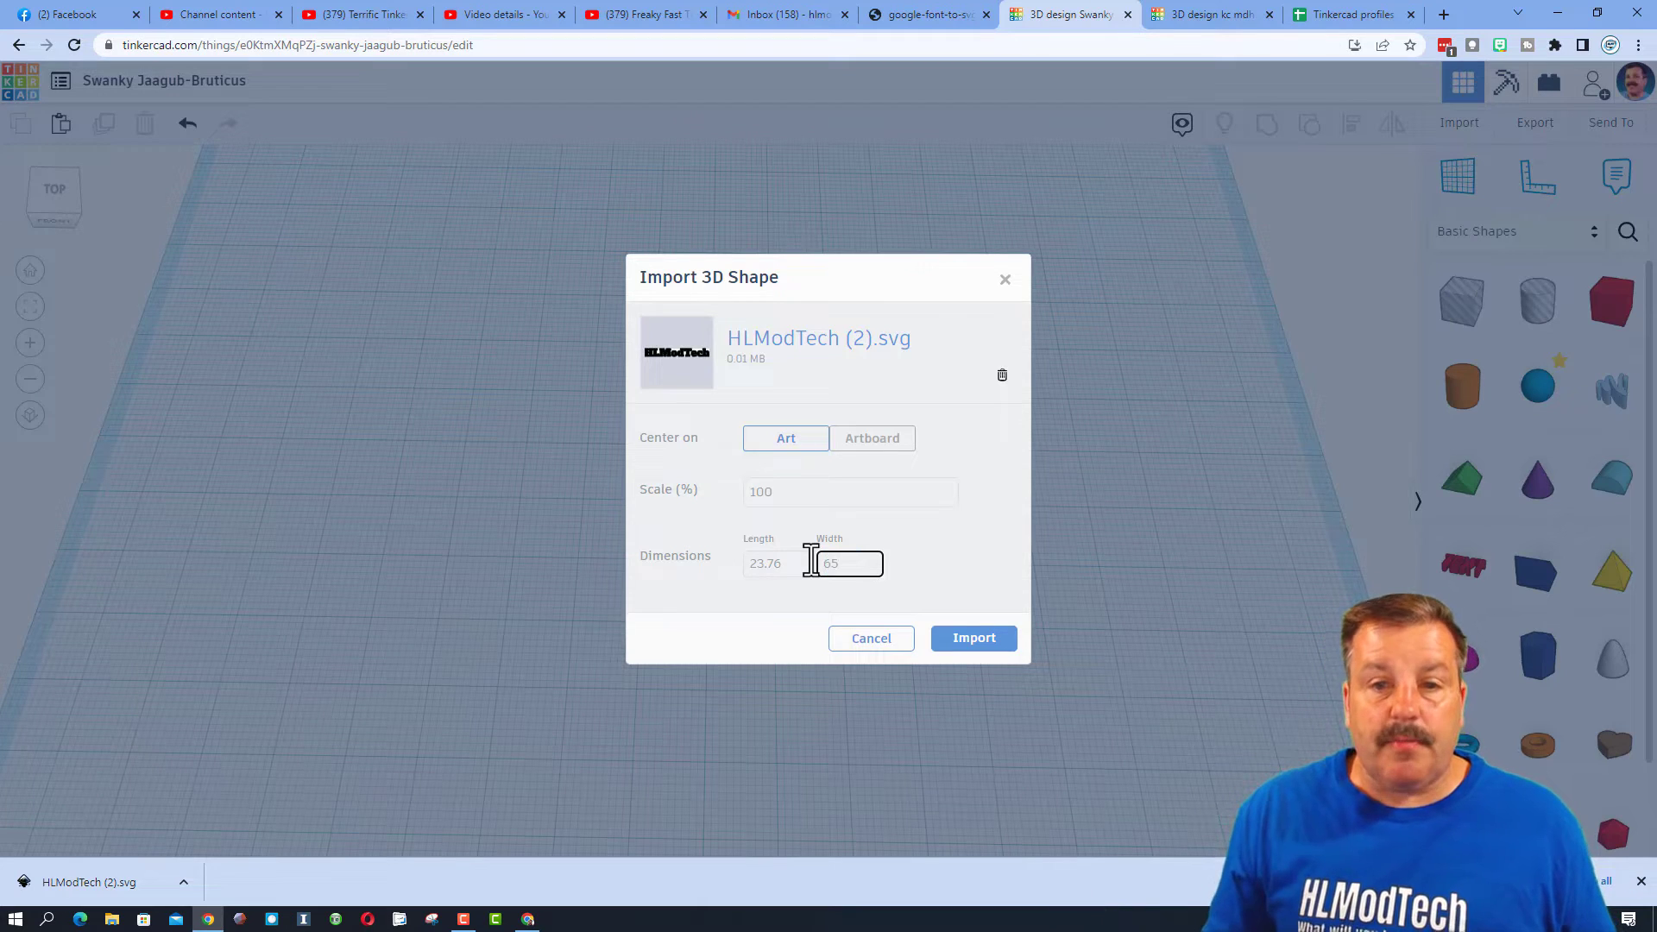
{"action": "left_click", "coordinate": [945, 642]}
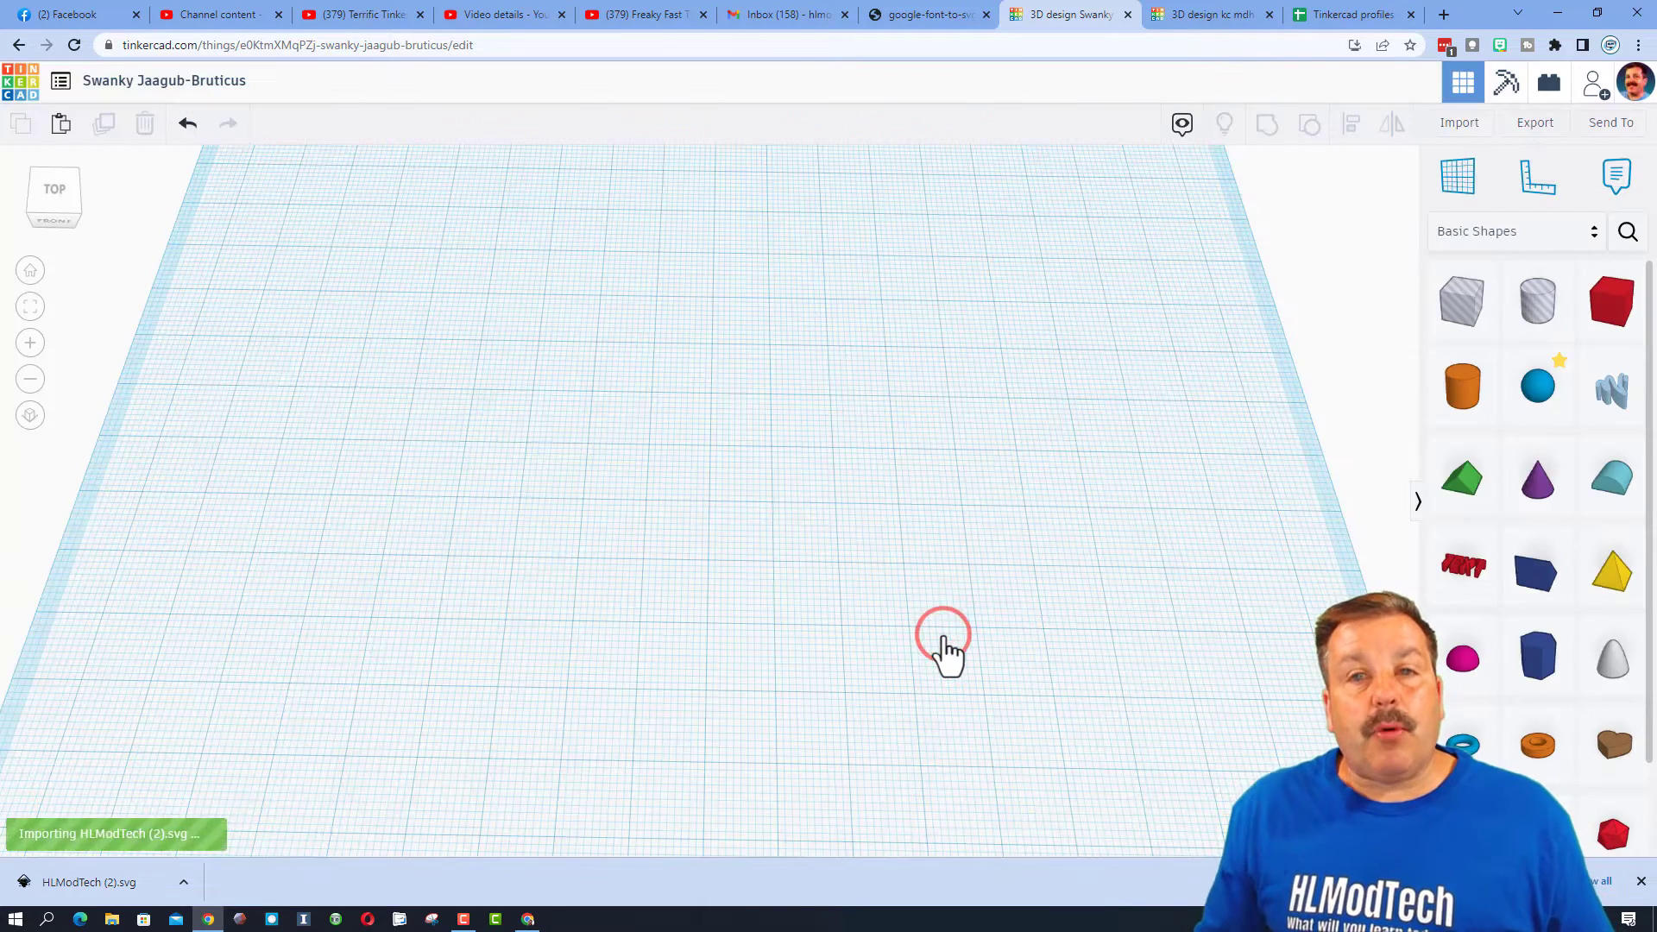
{"action": "right_click_drag", "start_coordinate": [621, 591], "coordinate": [682, 477]}
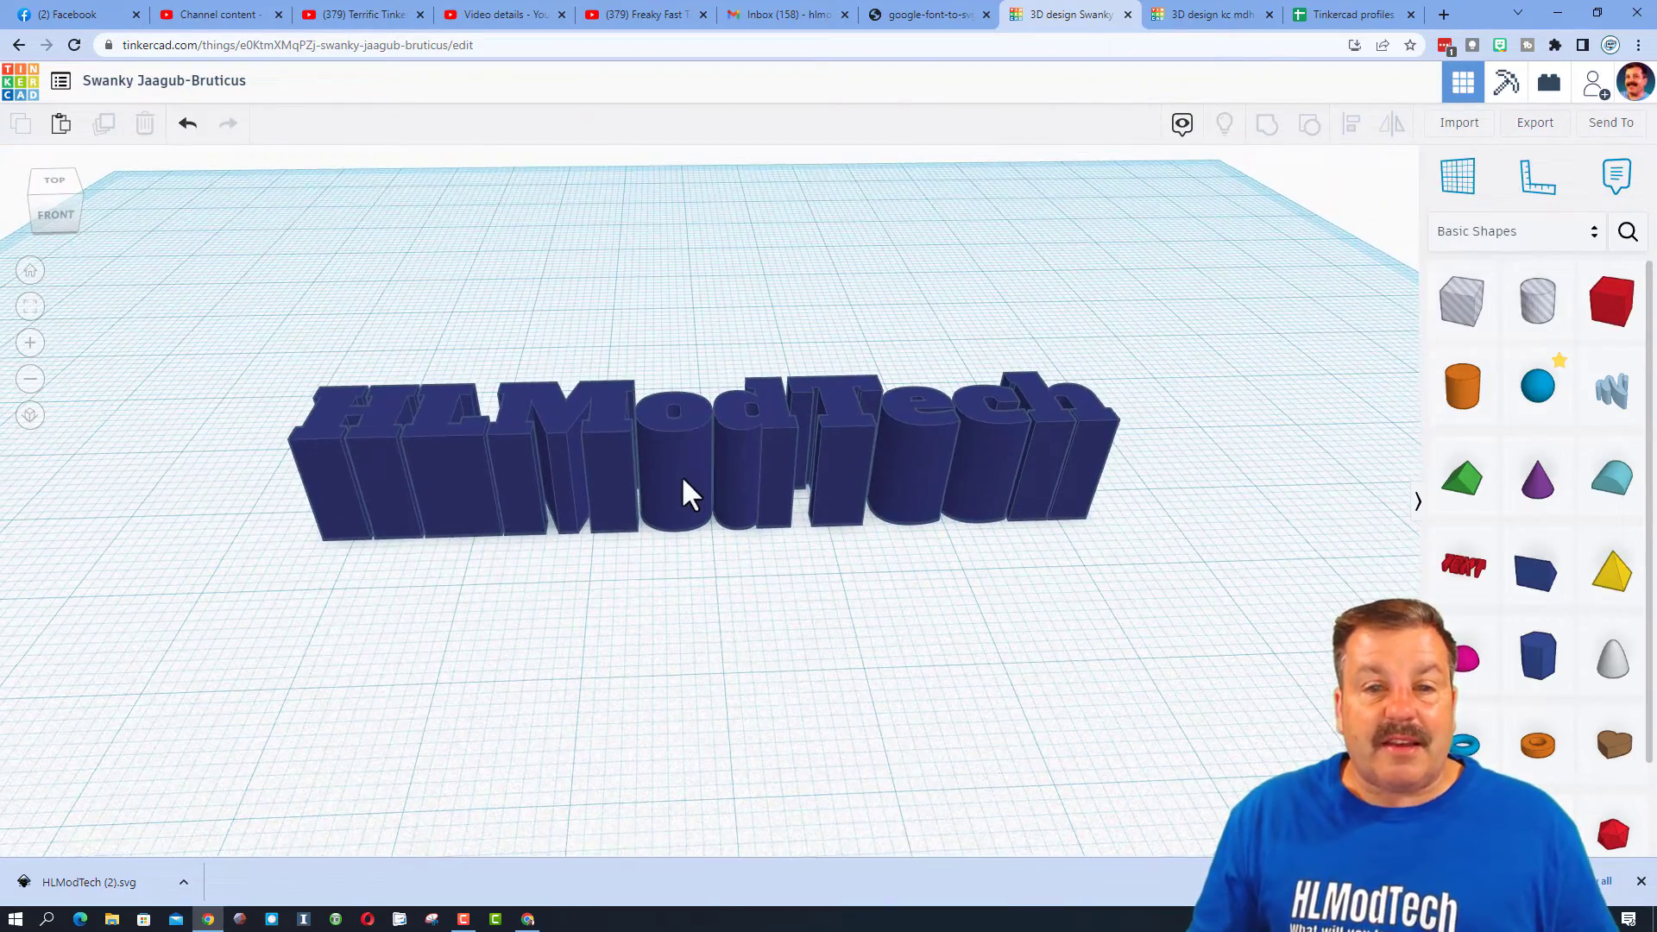
Set the HLModTech text shape's height to 1.
{"action": "left_click", "coordinate": [689, 423]}
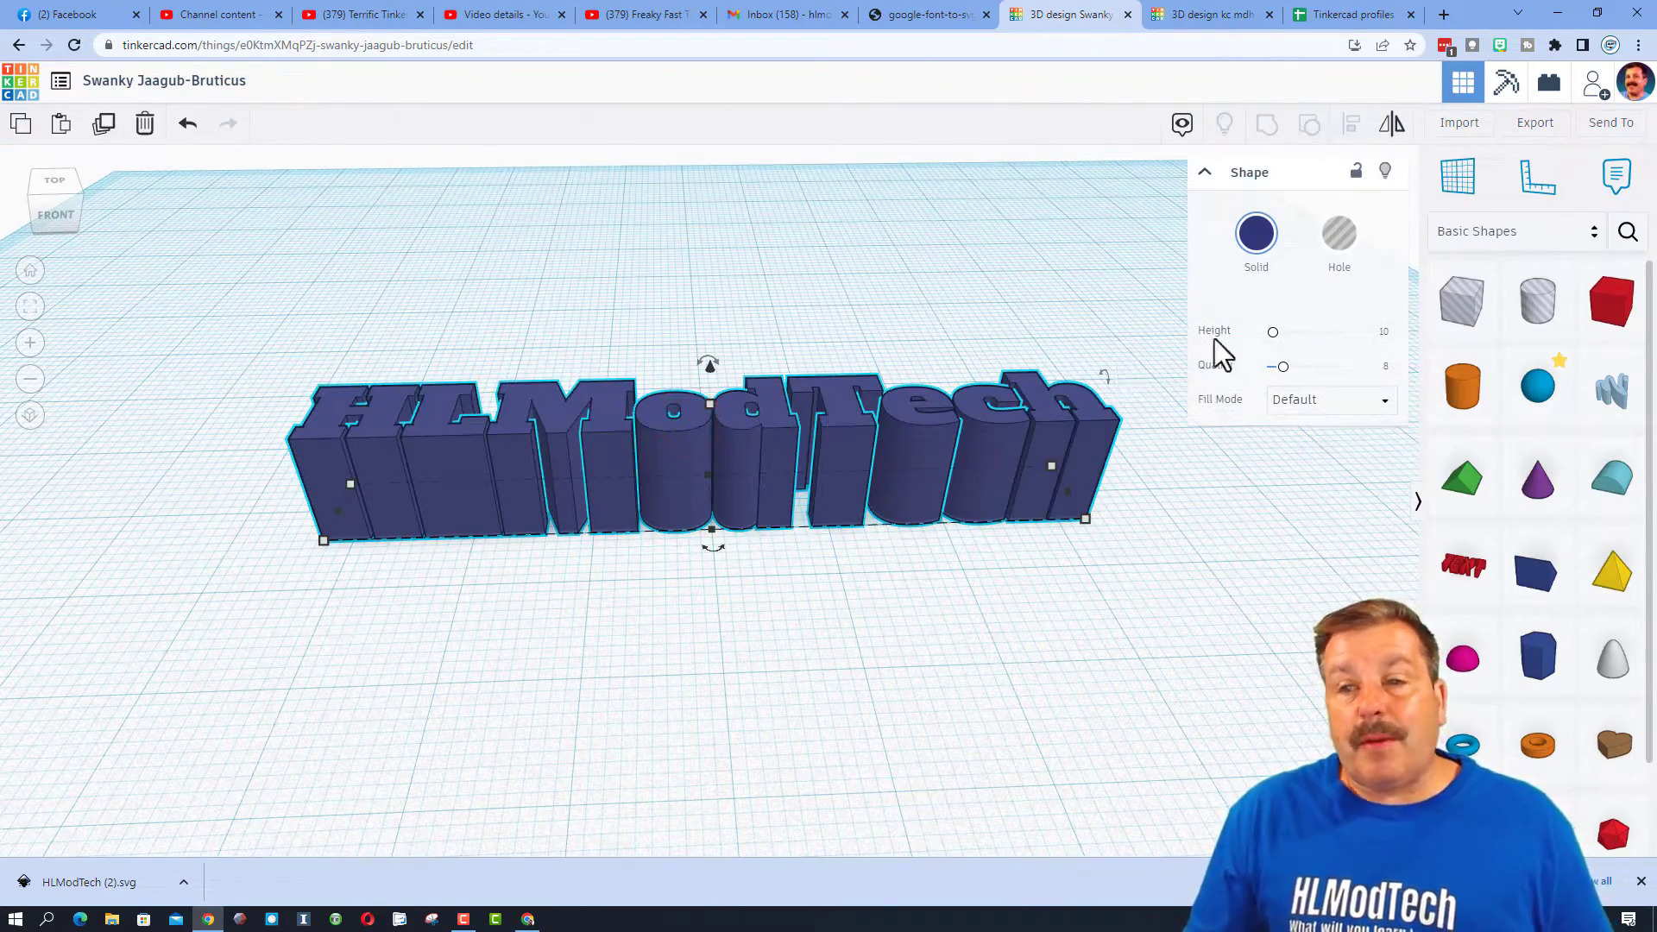
{"action": "left_click", "coordinate": [1383, 333]}
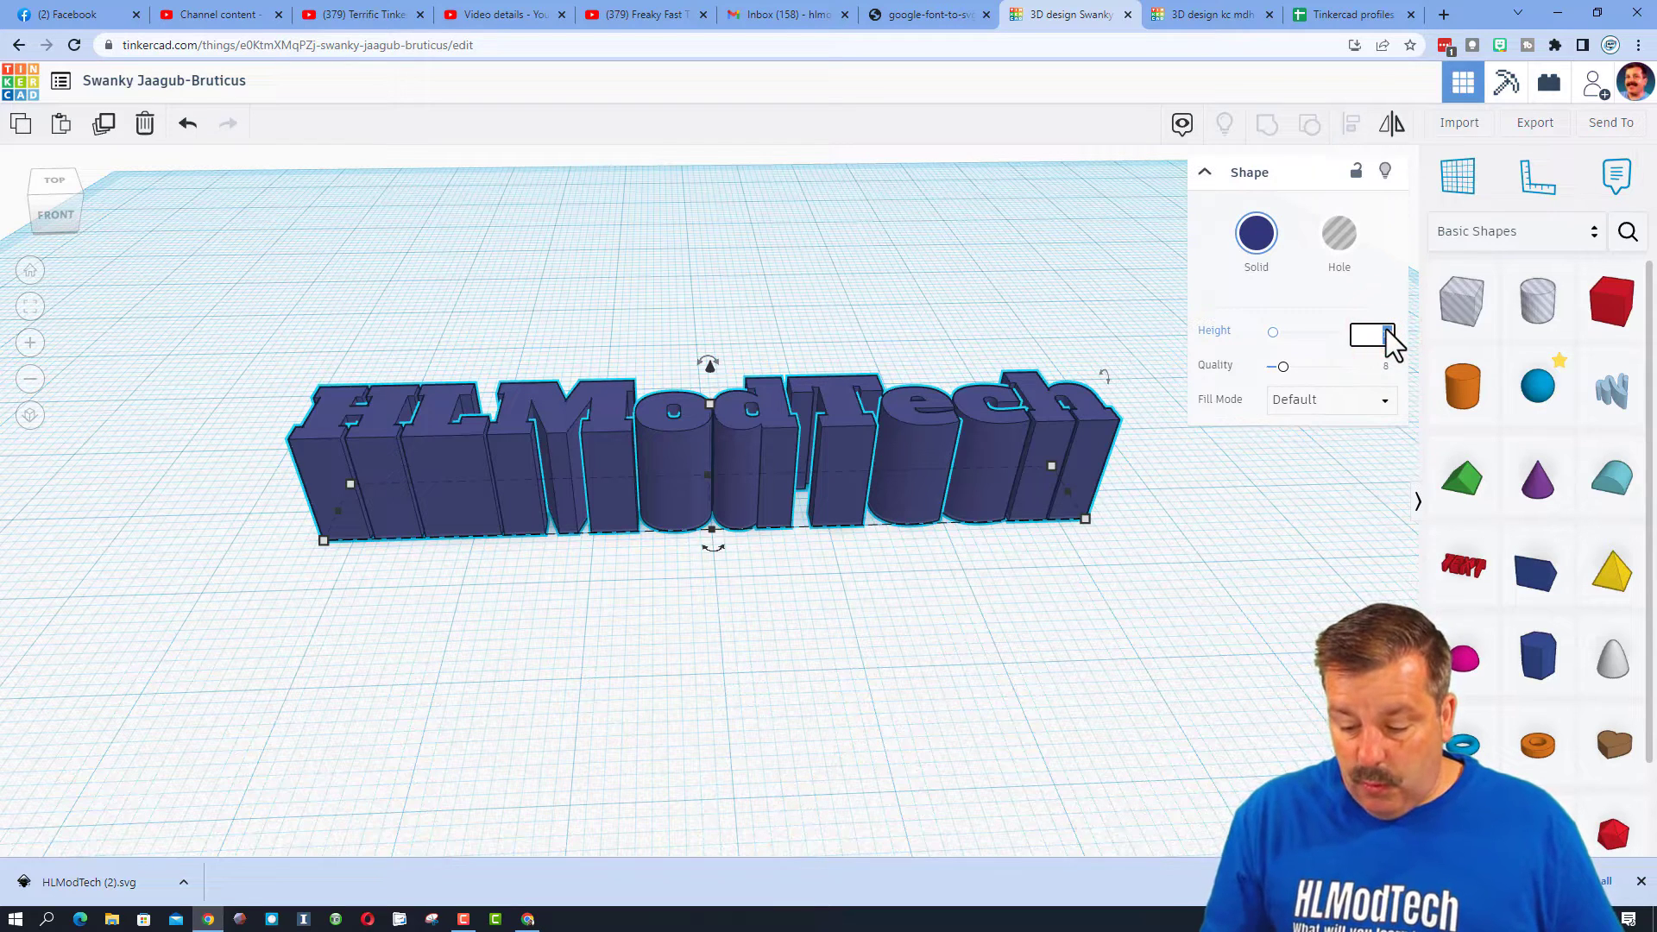
{"action": "type", "text": "1"}
{"action": "key", "text": "Return"}
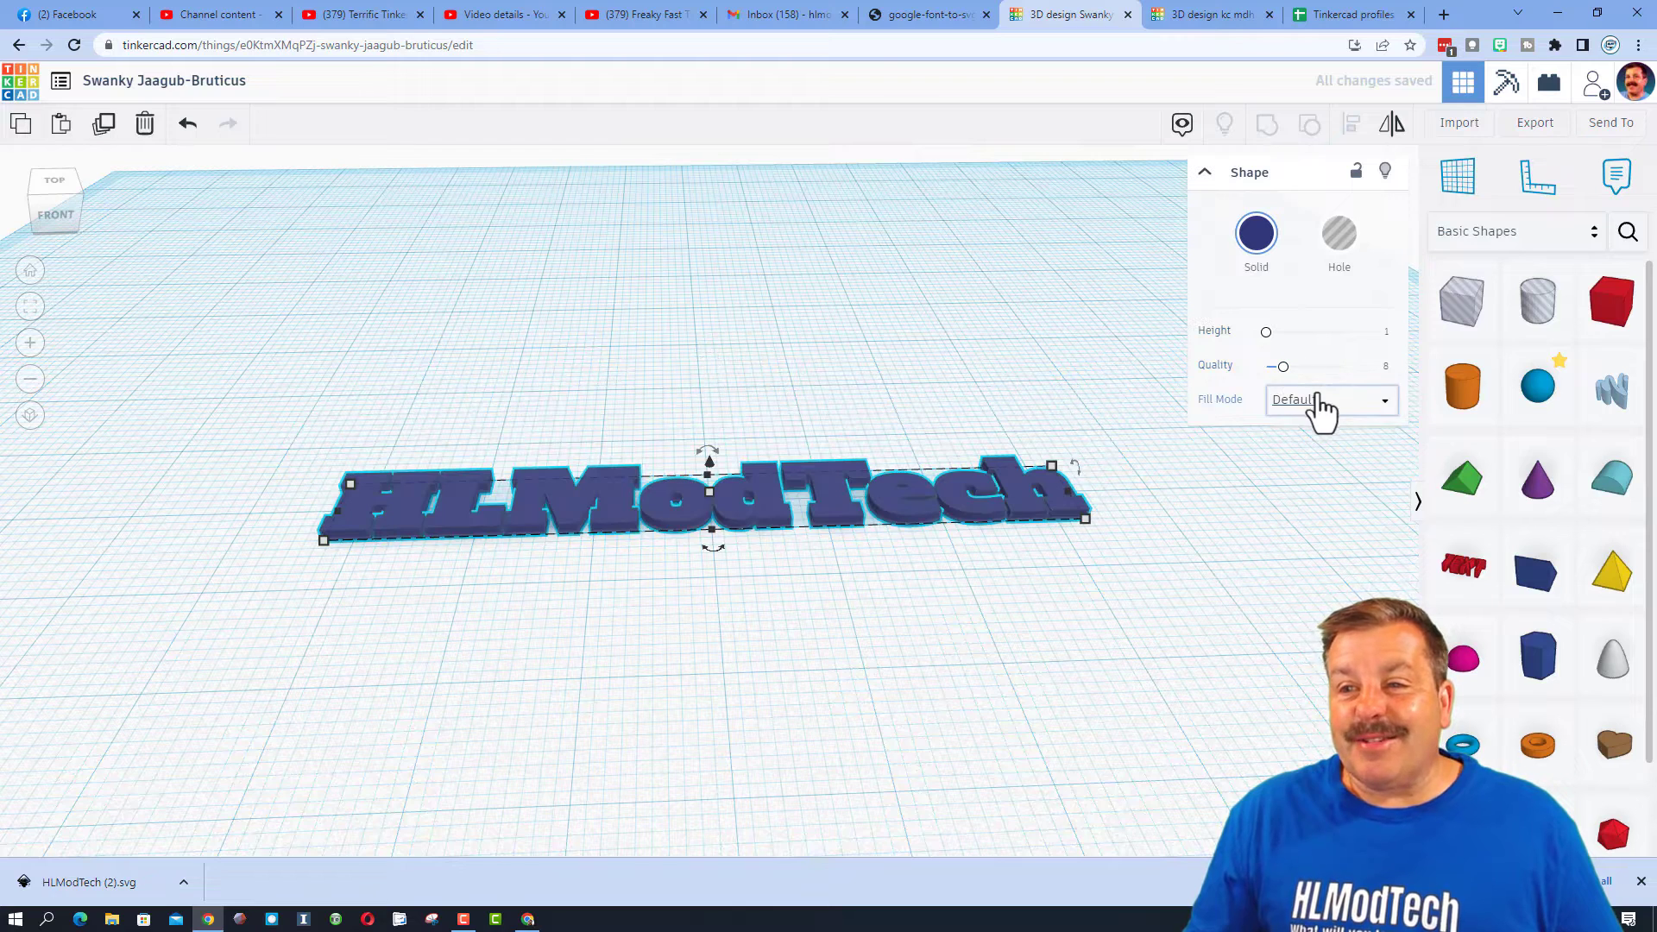
{"action": "left_click", "coordinate": [1320, 405]}
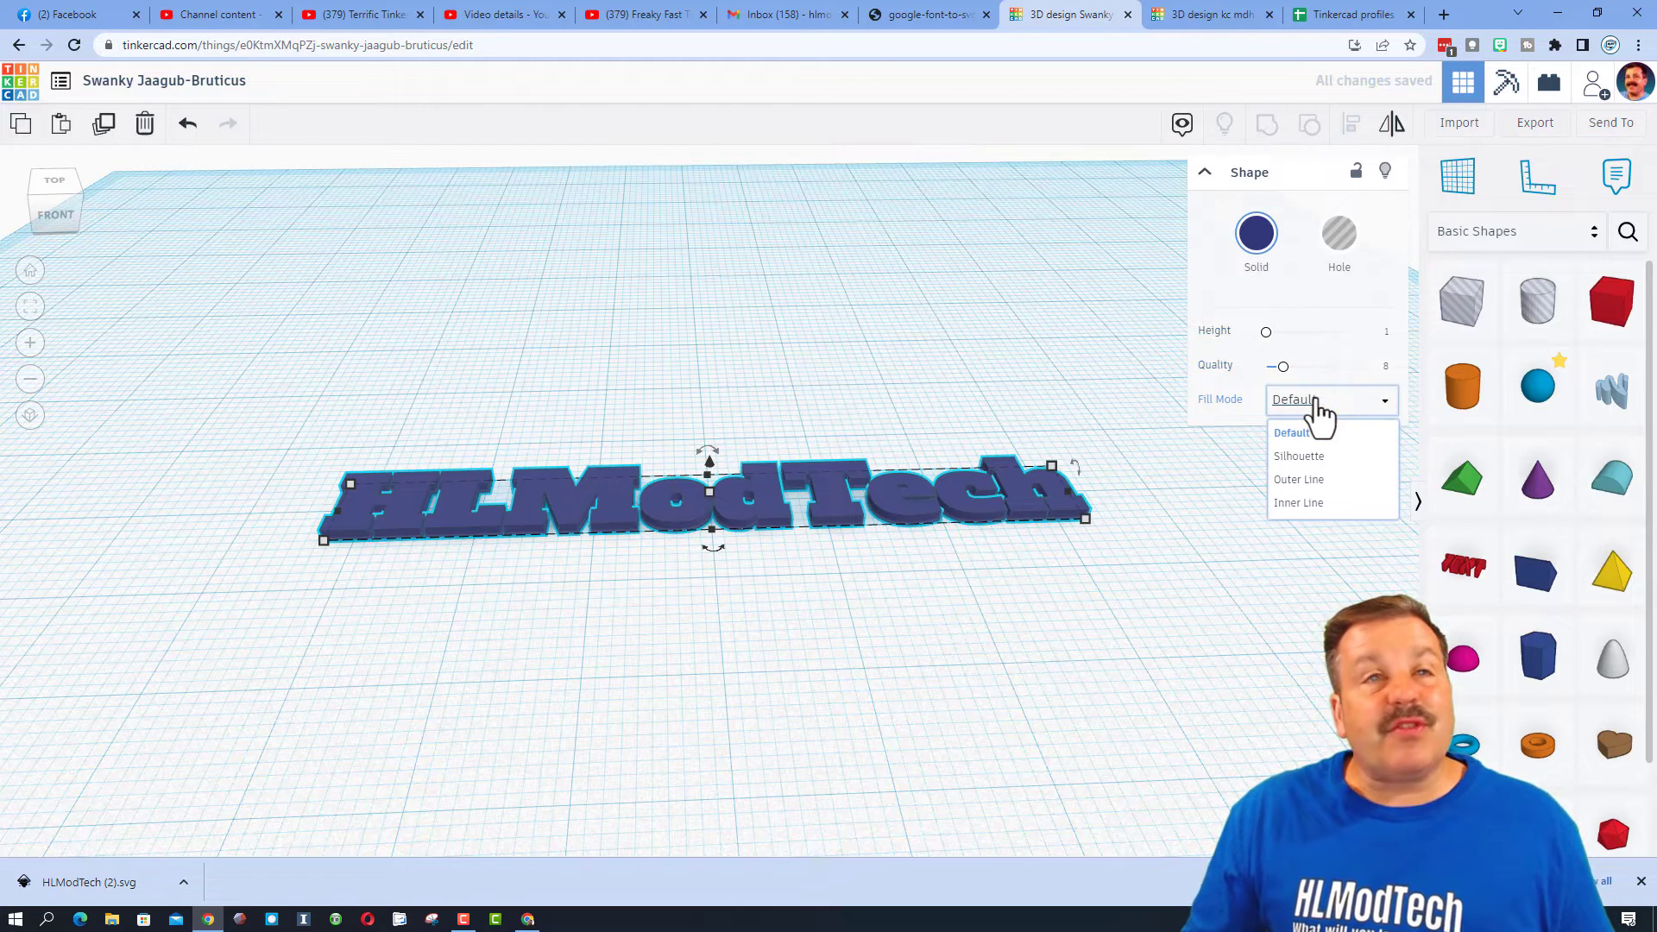
Give the lettering an Outer Line fill with line width 15 and round corners.
{"action": "left_click", "coordinate": [1298, 480]}
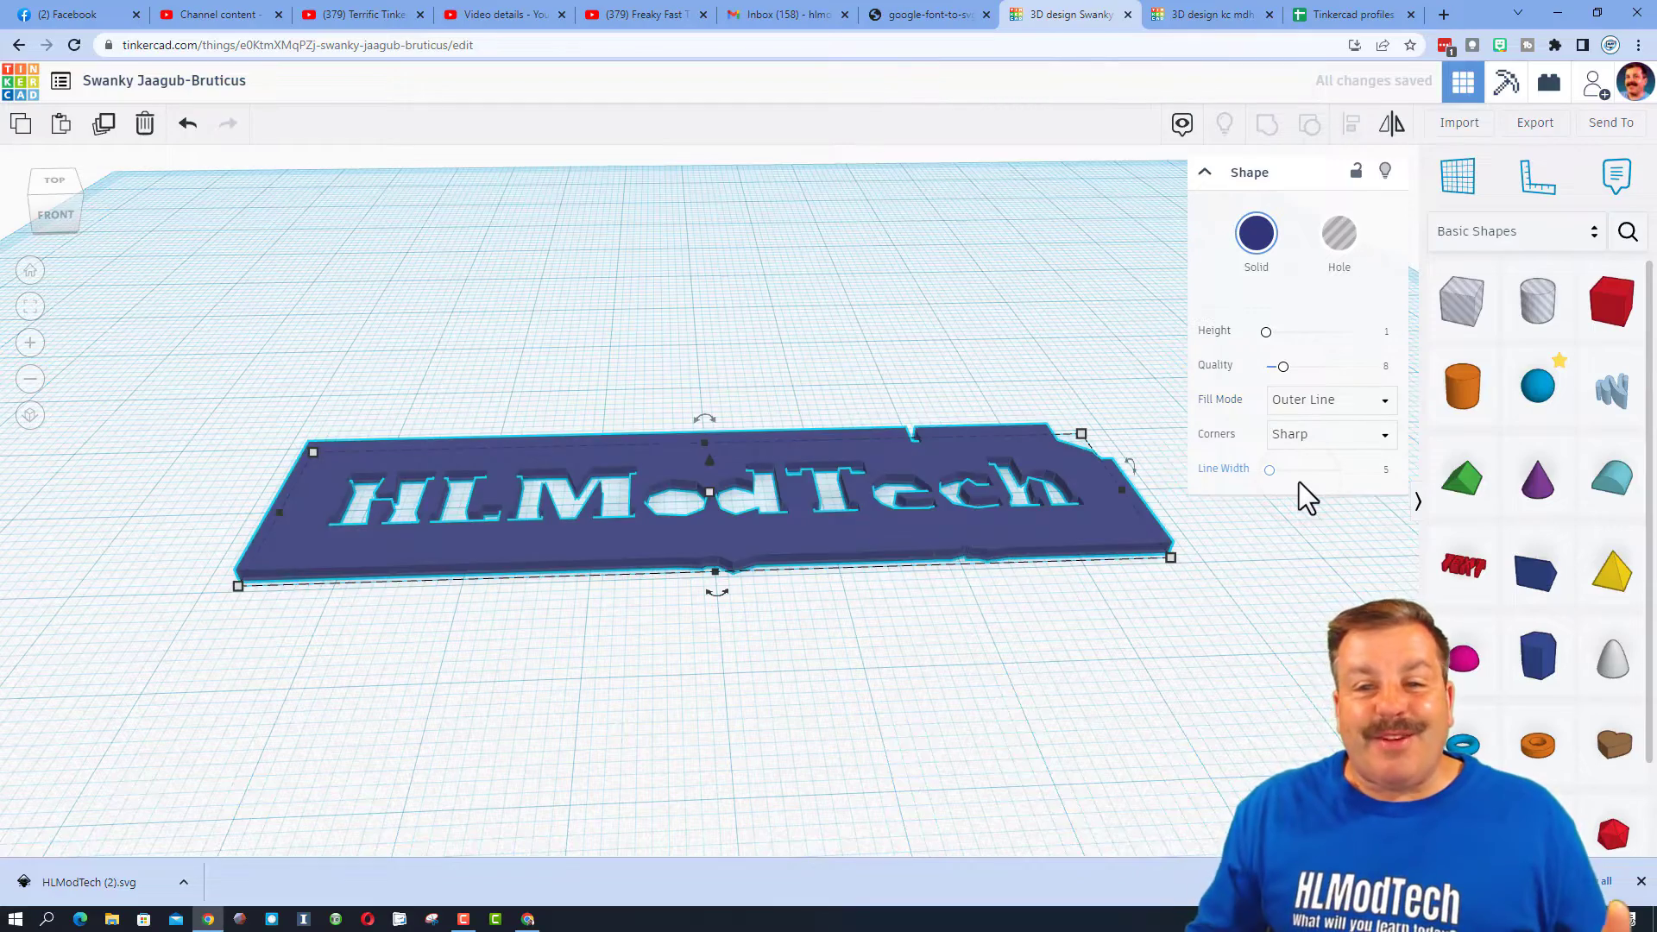
{"action": "right_click_drag", "start_coordinate": [880, 288], "coordinate": [555, 444]}
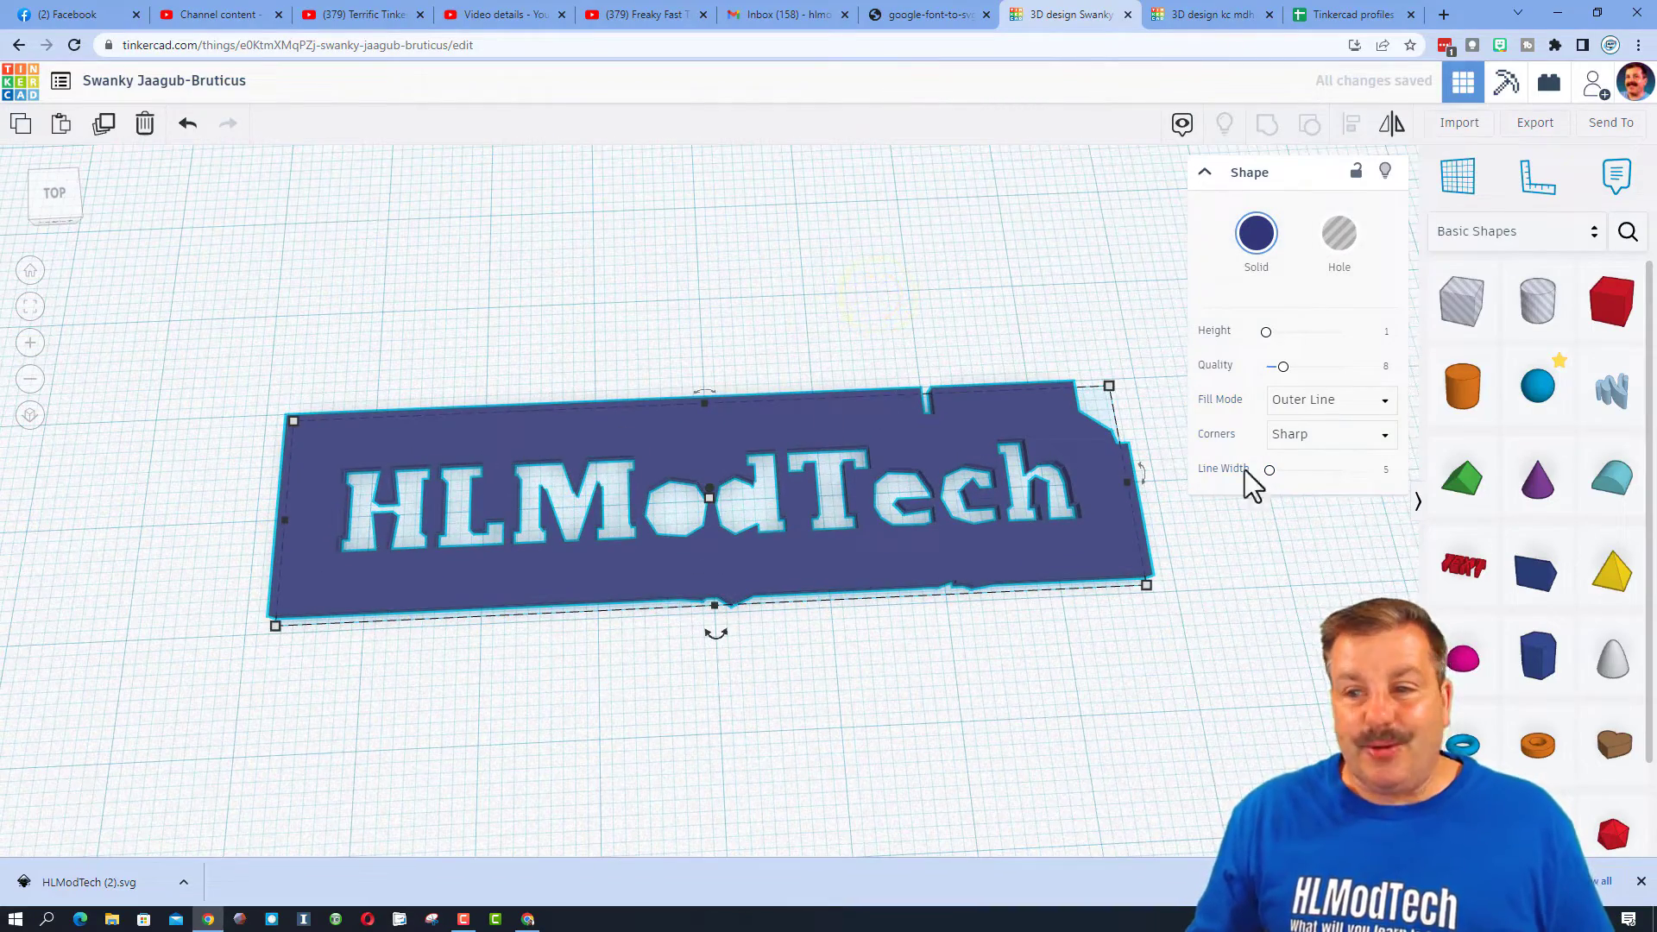
{"action": "left_click", "coordinate": [1383, 471]}
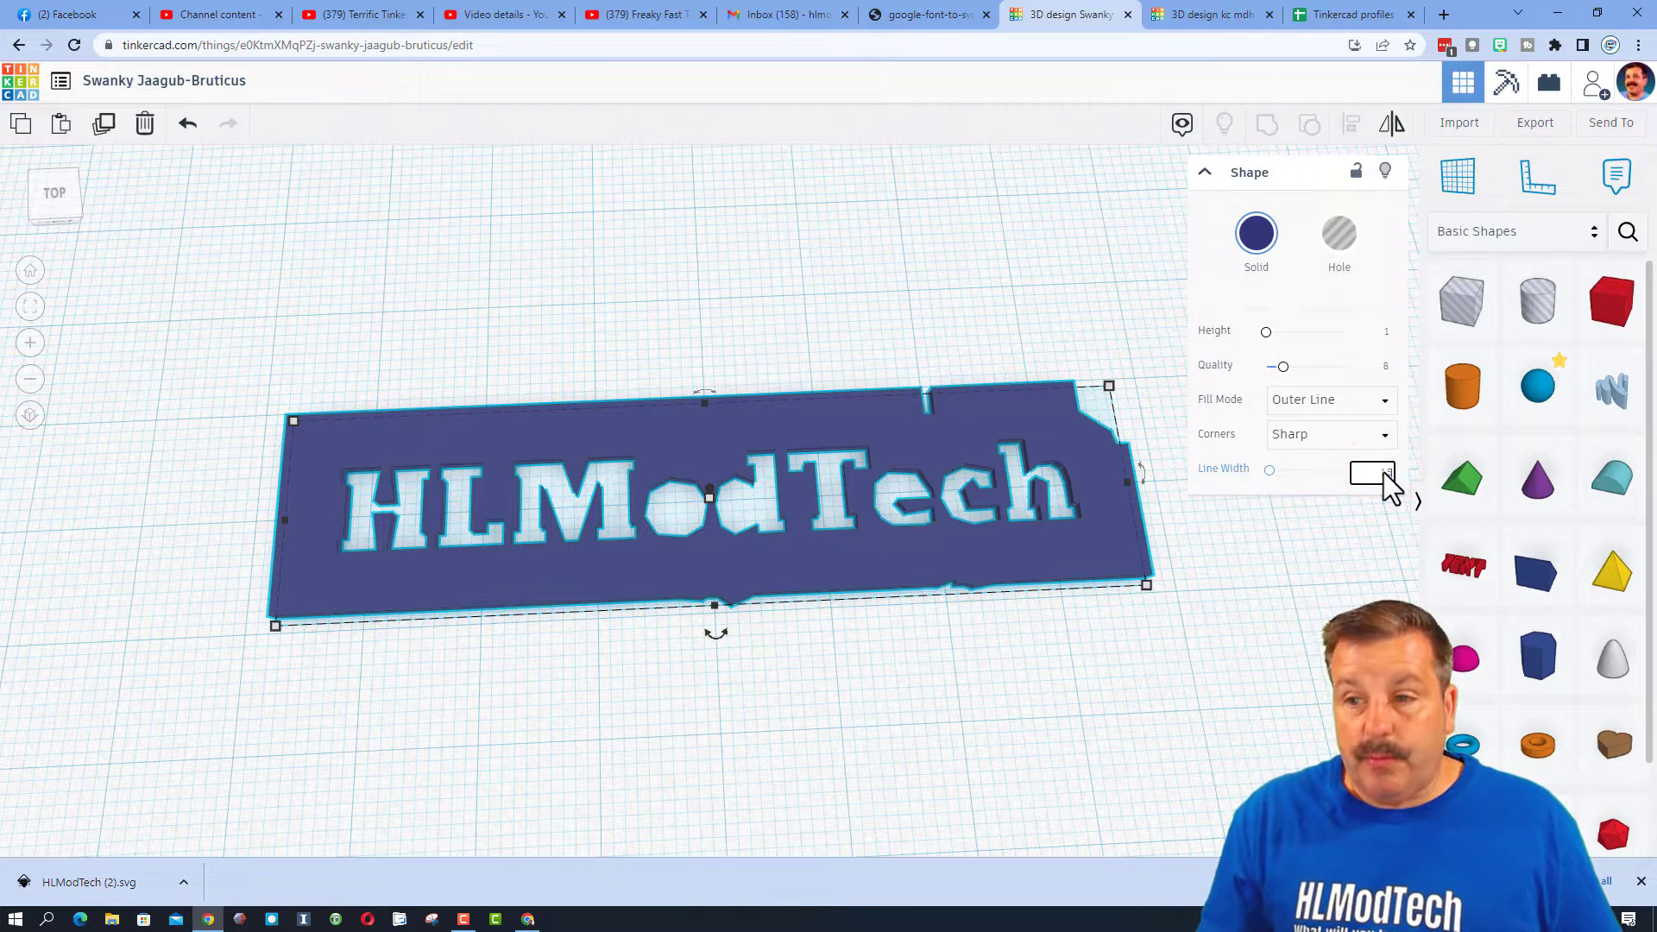
{"action": "key", "text": "Return"}
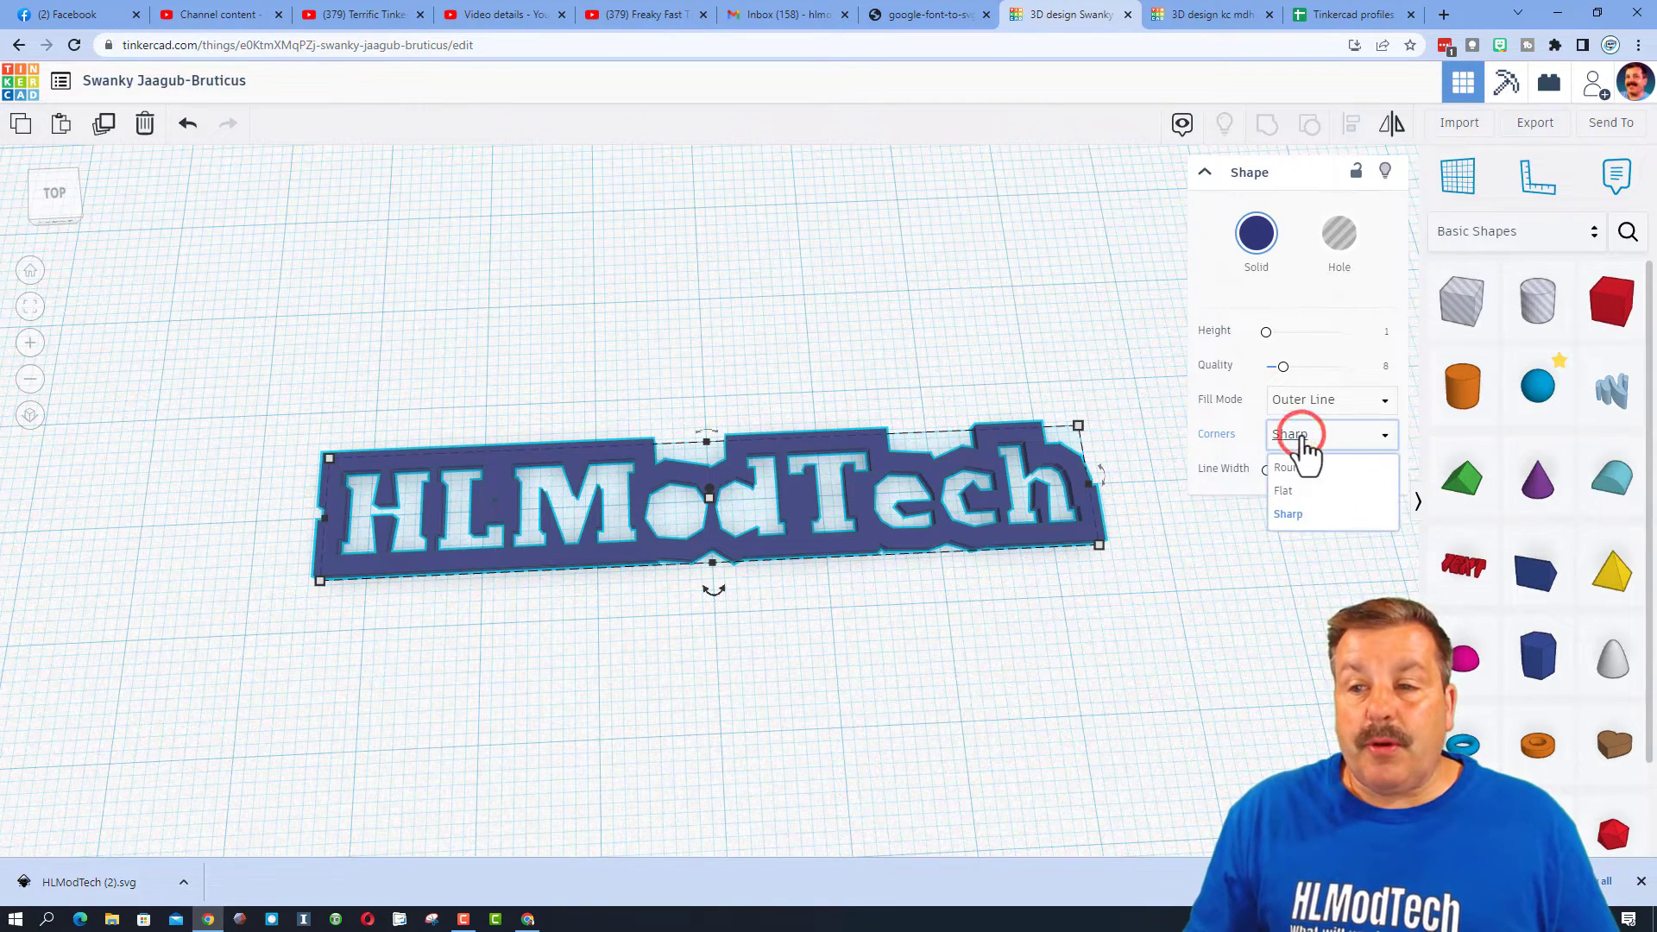
{"action": "left_click", "coordinate": [1301, 466]}
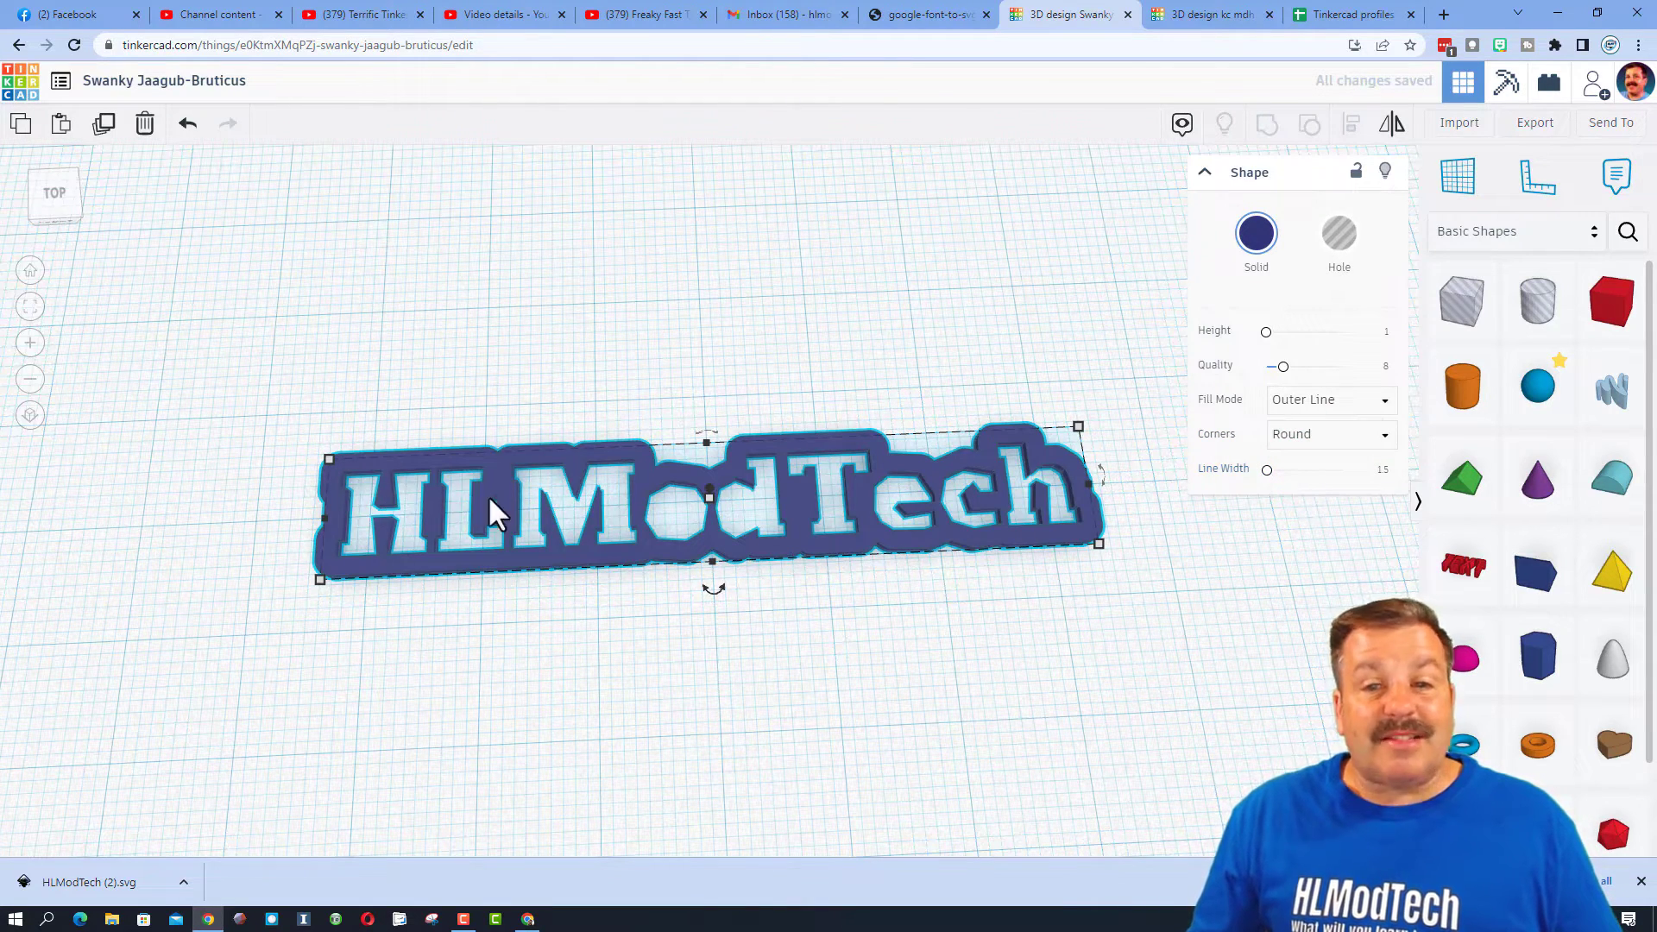
{"action": "left_click", "coordinate": [461, 458]}
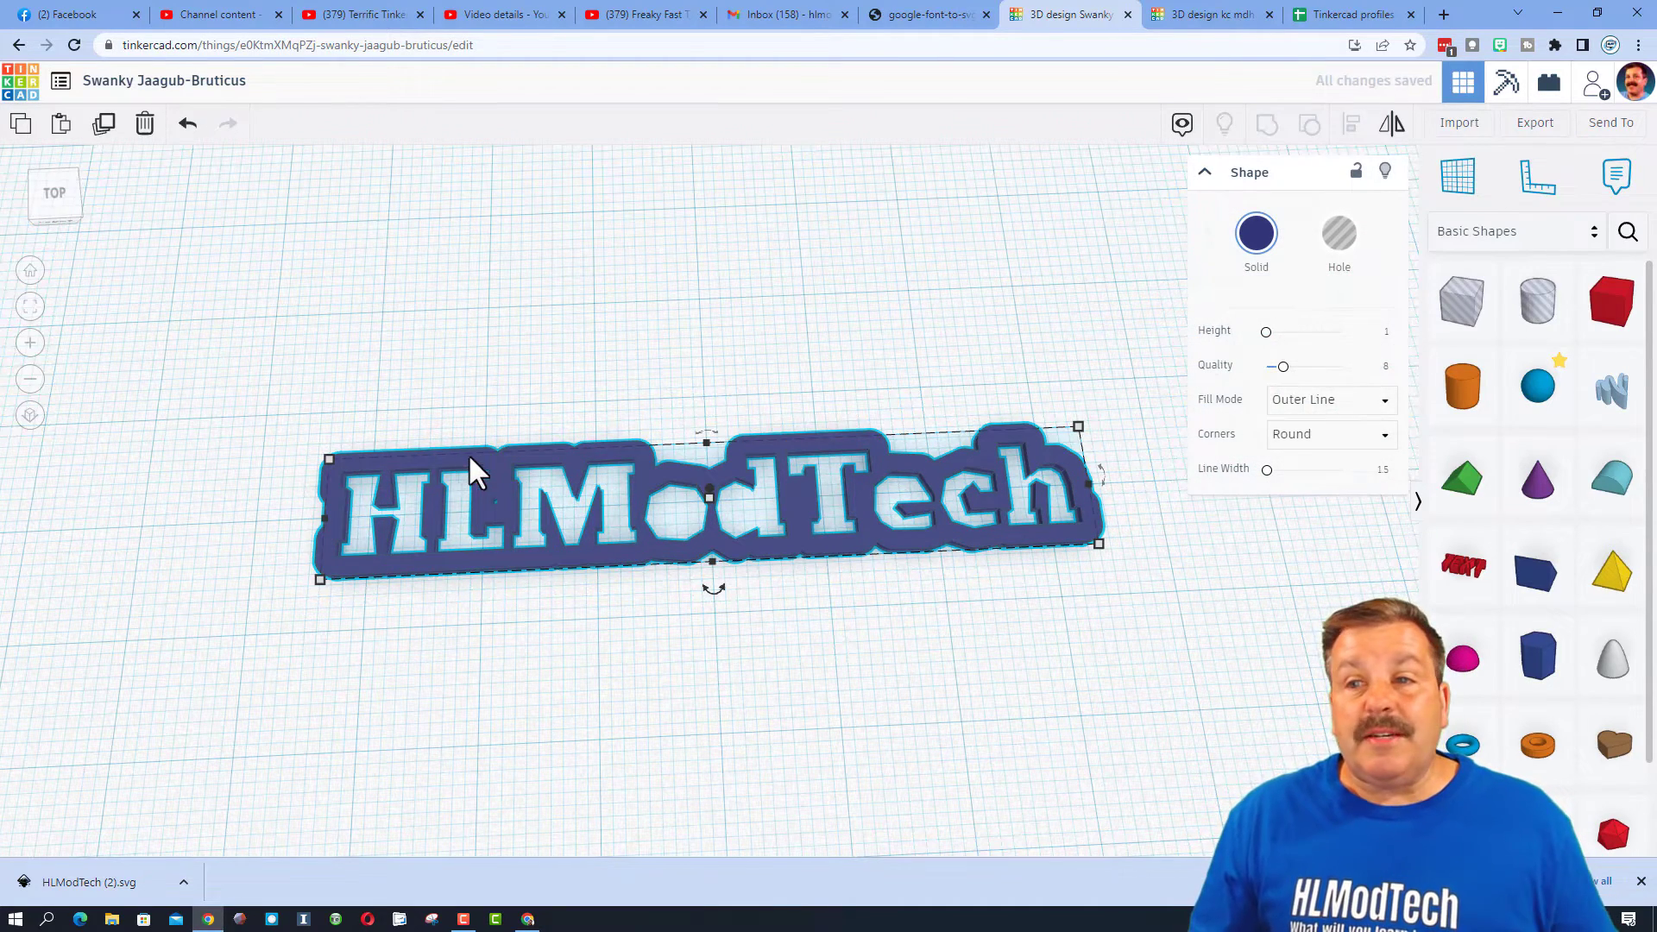
Switch the outline back to Default fill mode and raise its height to 15.
{"action": "left_click", "coordinate": [1286, 400]}
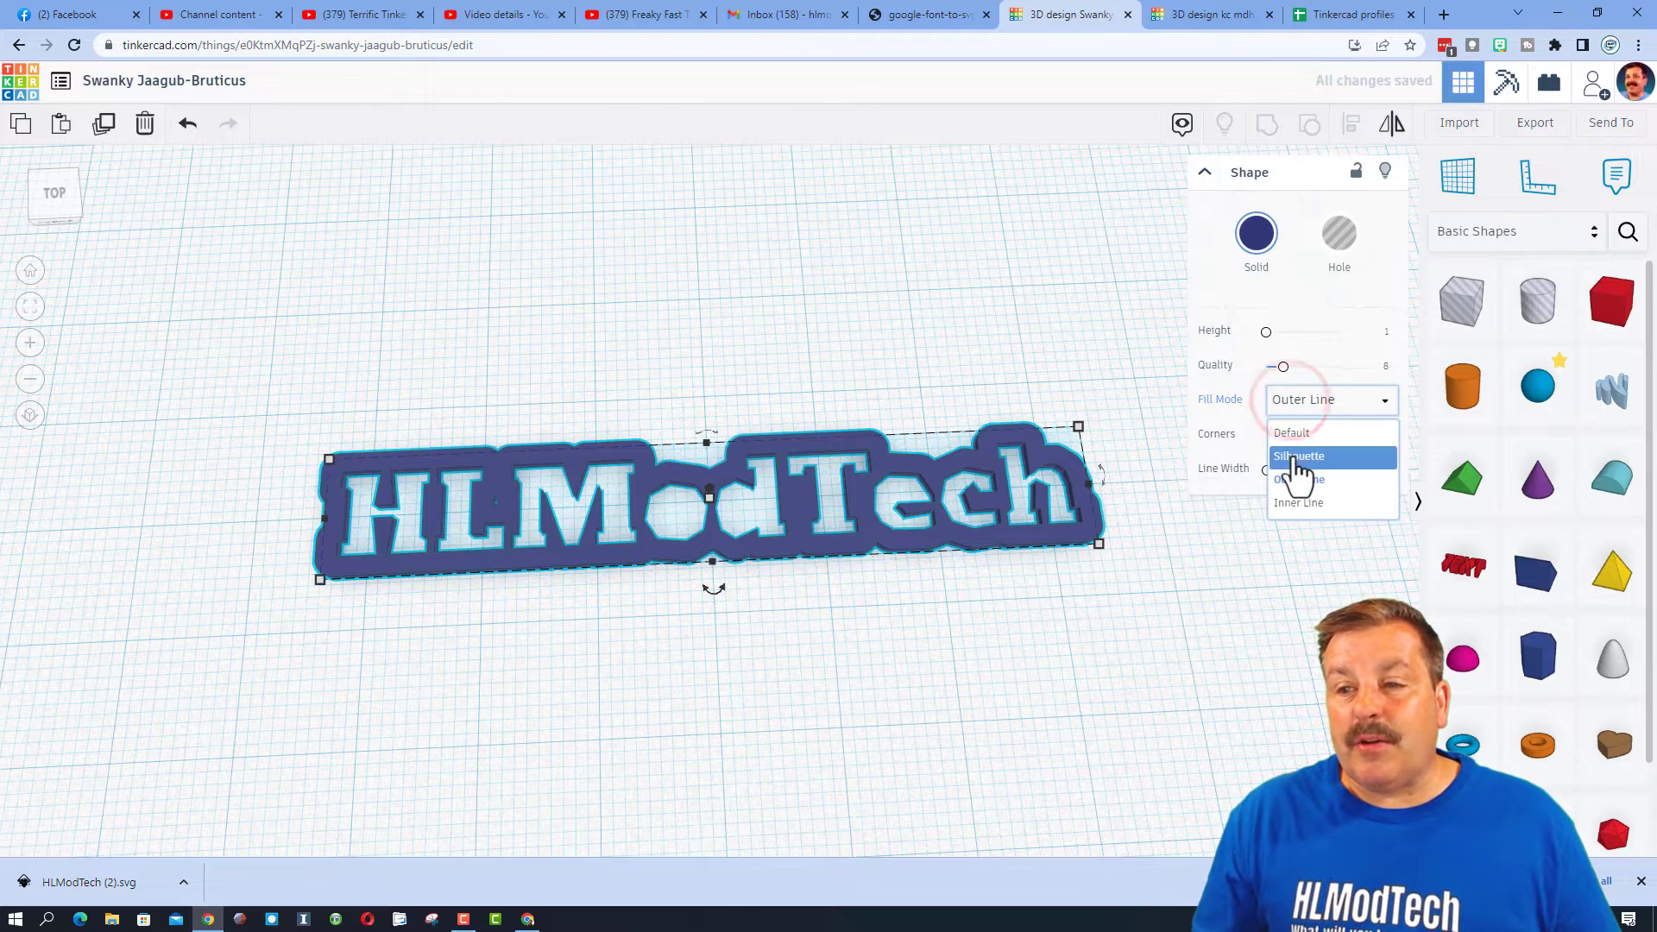
{"action": "left_click", "coordinate": [1289, 434]}
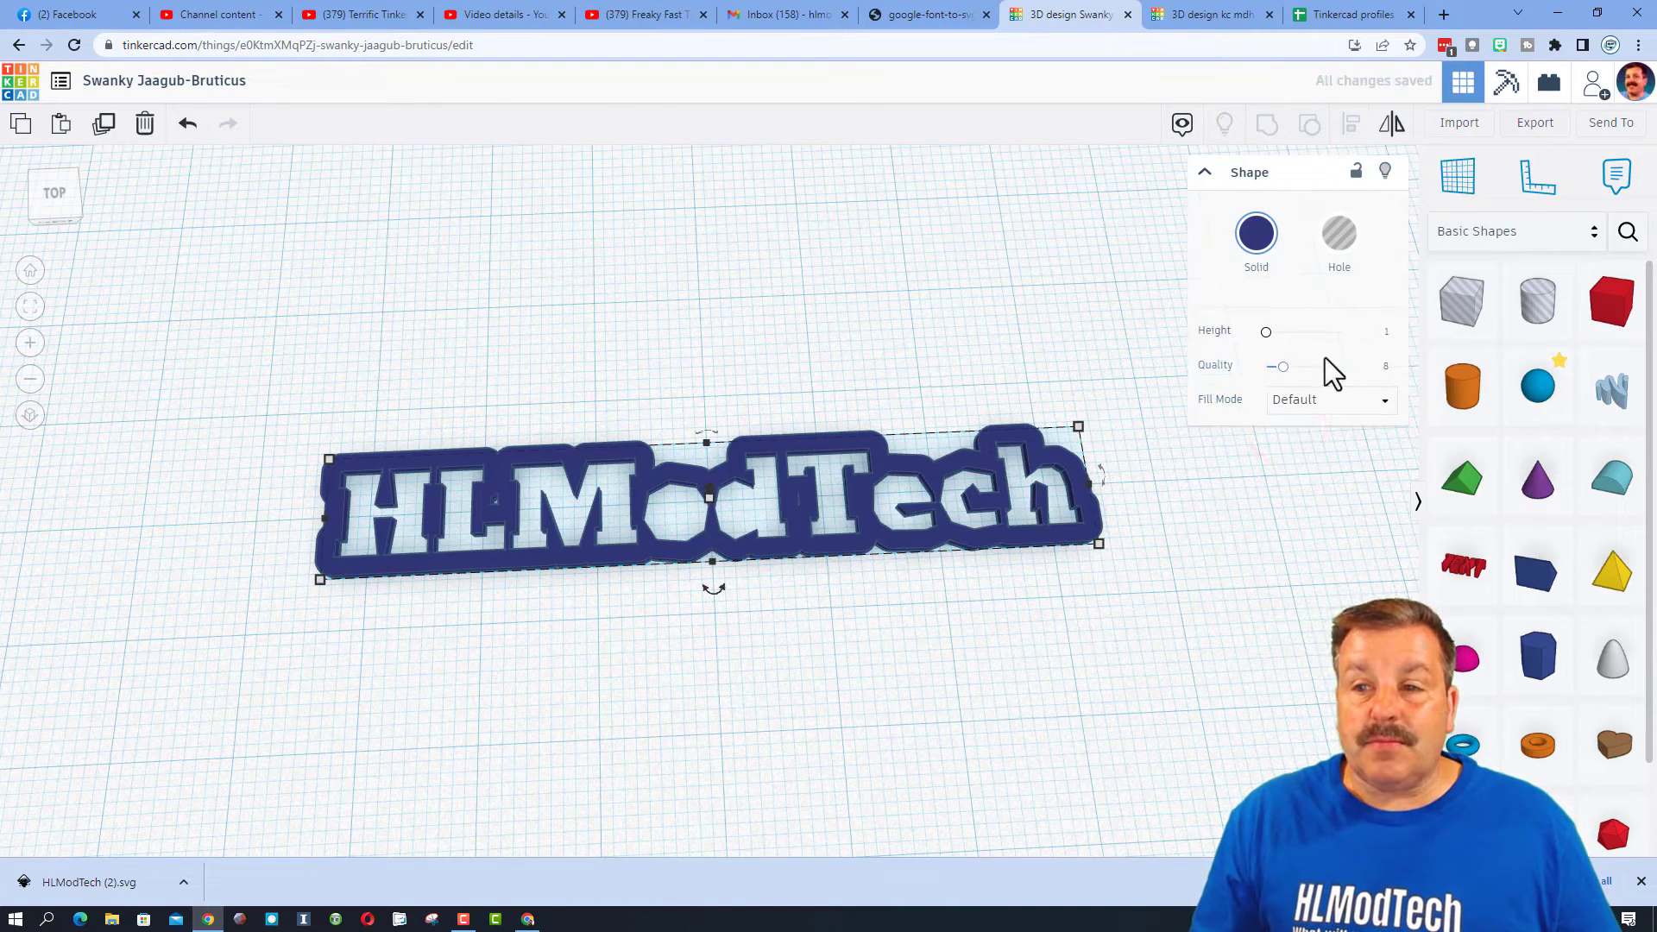
{"action": "left_click", "coordinate": [1387, 332]}
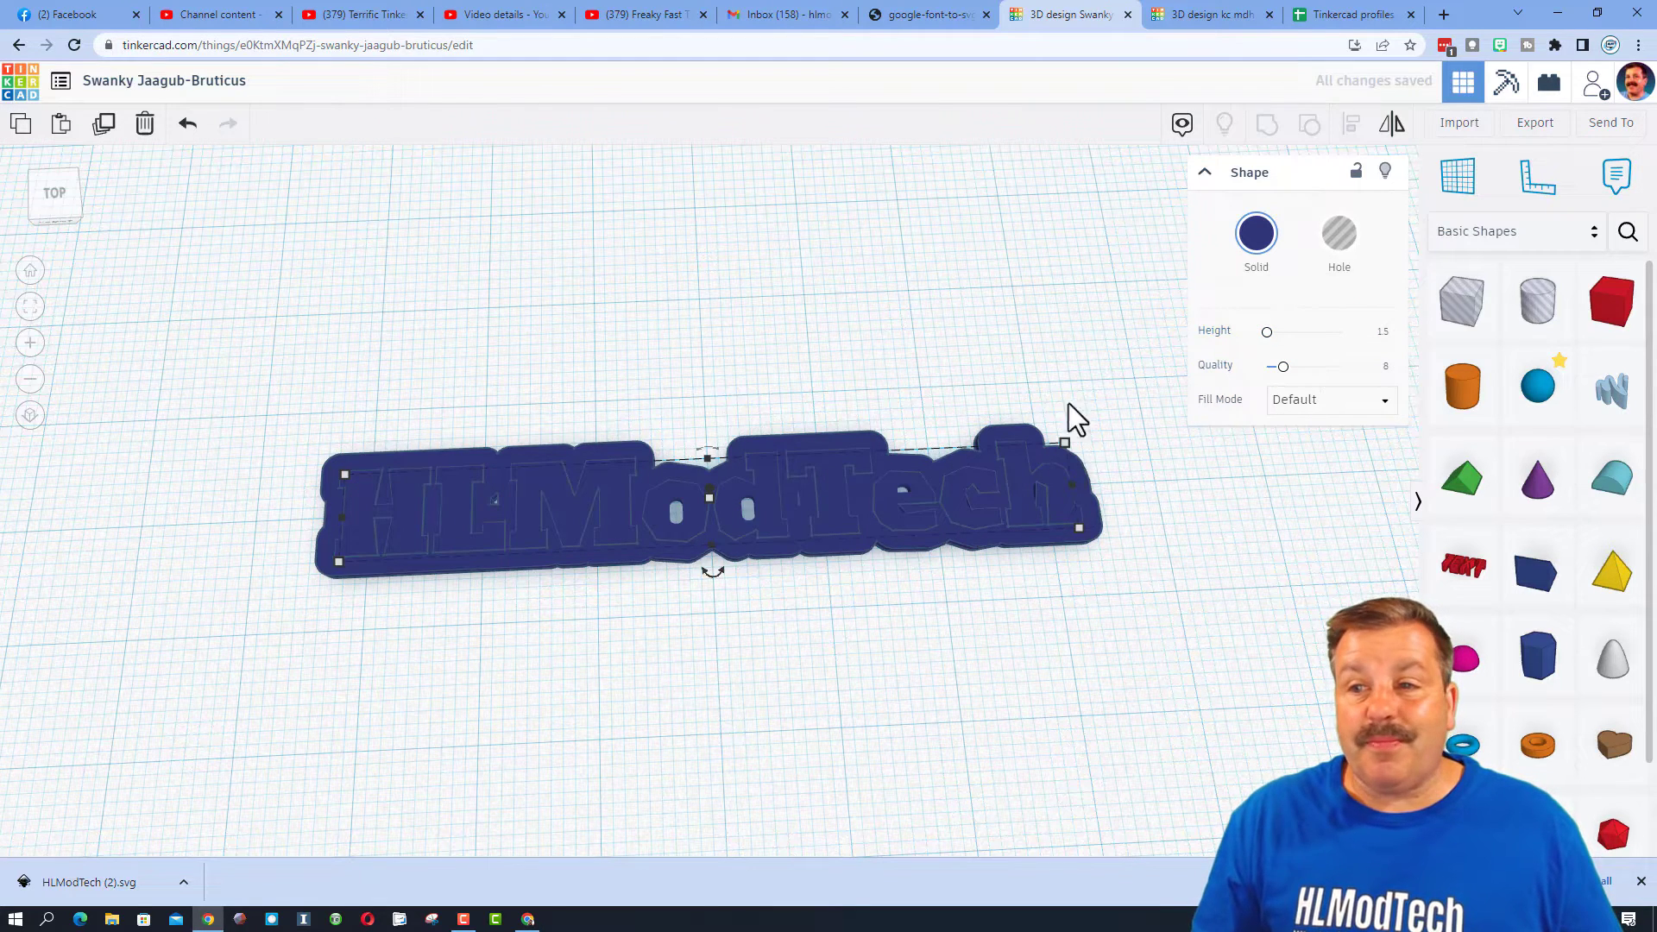
Colour the HLModTech letters solid orange.
{"action": "left_click", "coordinate": [1264, 250]}
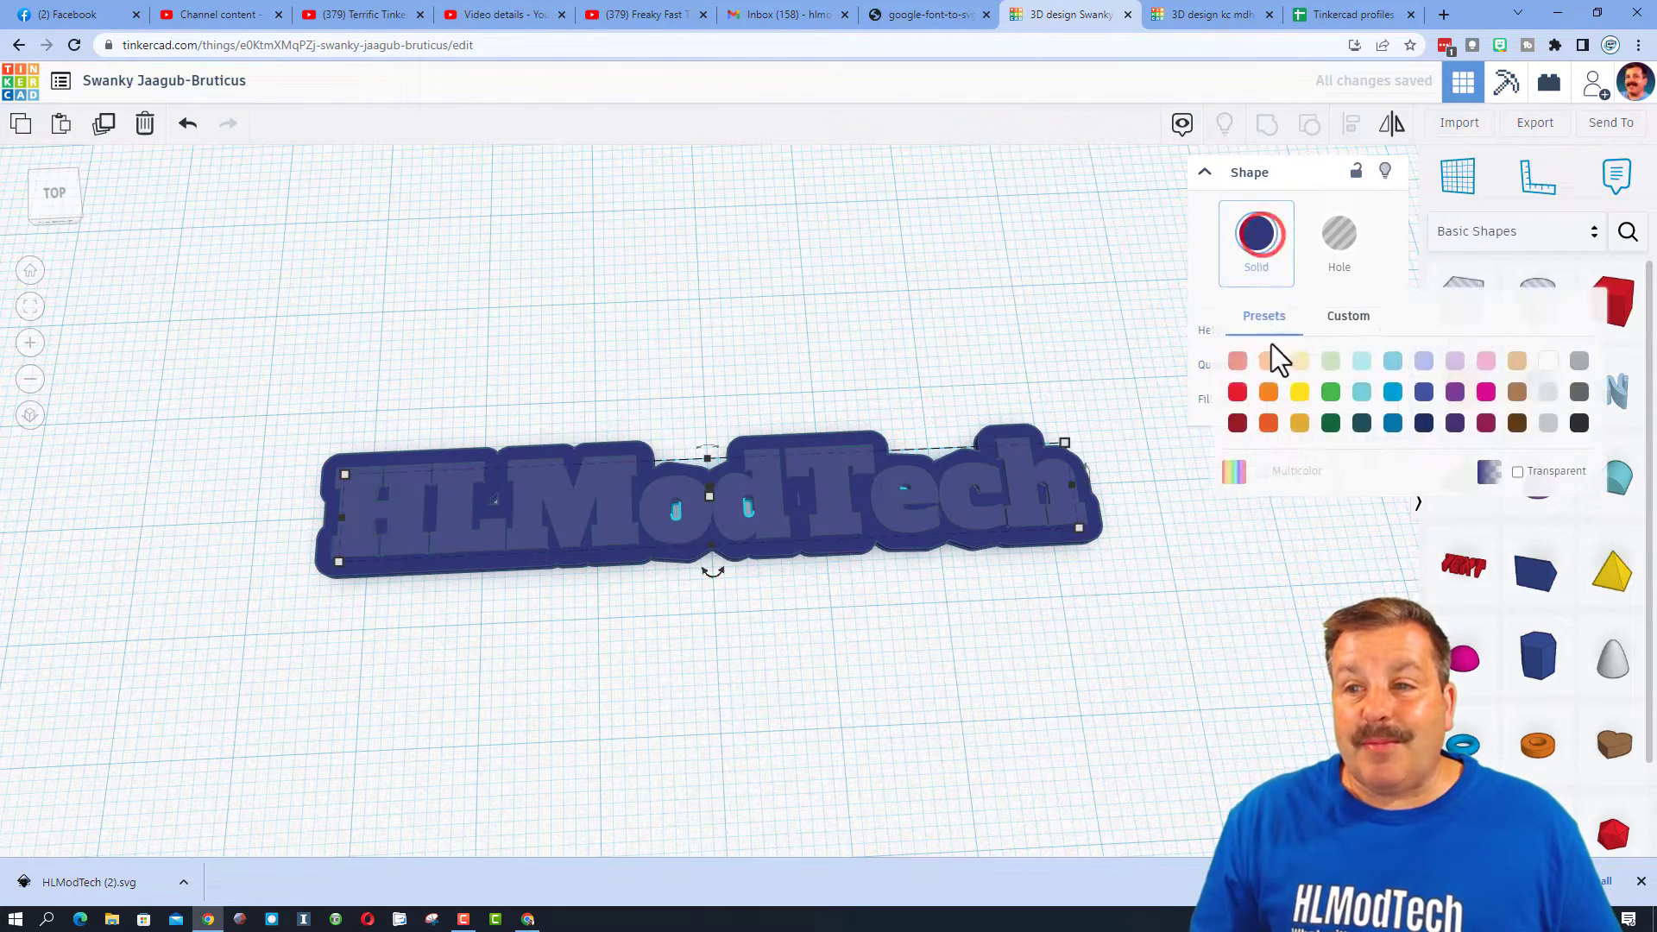
{"action": "left_click", "coordinate": [1265, 398]}
{"action": "left_click", "coordinate": [820, 370]}
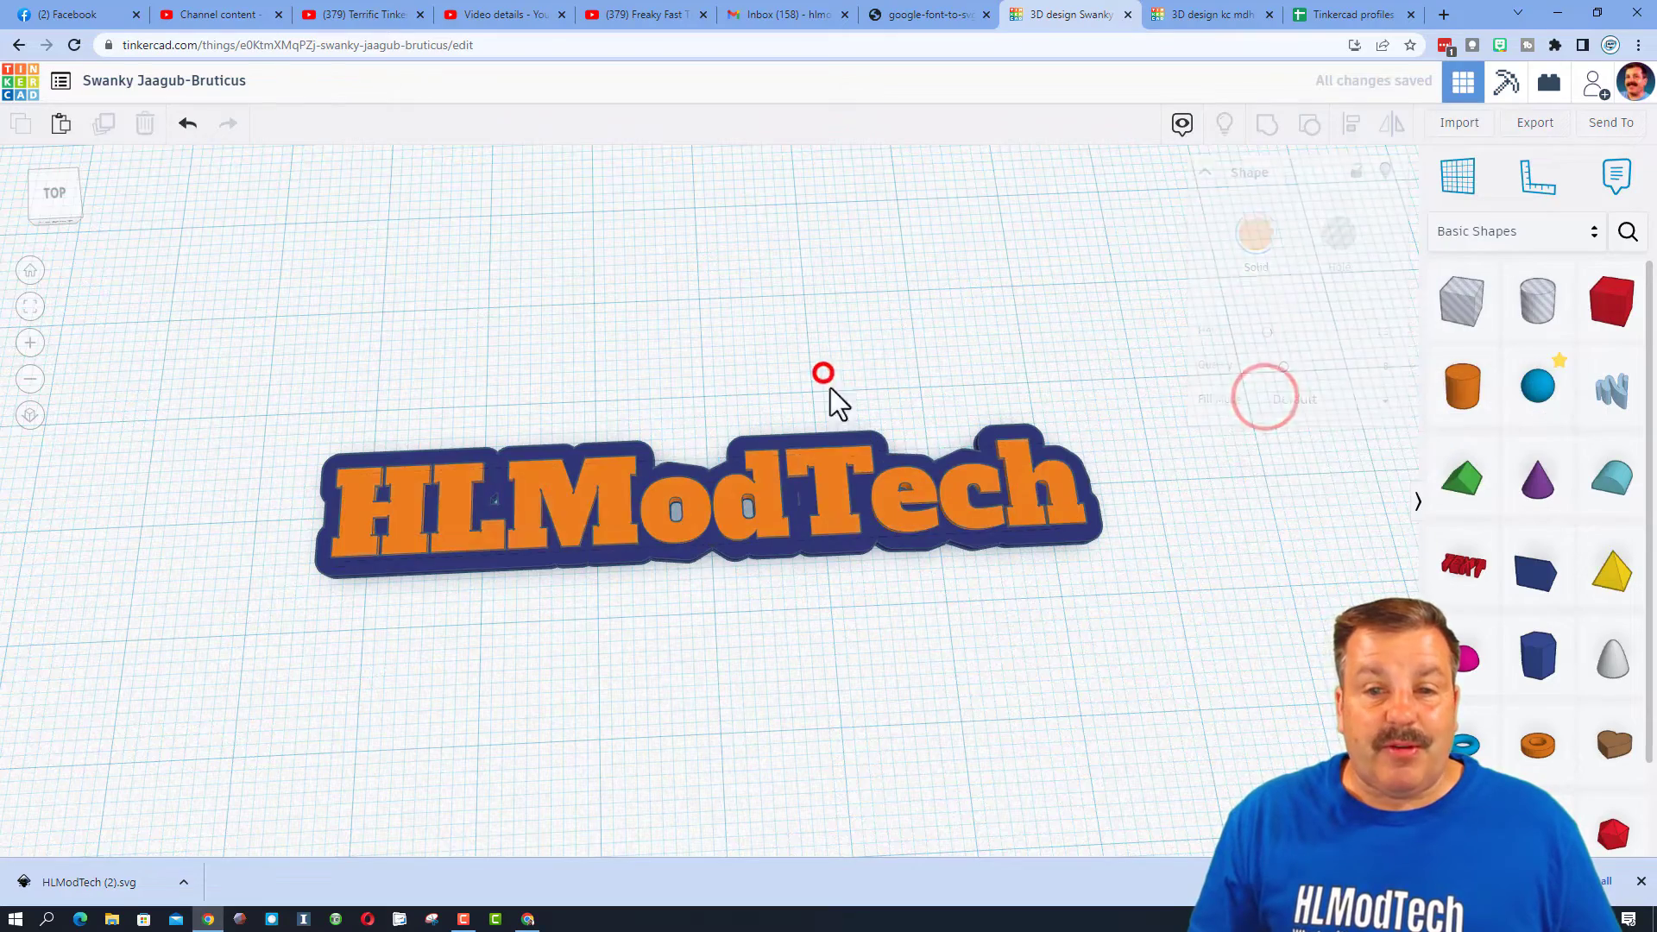
Drop a cylinder from Basic Shapes onto the workplane beside the nameplate.
{"action": "right_click_drag", "start_coordinate": [836, 415], "coordinate": [814, 547]}
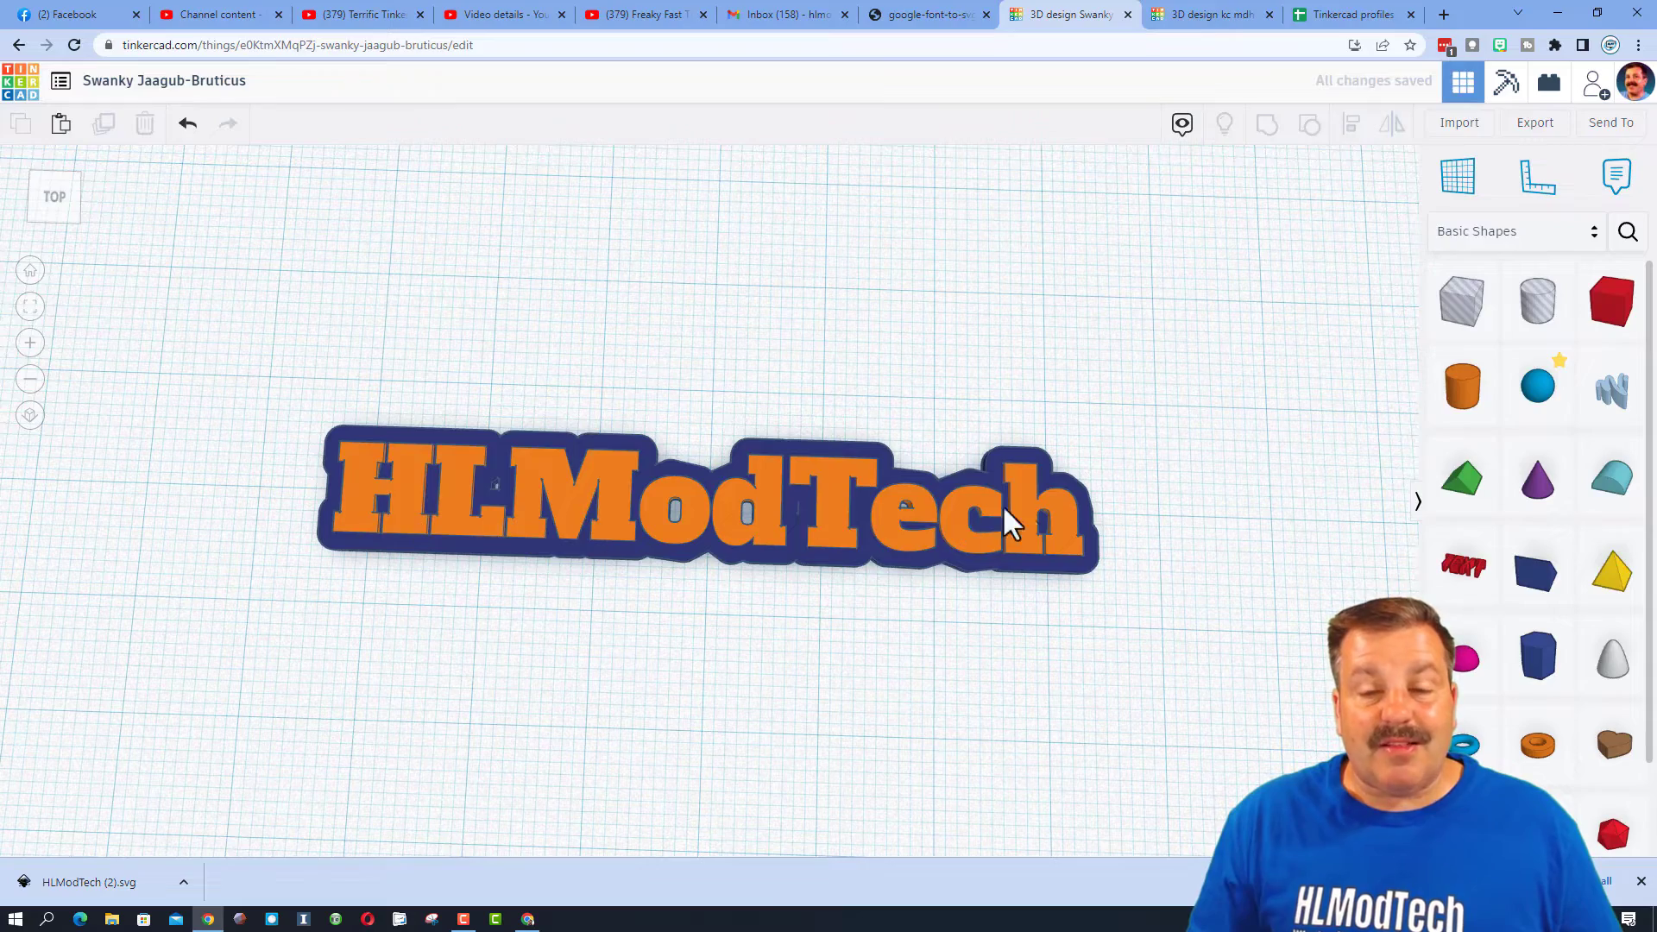
{"action": "right_click_drag", "start_coordinate": [801, 468], "coordinate": [787, 526]}
{"action": "scroll", "coordinate": [789, 516], "scroll_direction": "up", "scroll_amount": 5}
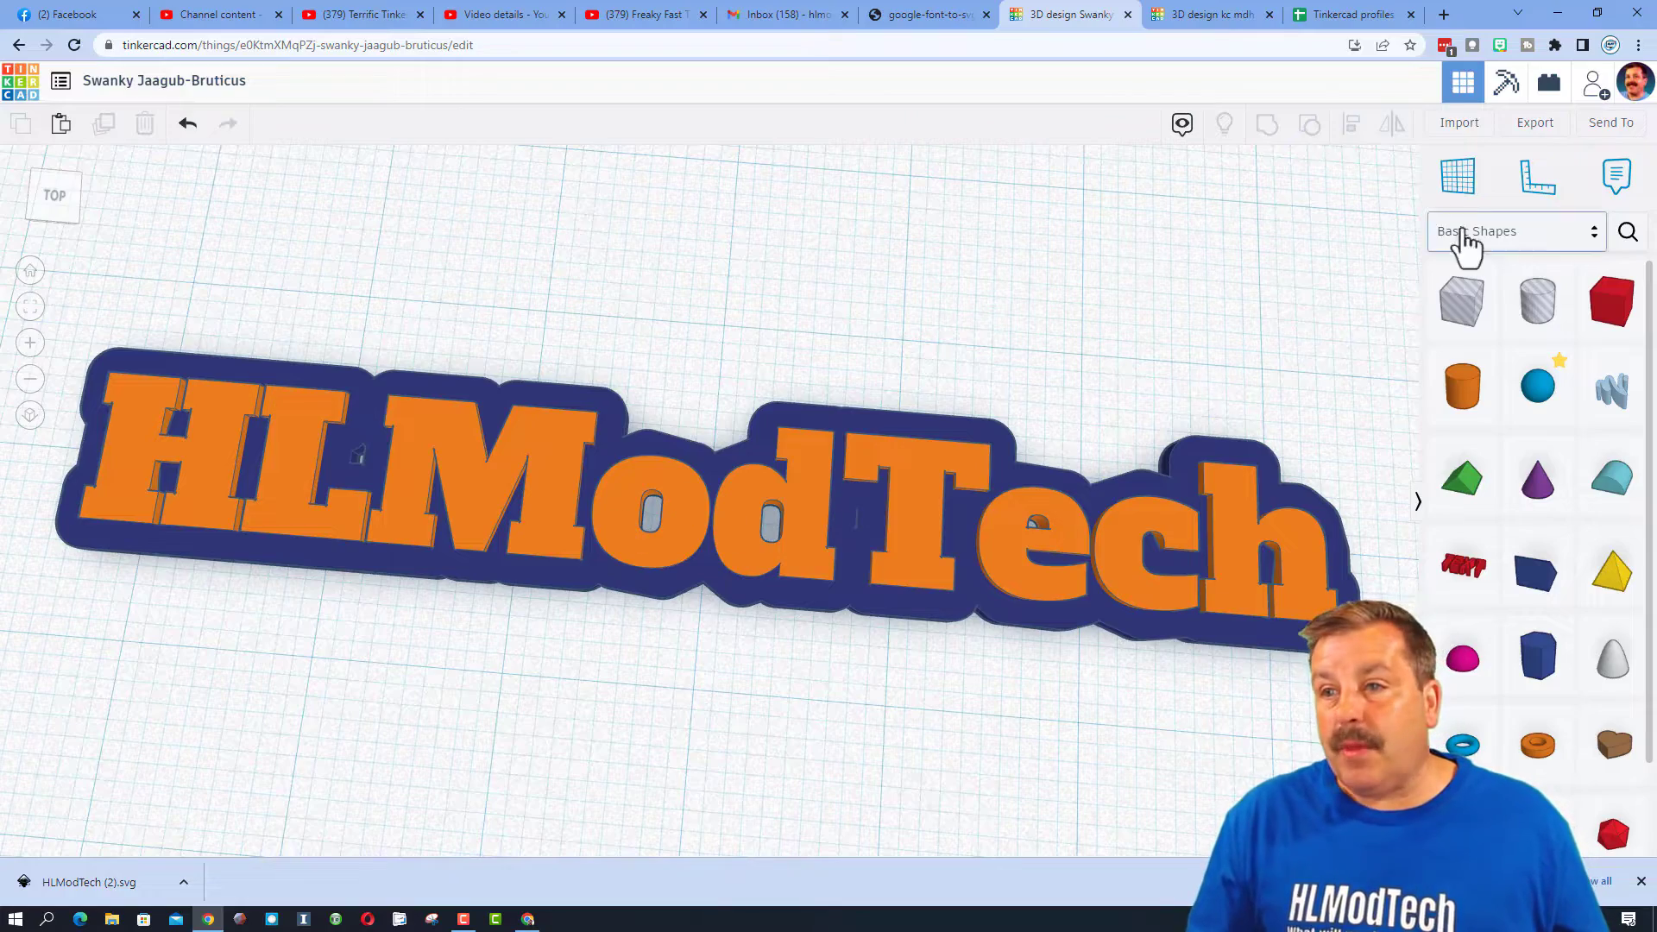
{"action": "left_click_drag", "start_coordinate": [1467, 405], "coordinate": [602, 288]}
Shrink the cylinder evenly to a 17 × 17 disc, 1 high.
{"action": "scroll", "coordinate": [609, 294], "scroll_direction": "down", "scroll_amount": 4}
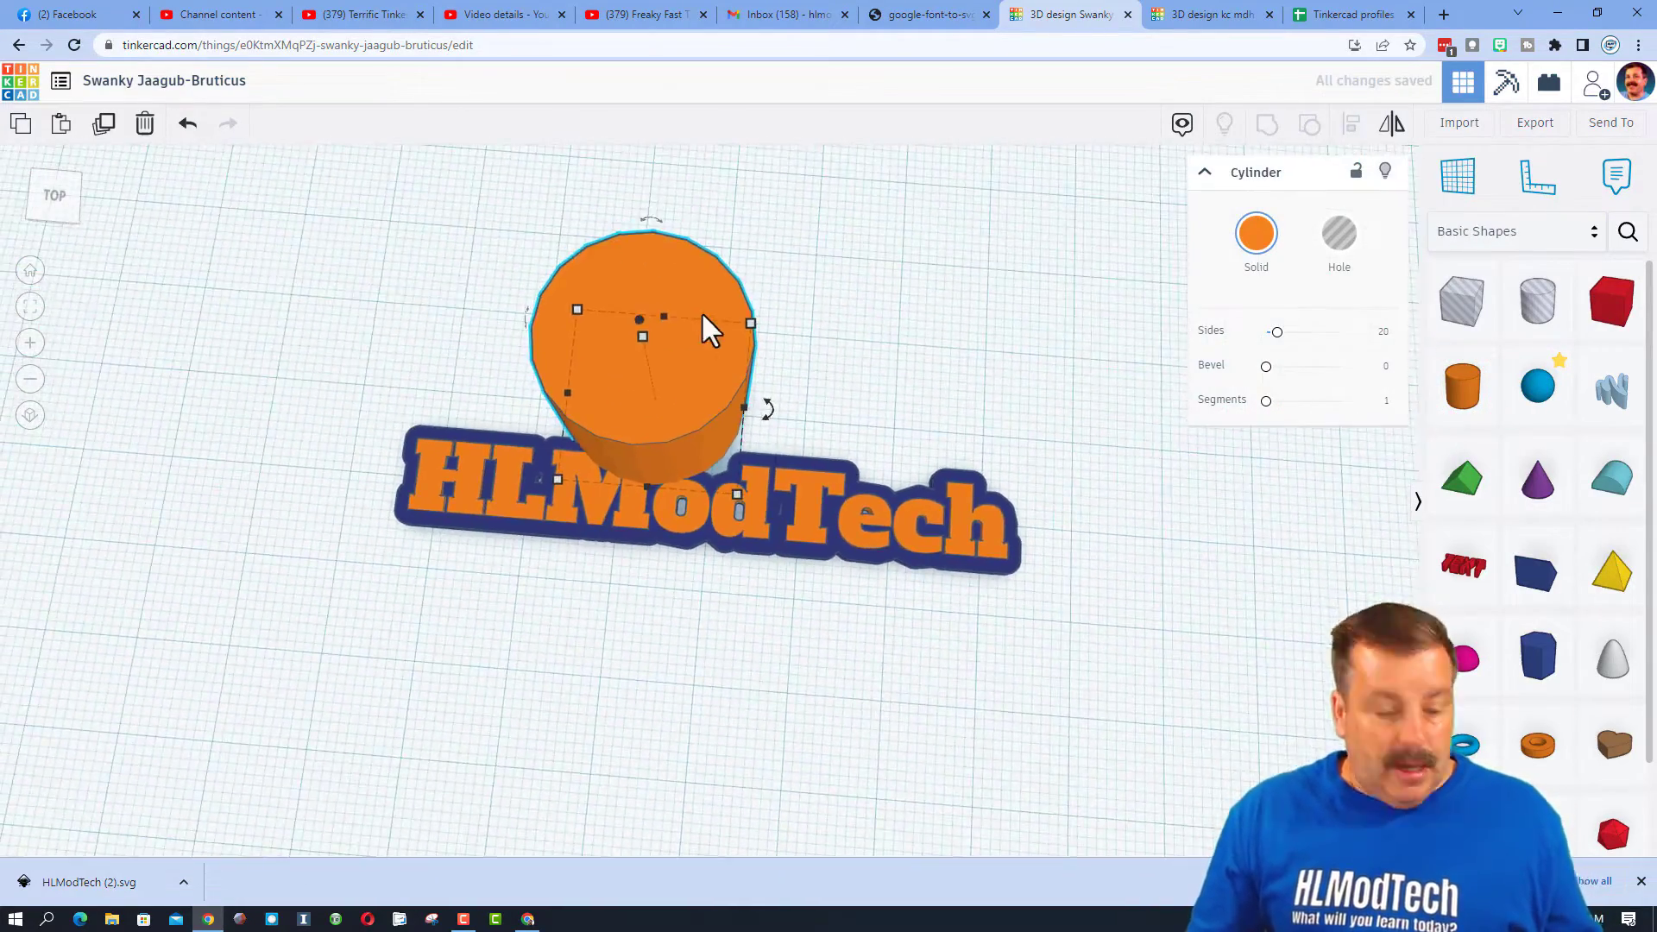
{"action": "left_click_drag", "start_coordinate": [738, 320], "coordinate": [552, 466], "text": "shift"}
{"action": "right_click_drag", "start_coordinate": [549, 462], "coordinate": [518, 421]}
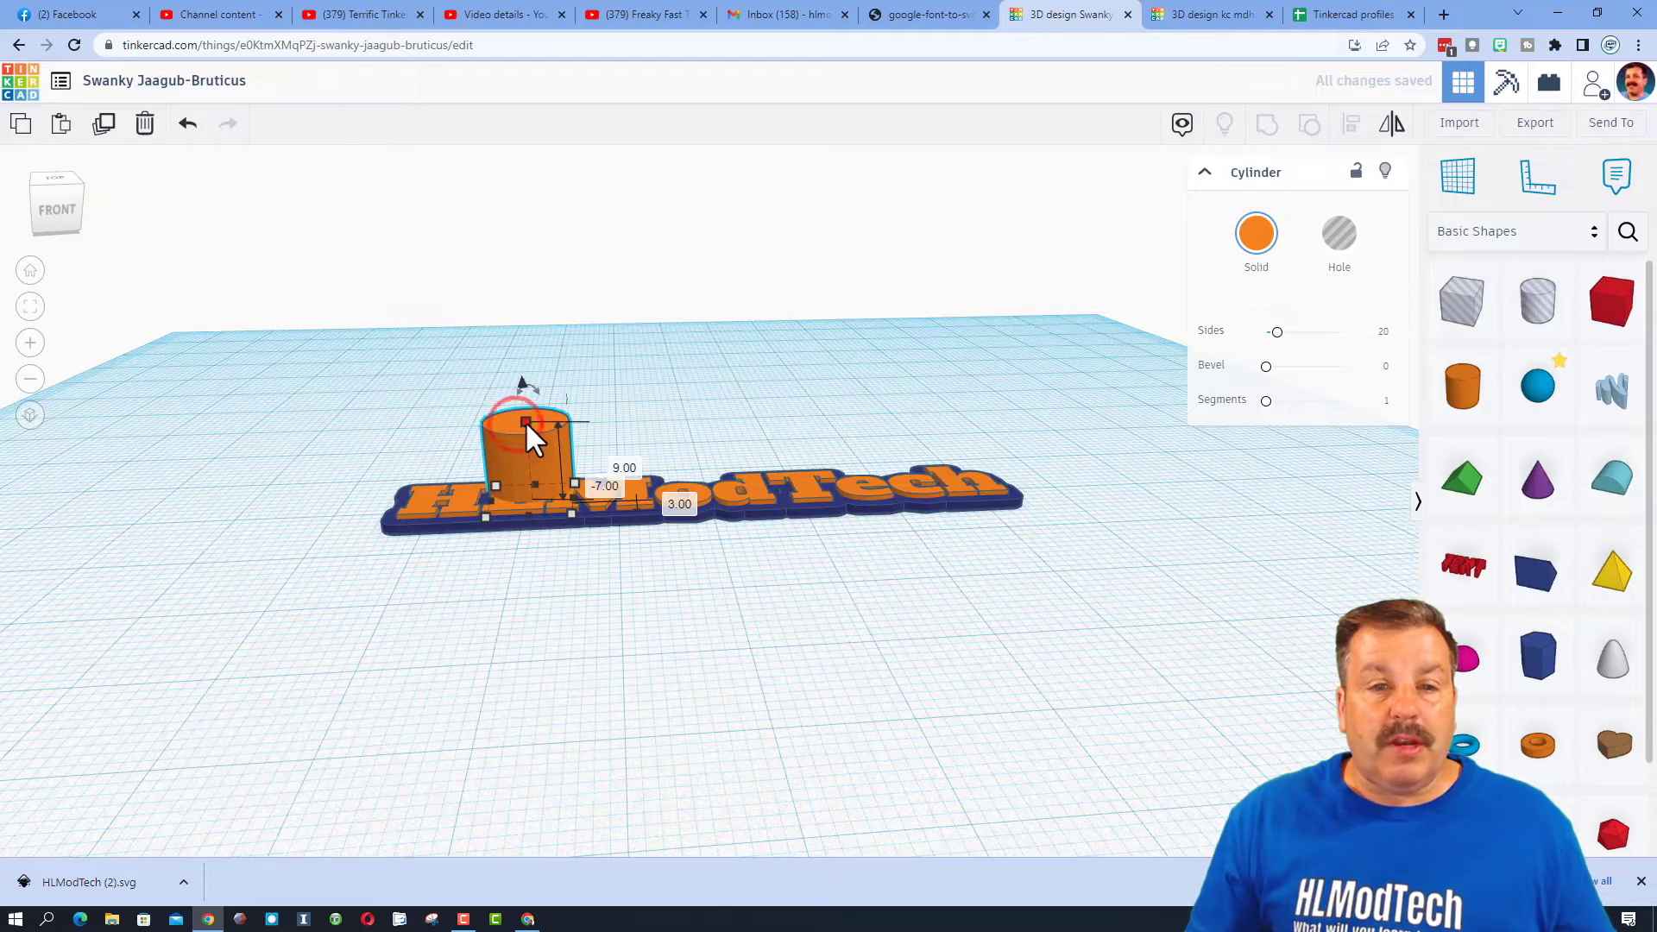
{"action": "left_click", "coordinate": [608, 459]}
{"action": "type", "text": "1"}
{"action": "key", "text": "Return"}
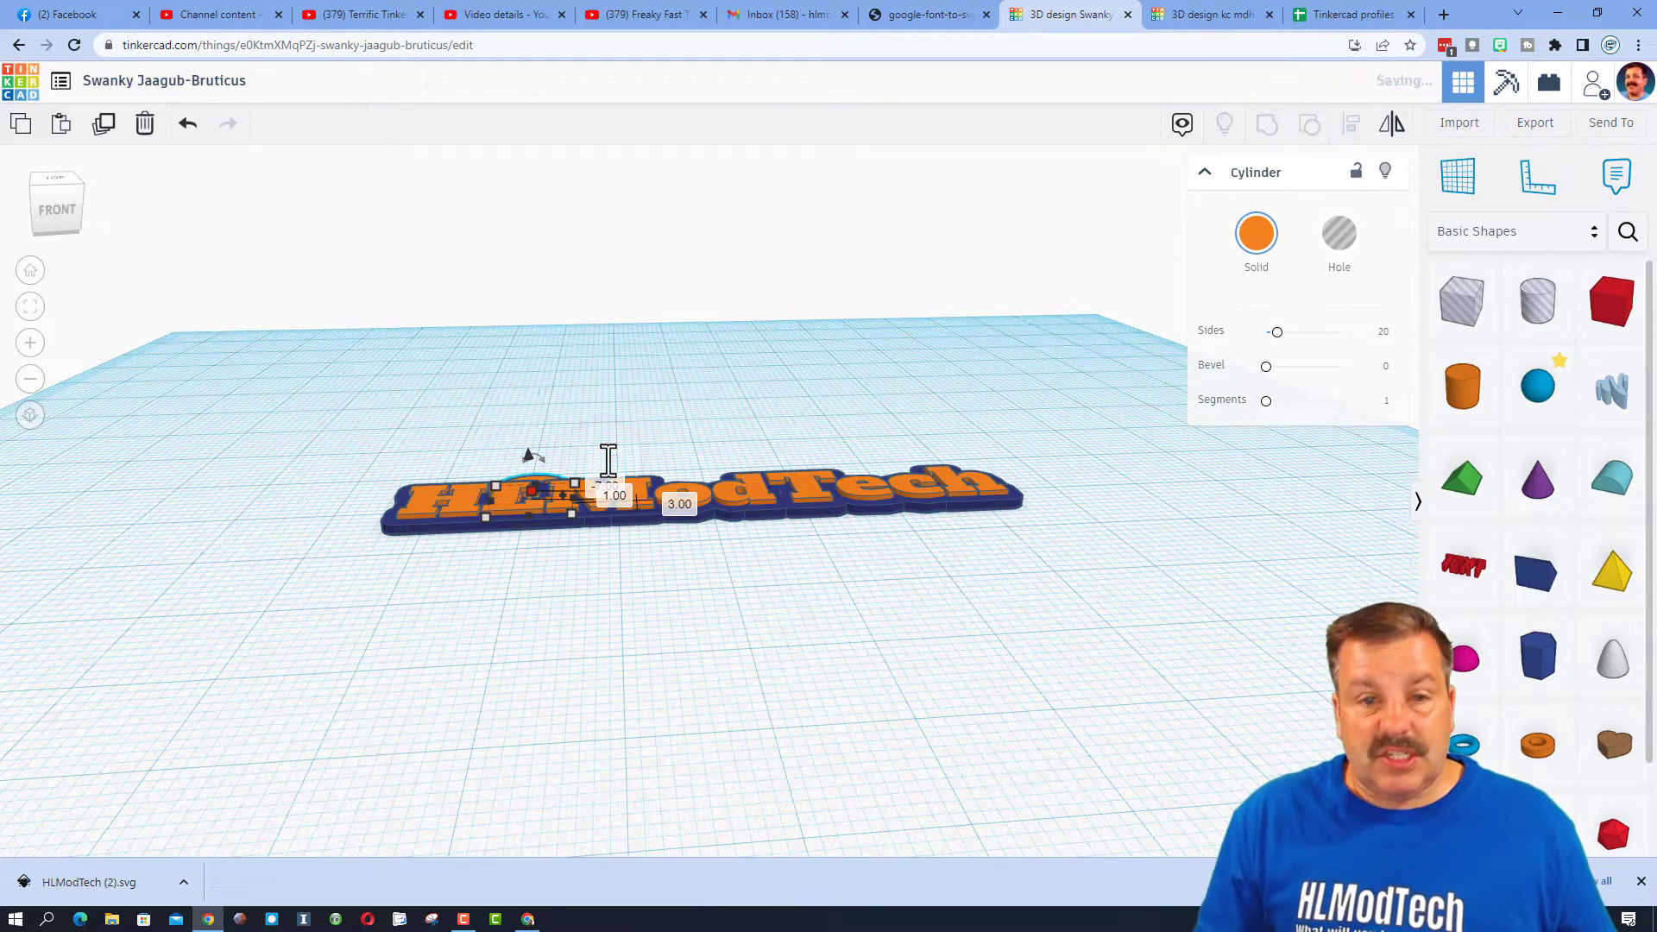
Select the logo together with the small disc above the L and group them.
{"action": "left_click", "coordinate": [618, 327]}
{"action": "right_click_drag", "start_coordinate": [618, 385], "coordinate": [576, 557]}
{"action": "scroll", "coordinate": [509, 459], "scroll_direction": "up", "scroll_amount": 2}
{"action": "left_click", "coordinate": [480, 417]}
{"action": "left_click", "coordinate": [509, 399]}
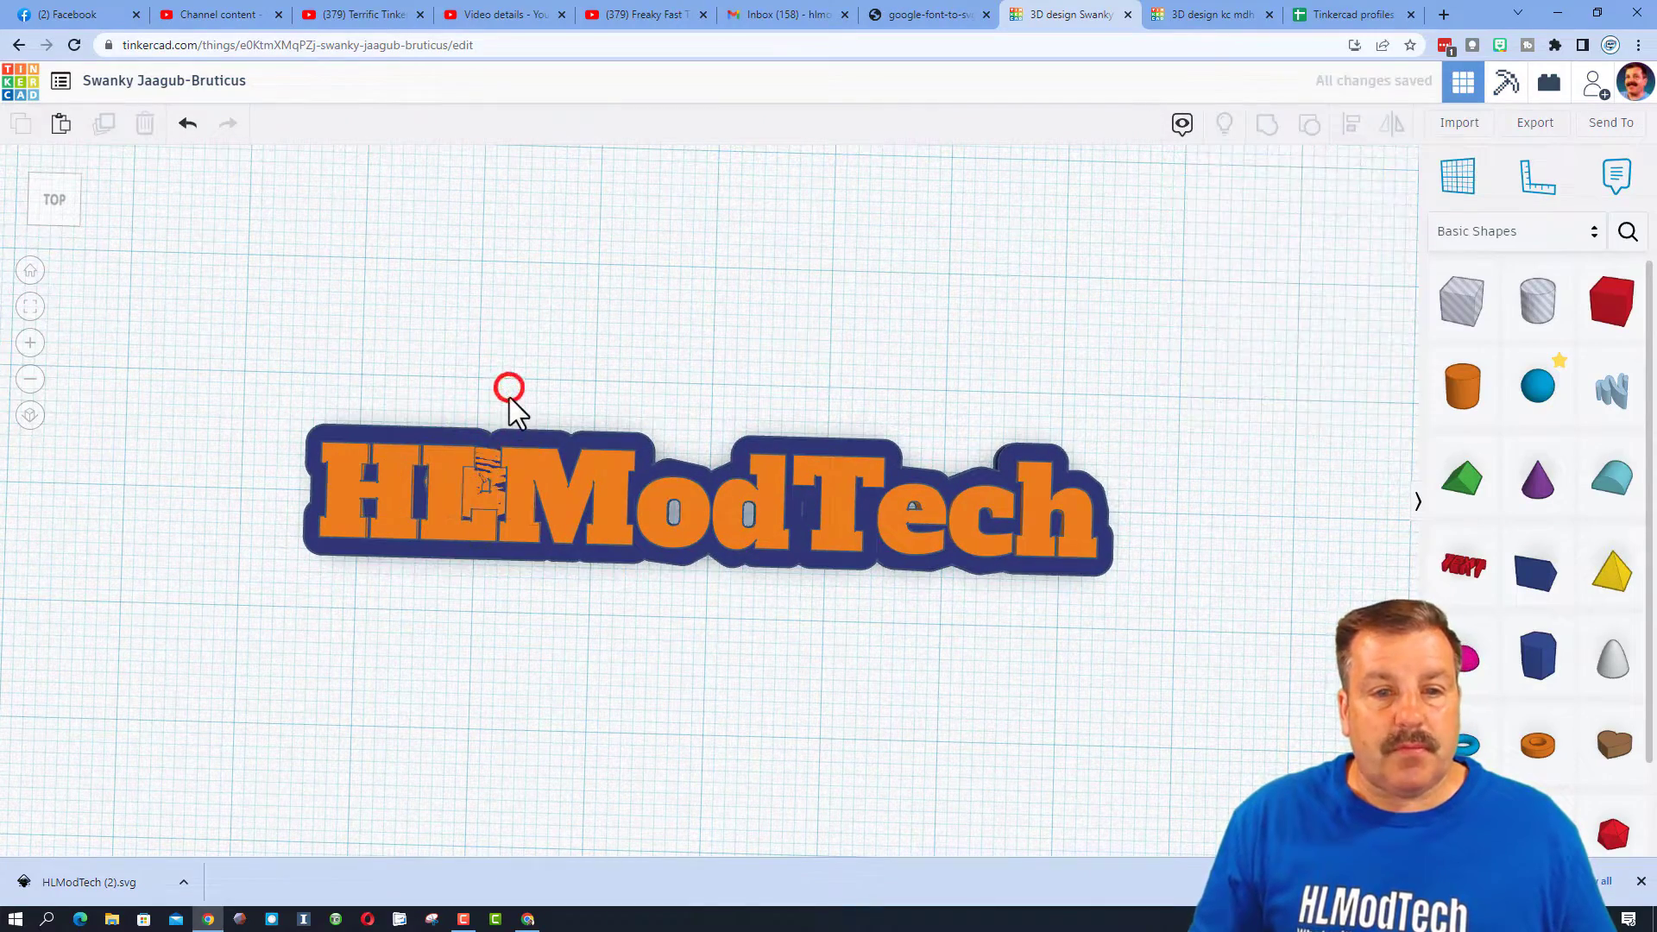
{"action": "left_click_drag", "start_coordinate": [486, 407], "coordinate": [486, 470]}
{"action": "left_click", "coordinate": [1266, 125]}
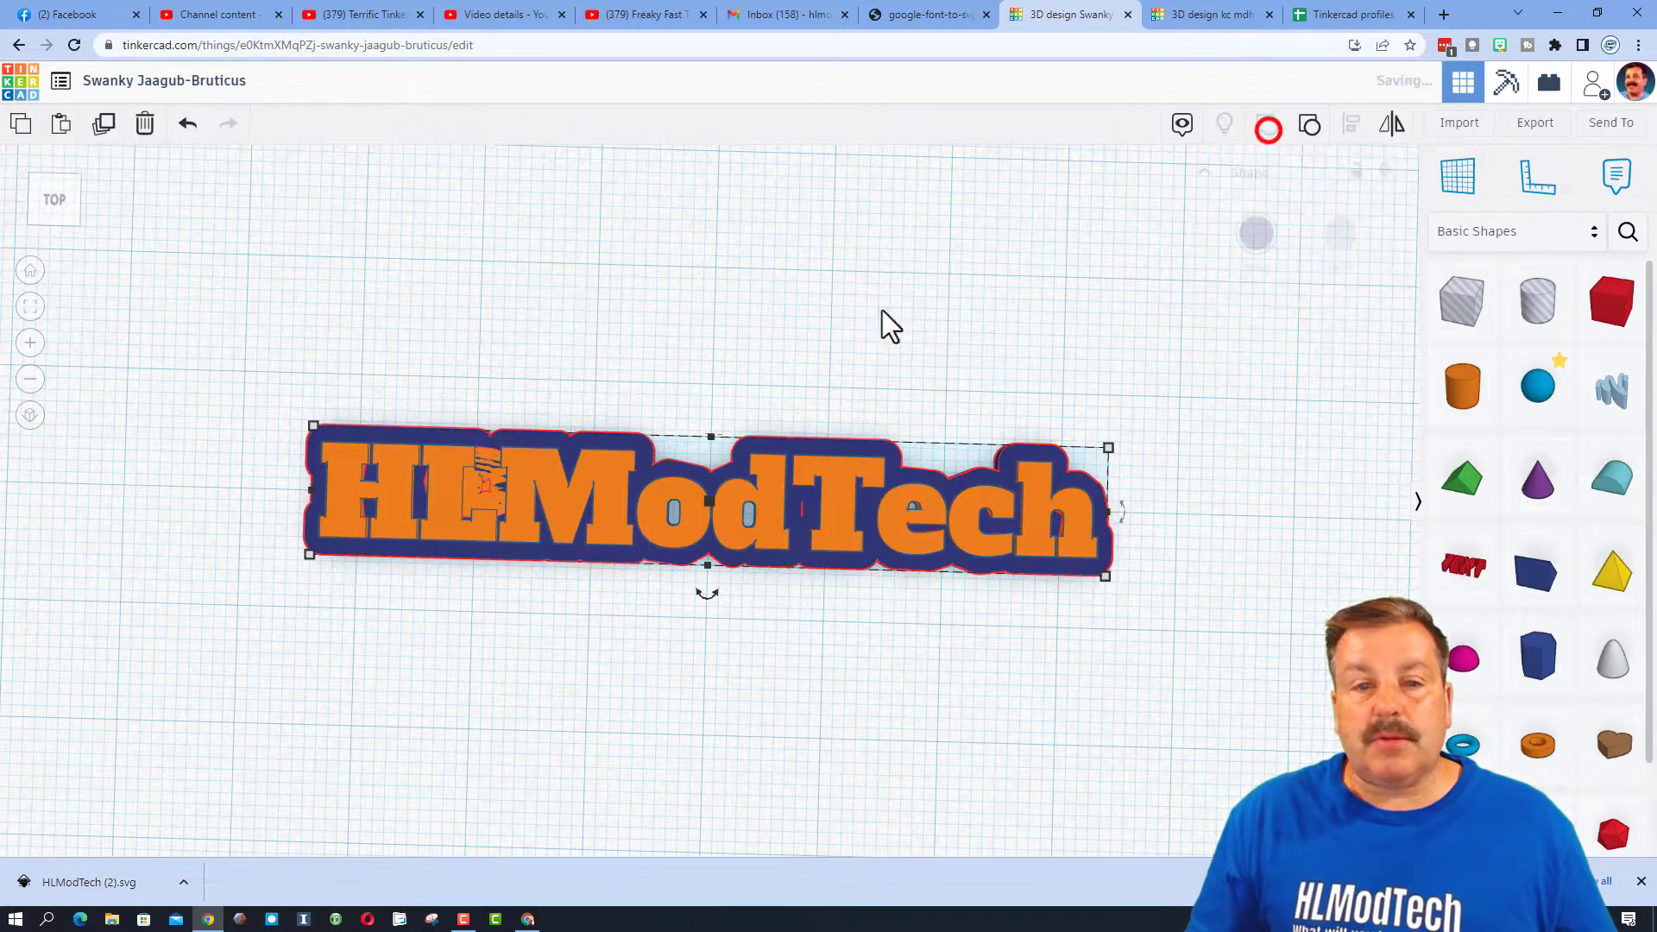
{"action": "mouse_move", "coordinate": [558, 351]}
{"action": "right_mouse_down"}
{"action": "mouse_move", "coordinate": [565, 289]}
{"action": "mouse_move", "coordinate": [570, 328]}
{"action": "right_mouse_up"}
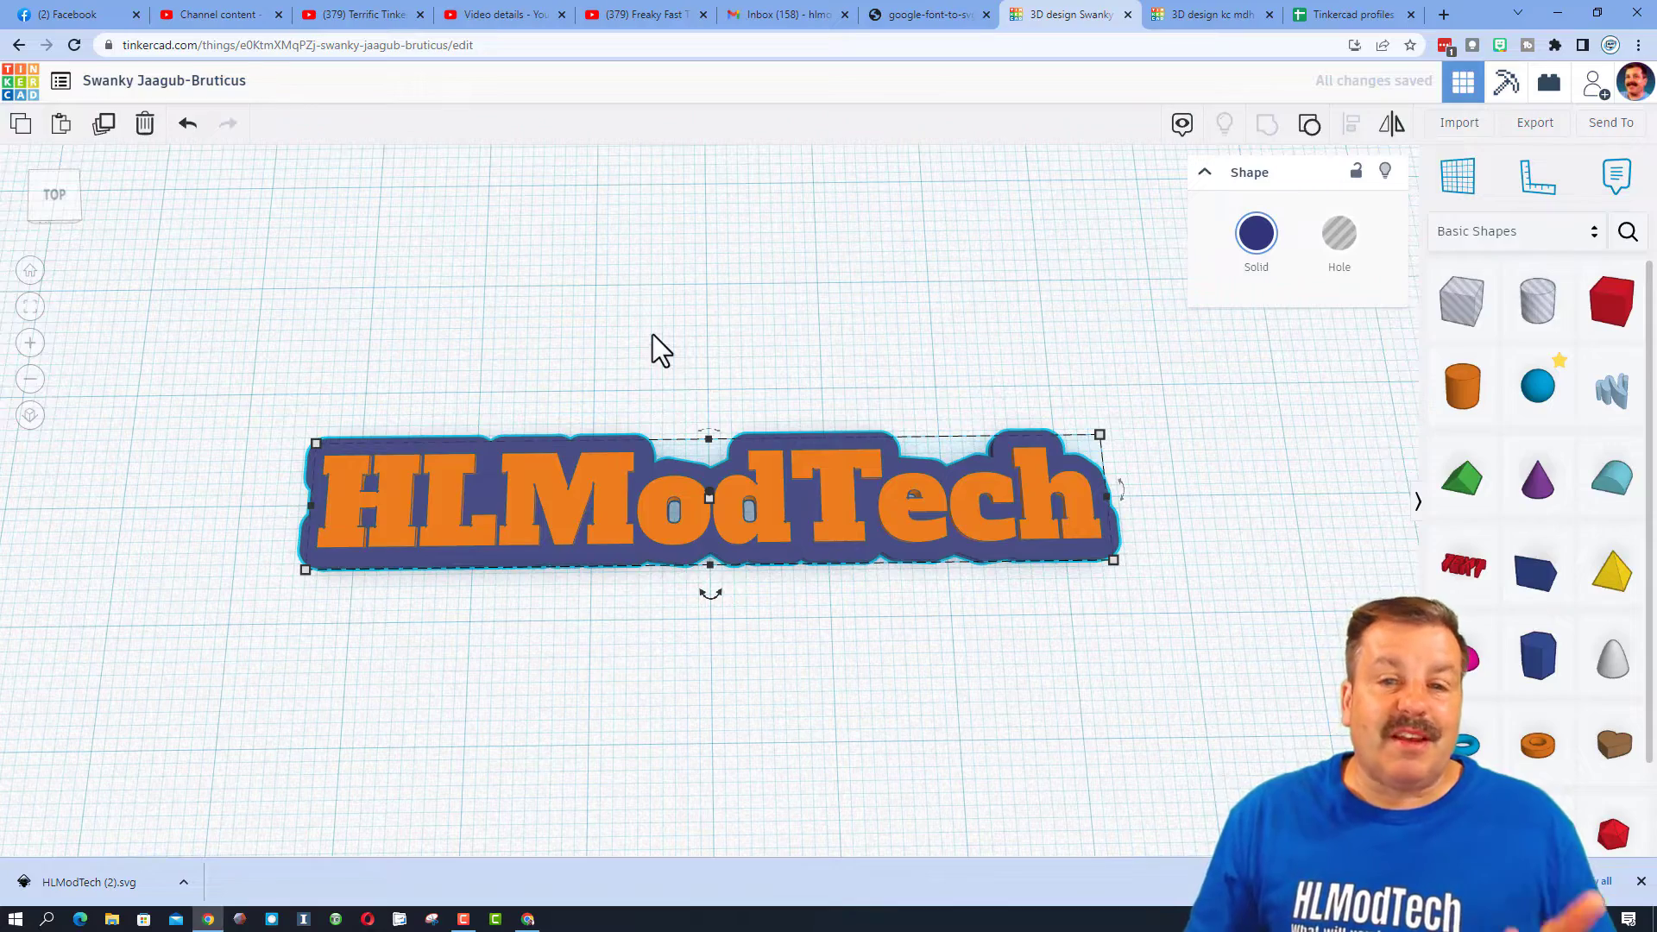
{"action": "right_click_drag", "start_coordinate": [726, 342], "coordinate": [775, 350]}
{"action": "left_click", "coordinate": [650, 442]}
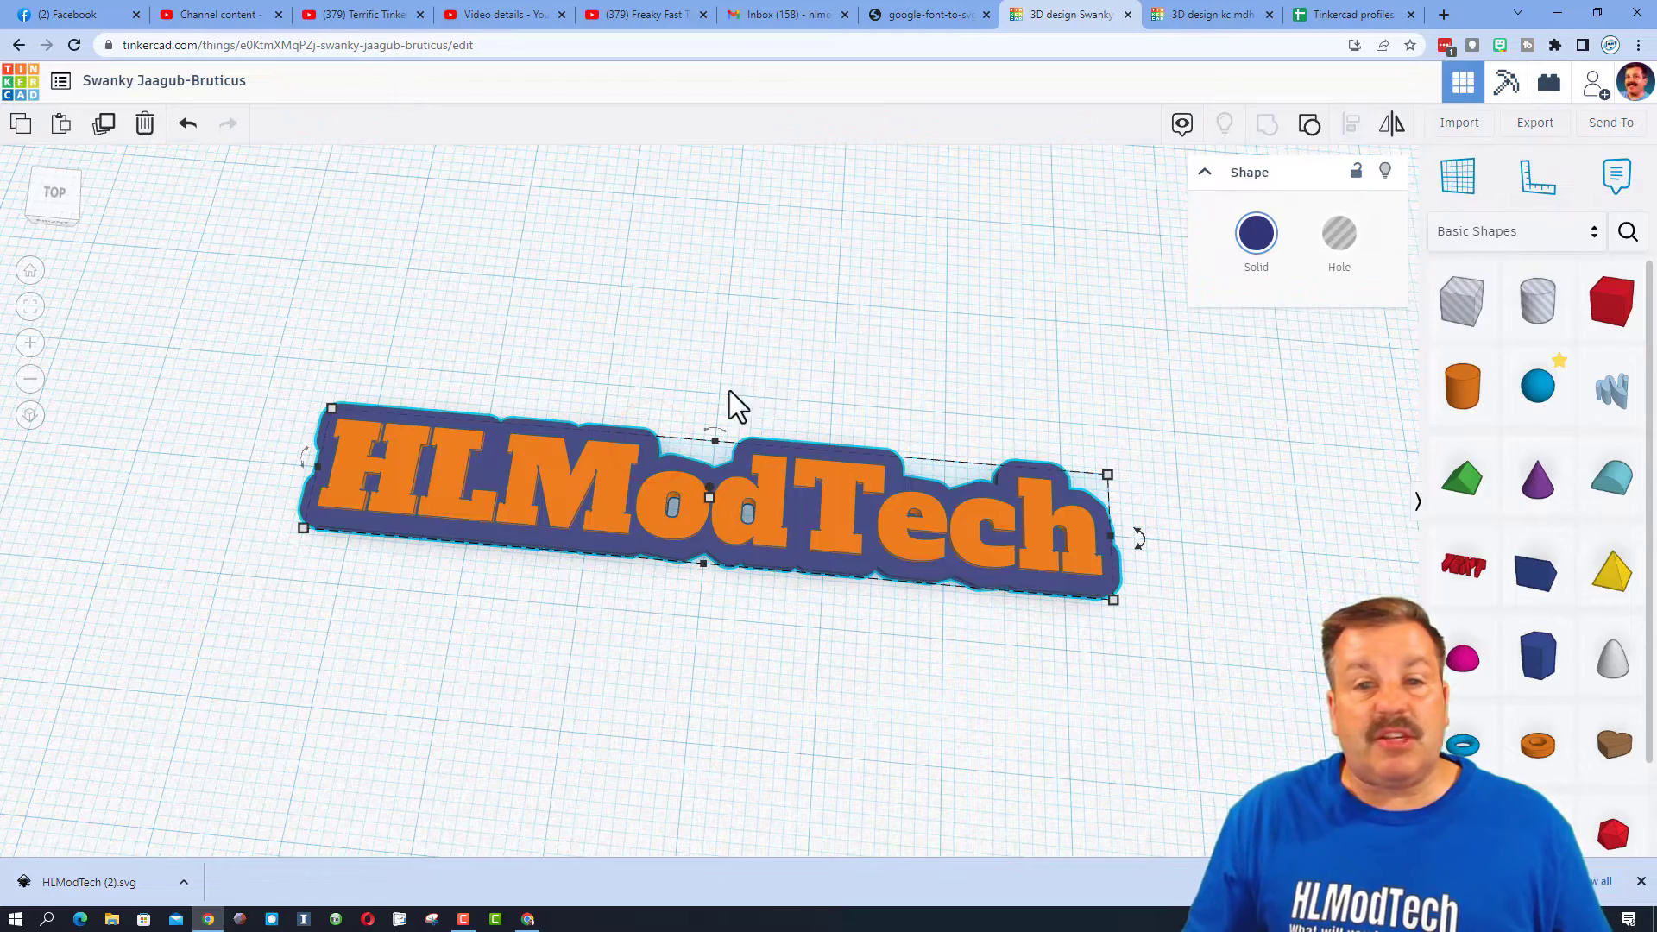
{"action": "right_click_drag", "start_coordinate": [717, 393], "coordinate": [733, 393]}
Ungroup the logo and set the navy outline base's corners to Flat.
{"action": "left_click", "coordinate": [1309, 124]}
{"action": "left_click", "coordinate": [922, 289]}
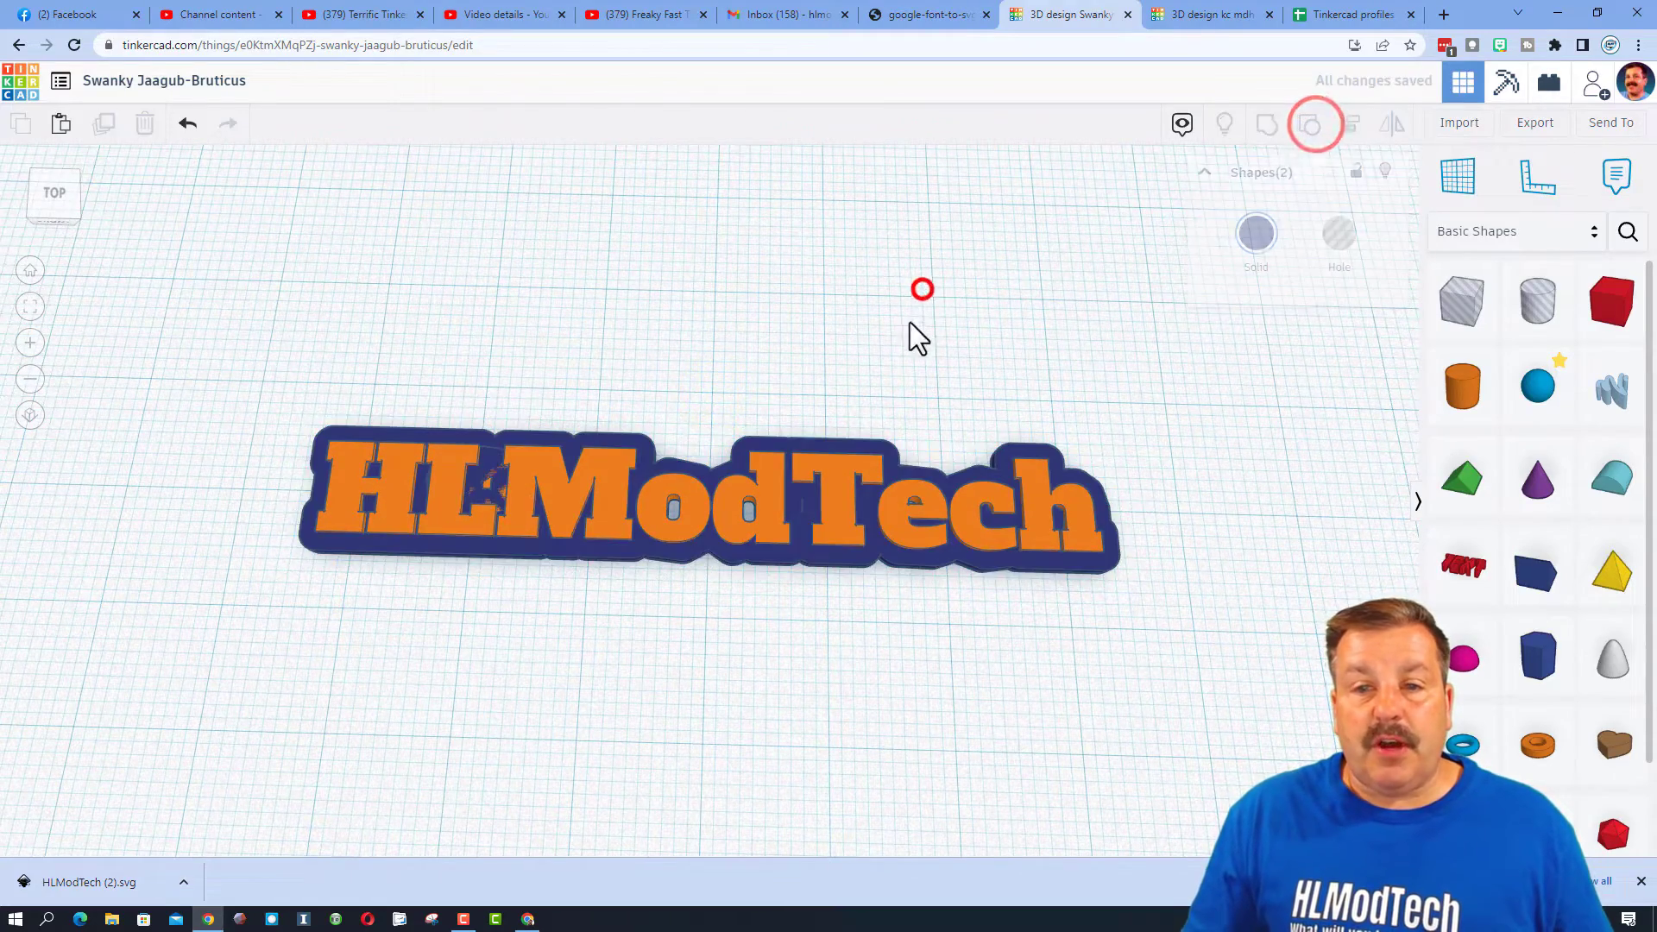
{"action": "left_click", "coordinate": [789, 438]}
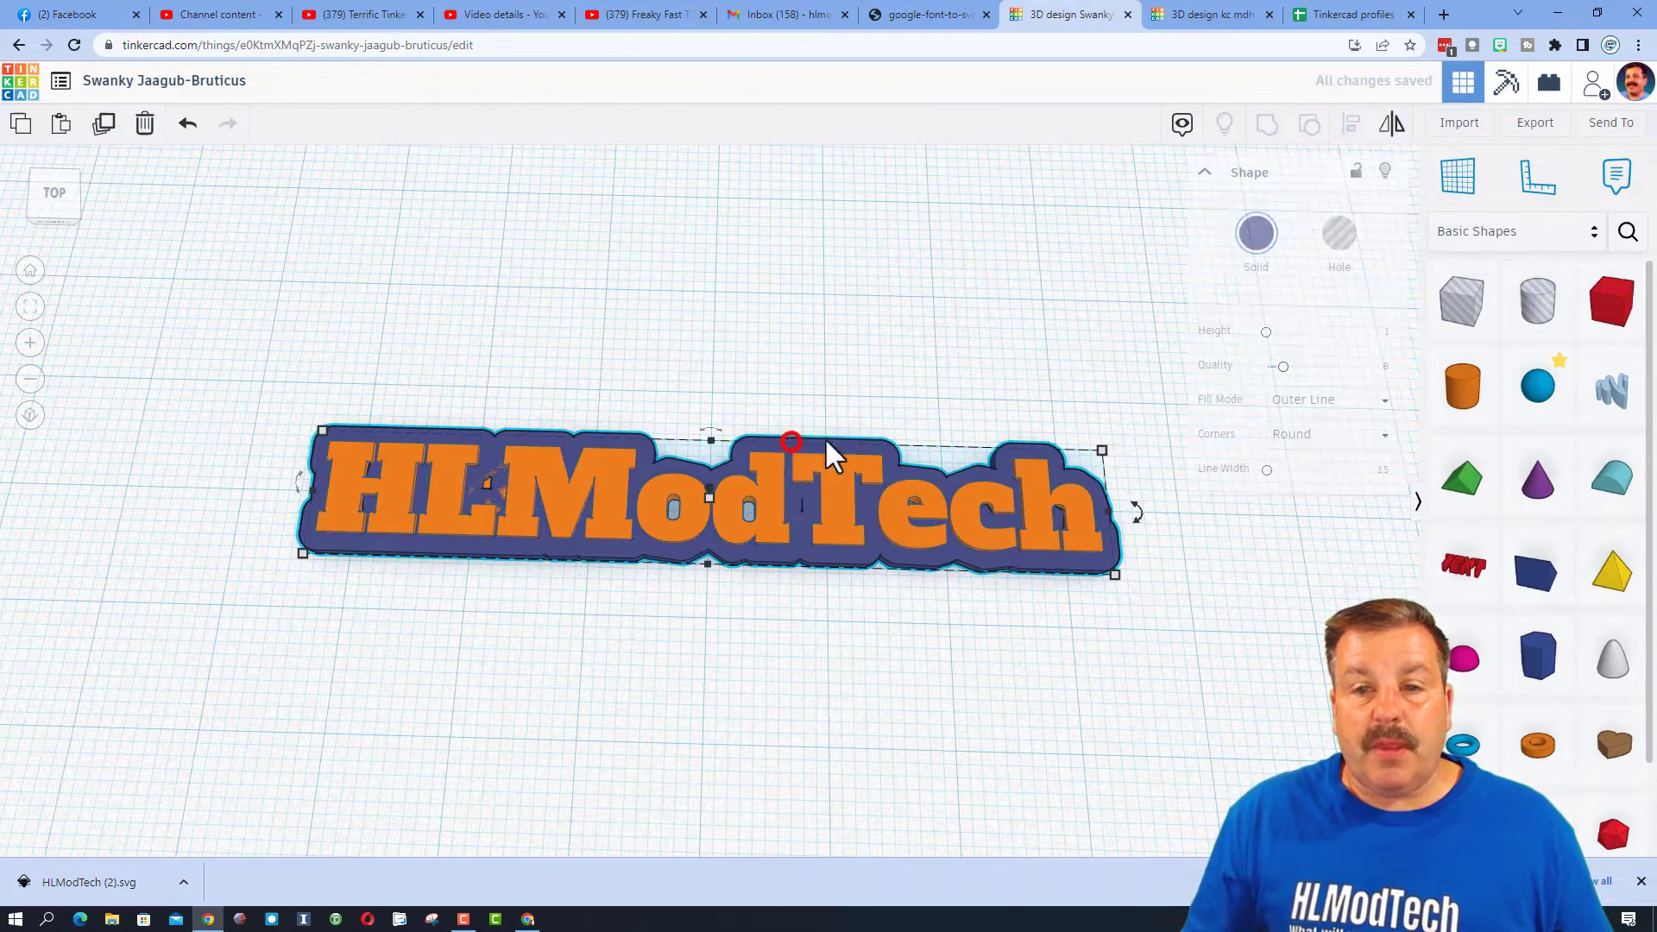
{"action": "left_click", "coordinate": [1298, 434]}
{"action": "left_click", "coordinate": [1284, 486]}
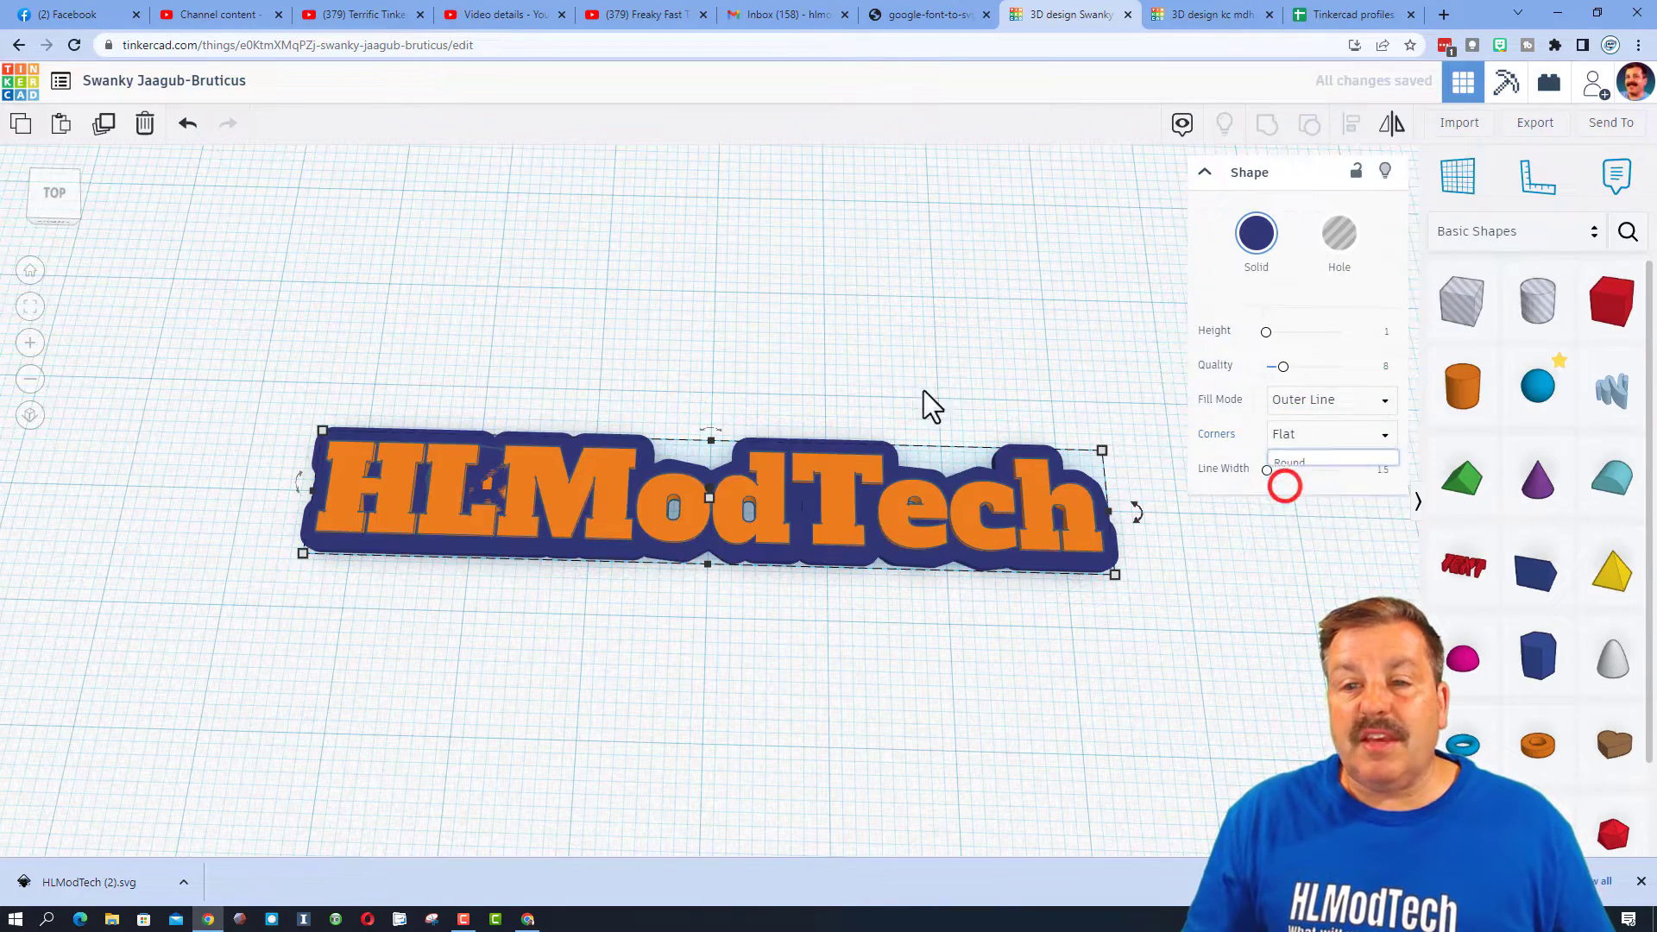
Drop a Basic Shapes cylinder onto the workplane above the HLModTech logo.
{"action": "scroll", "coordinate": [621, 364], "scroll_direction": "up", "scroll_amount": 2}
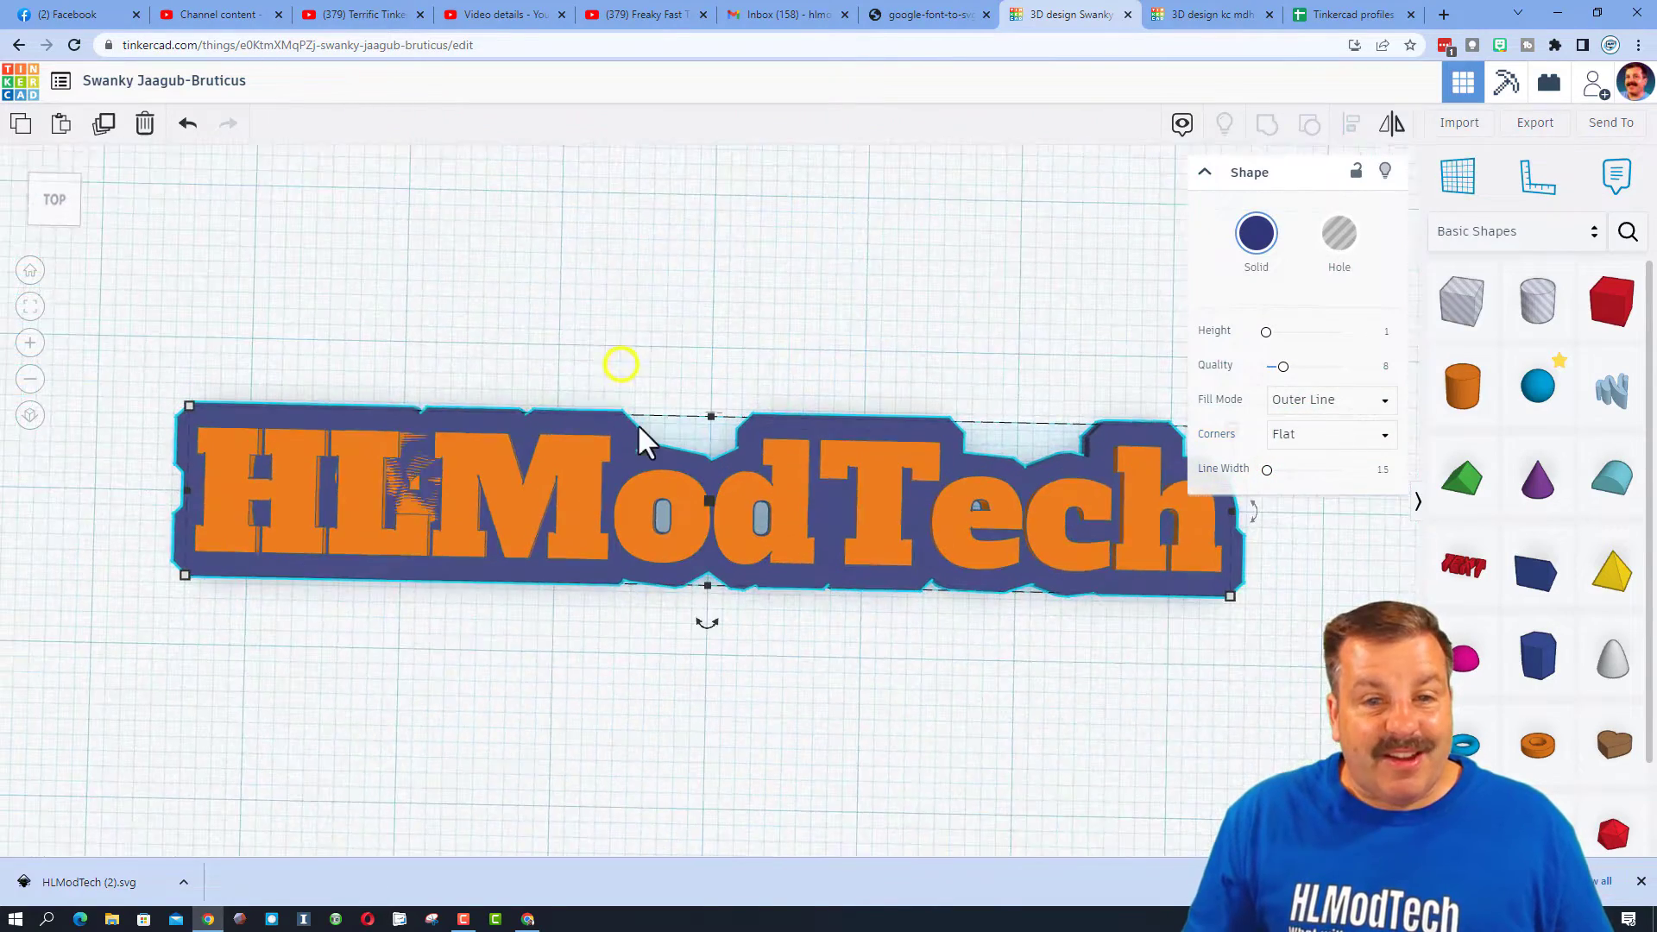
{"action": "right_click_drag", "start_coordinate": [637, 407], "coordinate": [654, 333]}
{"action": "scroll", "coordinate": [654, 333], "scroll_direction": "down", "scroll_amount": 2}
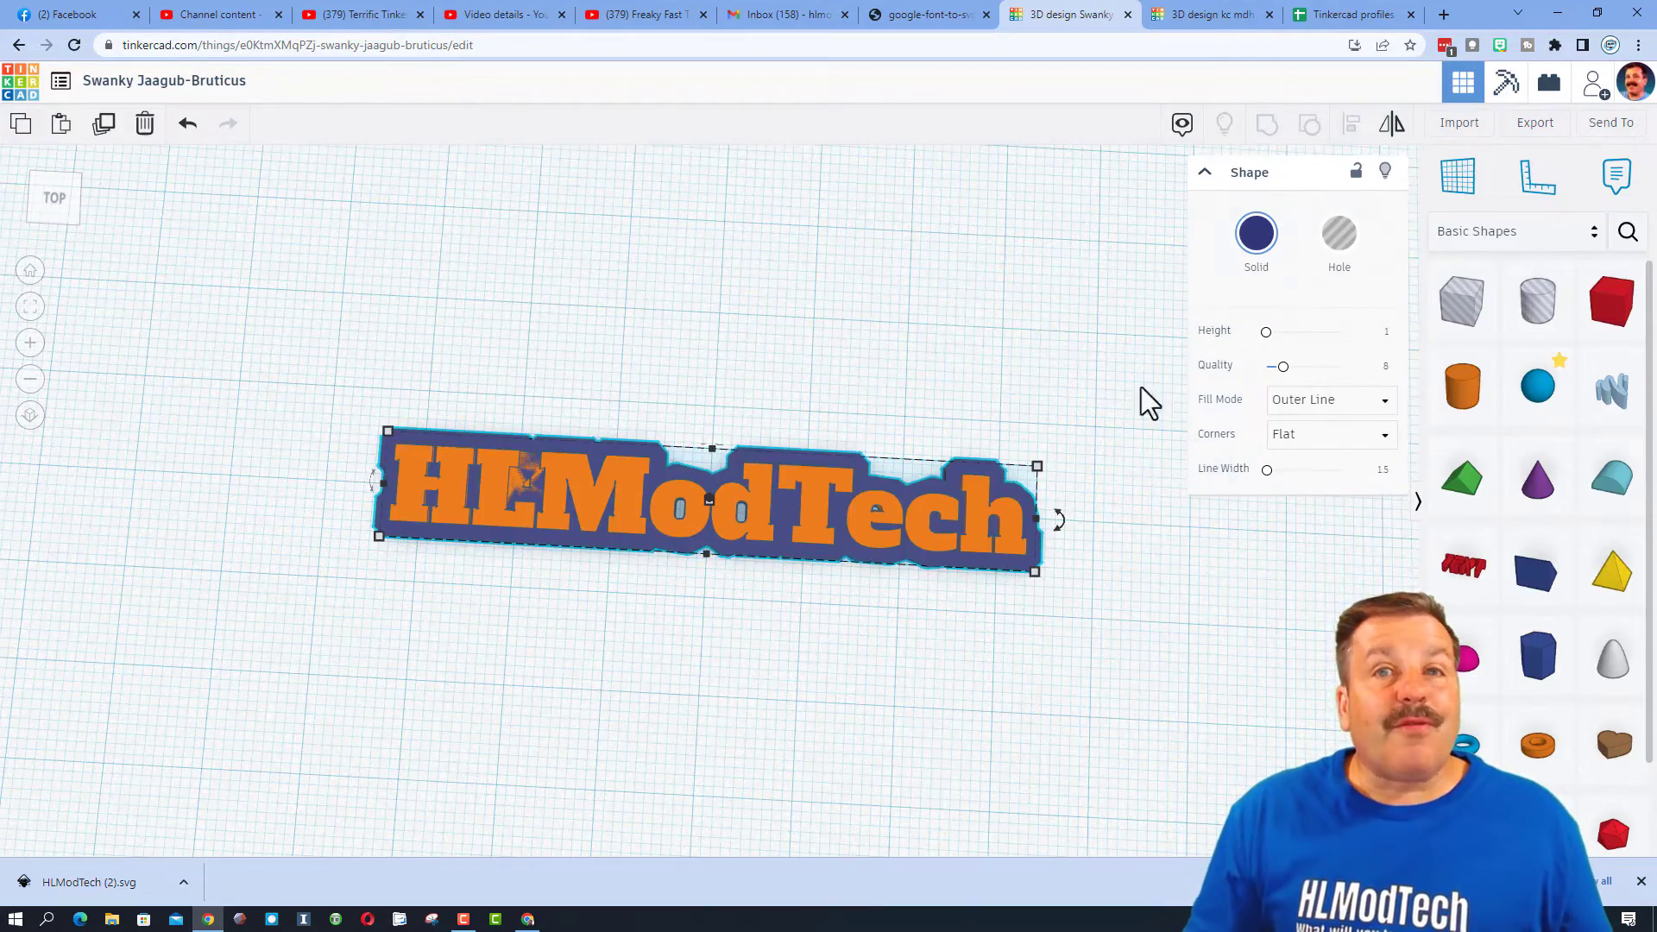
{"action": "left_click_drag", "start_coordinate": [1462, 384], "coordinate": [585, 353]}
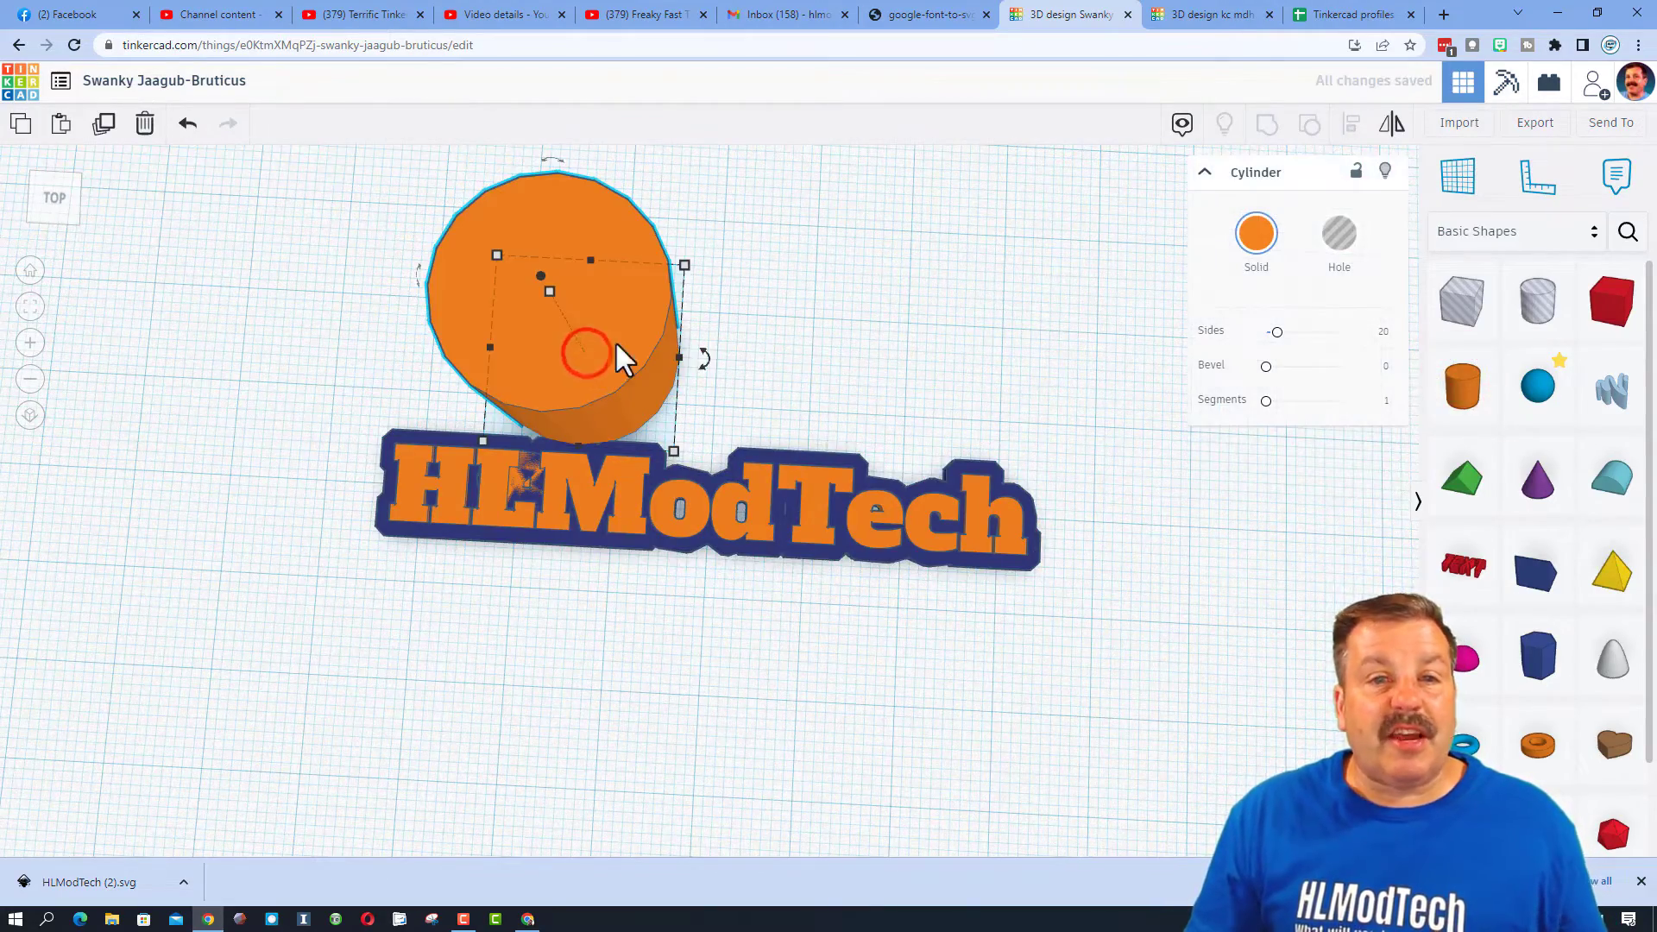
Make the cylinder a 64-sided 7 x 7 disc, 1 high, at the logo's left end.
{"action": "left_click_drag", "start_coordinate": [1276, 332], "coordinate": [1369, 334]}
{"action": "left_click_drag", "start_coordinate": [684, 265], "coordinate": [359, 491]}
{"action": "right_click_drag", "start_coordinate": [402, 499], "coordinate": [329, 489]}
{"action": "key", "text": "ctrl+z"}
{"action": "type", "text": "1"}
{"action": "key", "text": "Return"}
{"action": "right_click_drag", "start_coordinate": [439, 447], "coordinate": [357, 566]}
{"action": "left_click_drag", "start_coordinate": [350, 578], "coordinate": [347, 587]}
{"action": "left_click", "coordinate": [834, 363]}
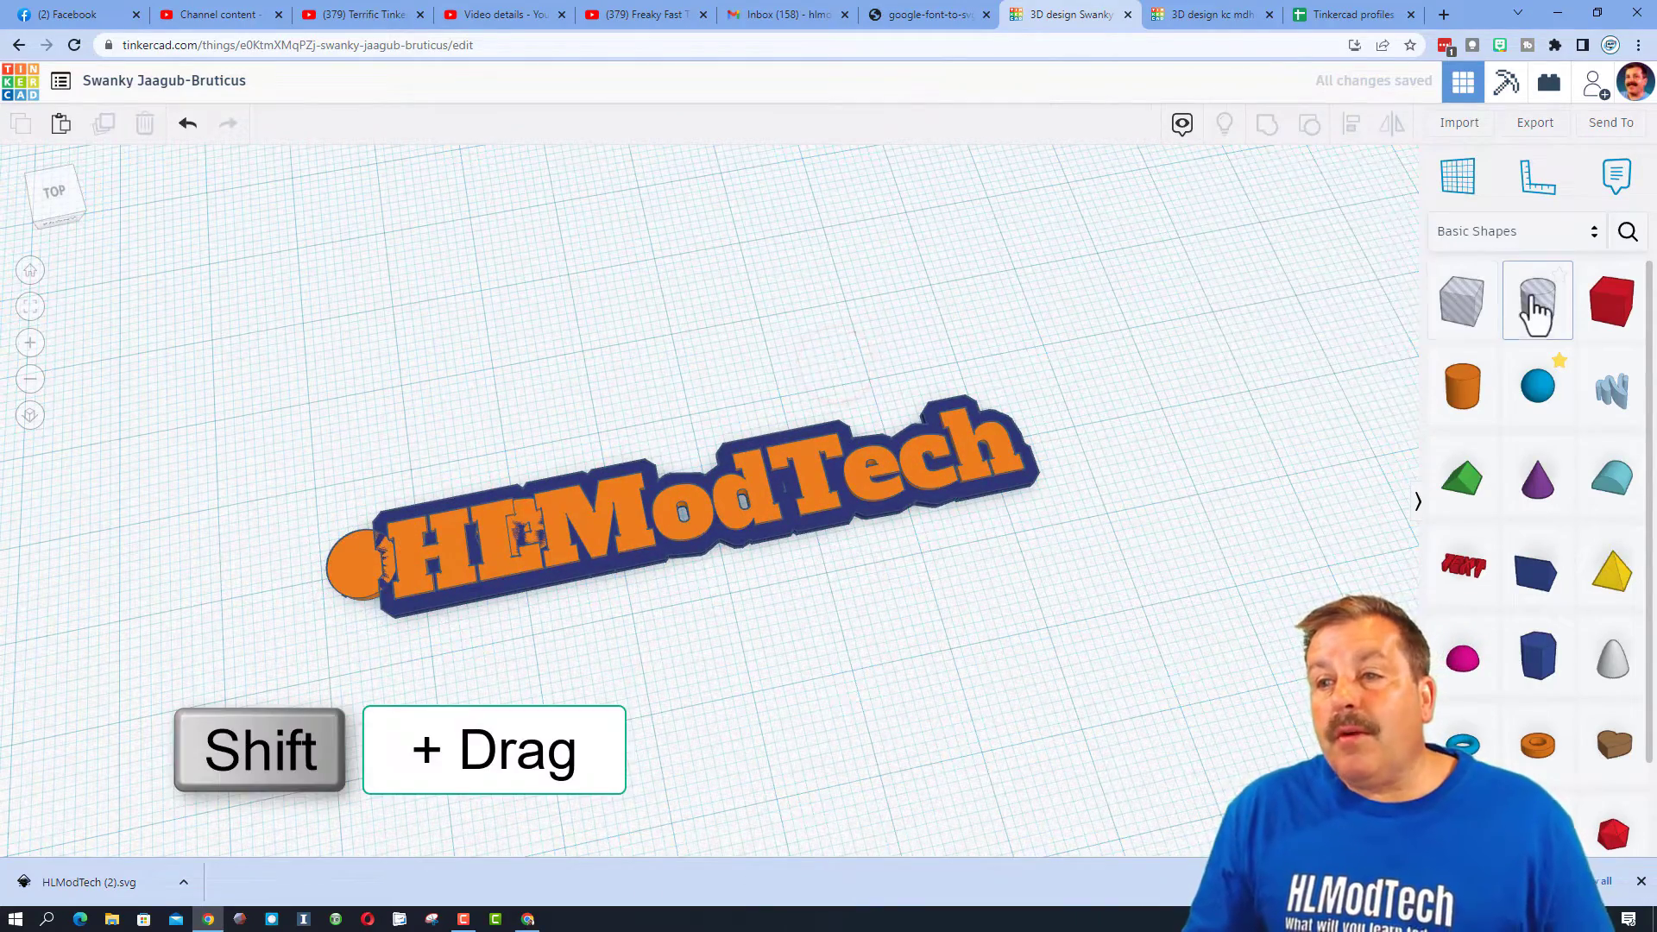
Add a 64-sided hole cylinder sized 5 x 5 above the text.
{"action": "left_click_drag", "start_coordinate": [1535, 309], "coordinate": [557, 327]}
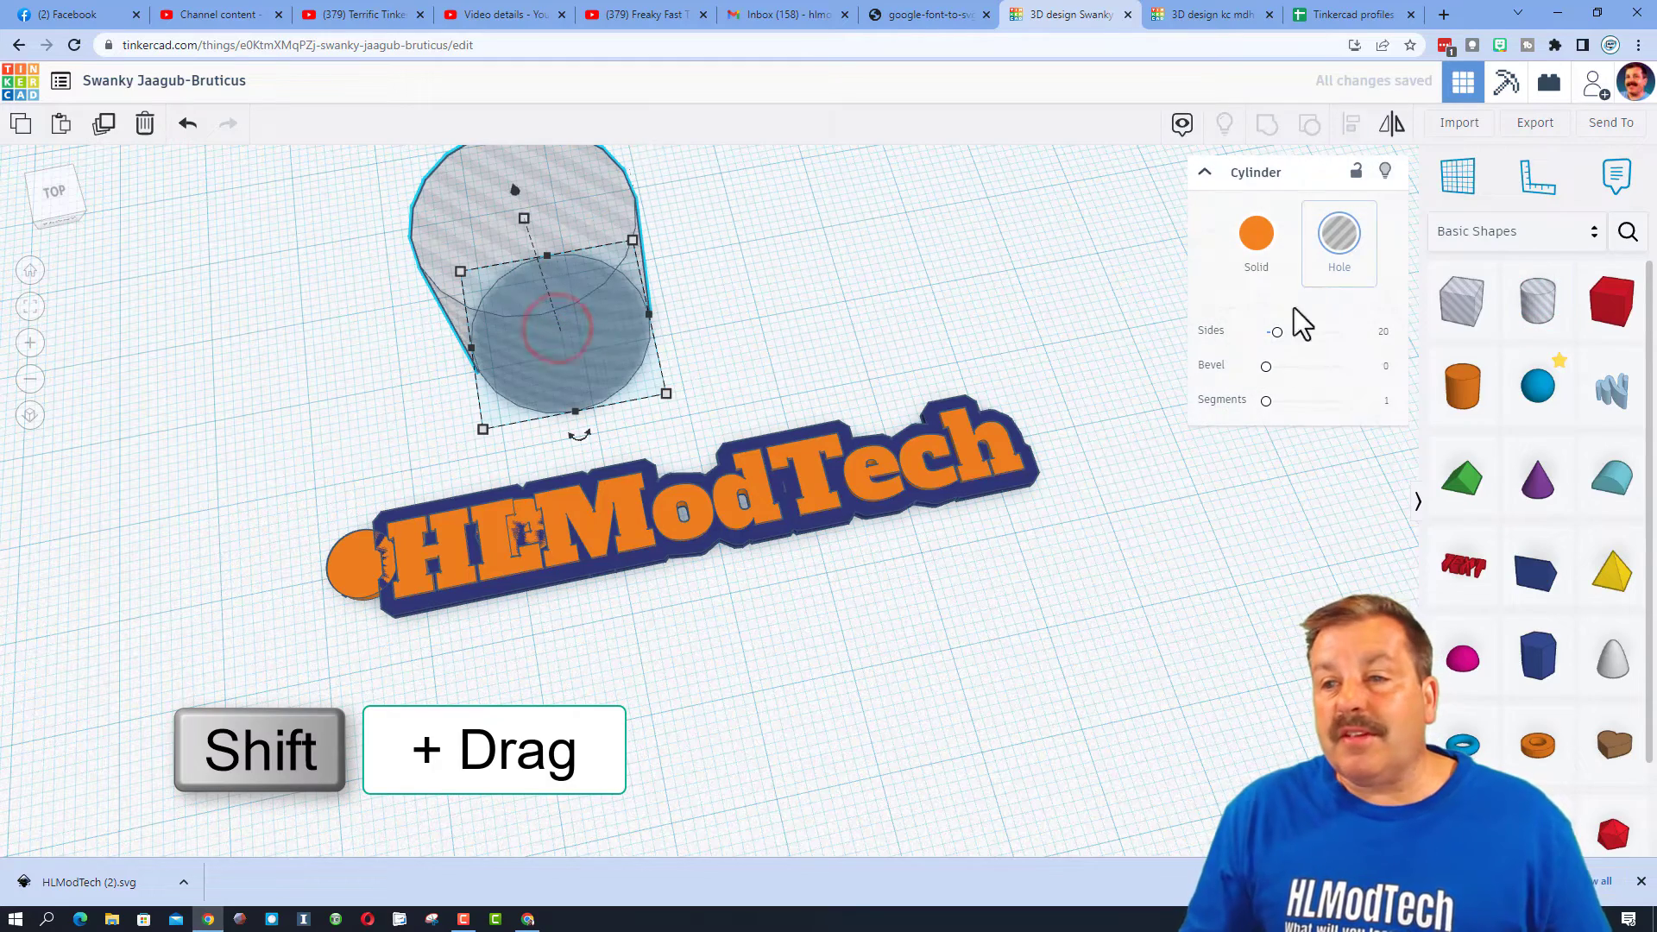
{"action": "left_click_drag", "start_coordinate": [1276, 331], "coordinate": [1336, 331]}
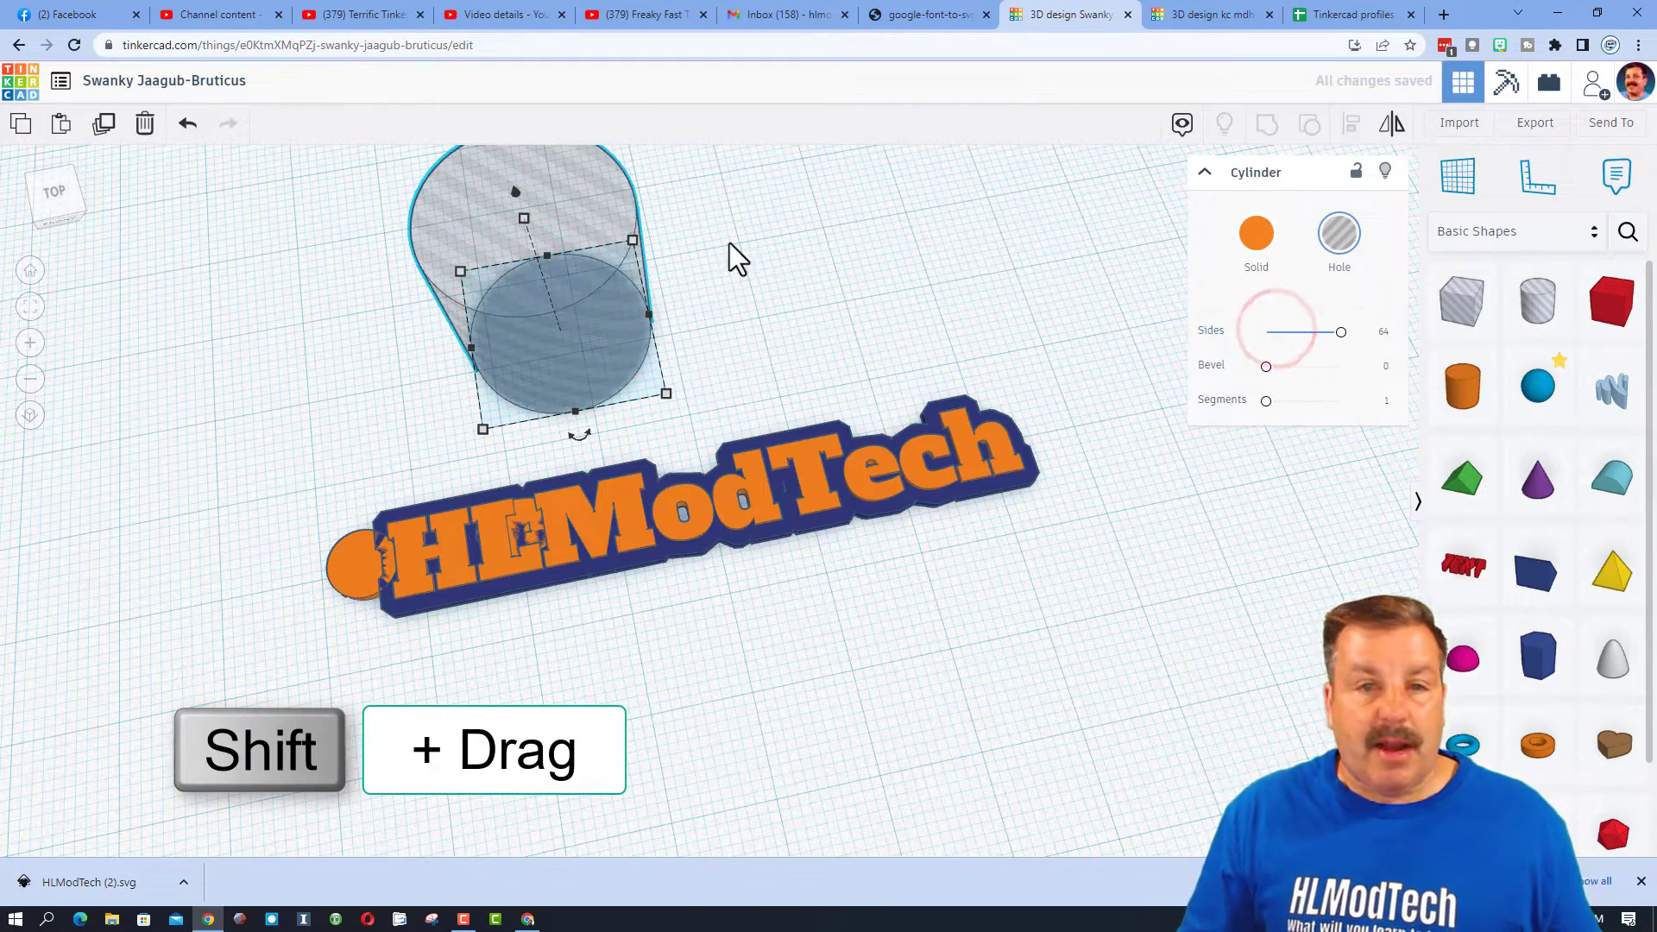
{"action": "left_click_drag", "start_coordinate": [631, 241], "coordinate": [578, 344], "text": "shift"}
{"action": "left_click", "coordinate": [674, 345]}
{"action": "type", "text": "5"}
{"action": "key", "text": "Return"}
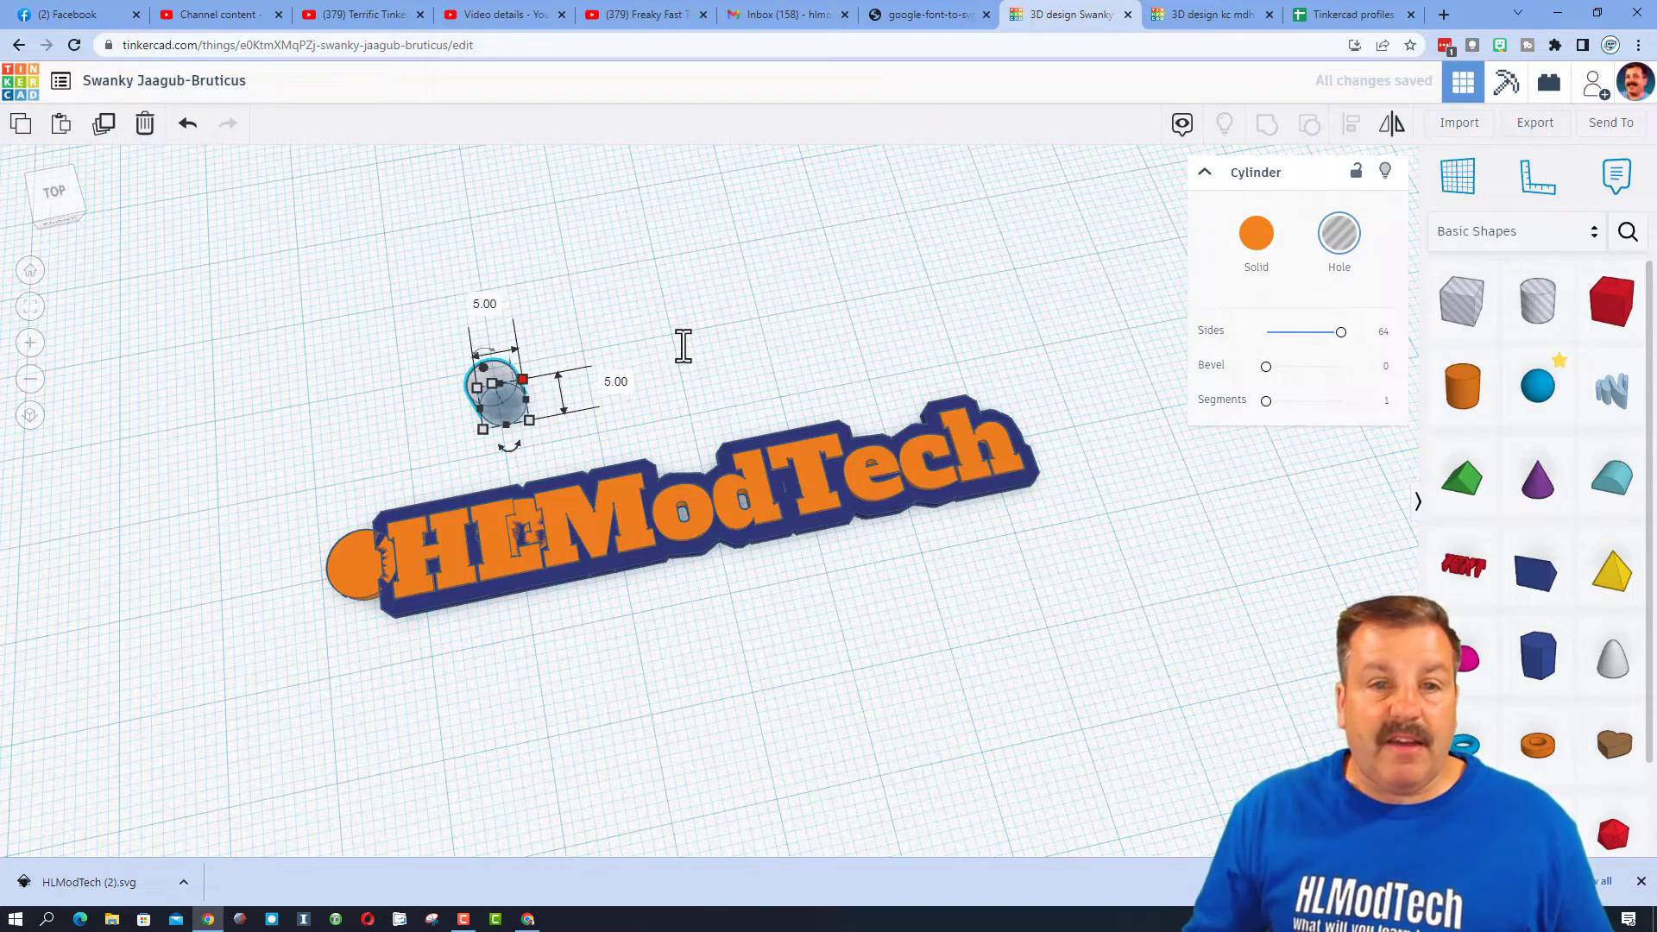
{"action": "left_click", "coordinate": [603, 271]}
{"action": "right_click_drag", "start_coordinate": [603, 270], "coordinate": [614, 329]}
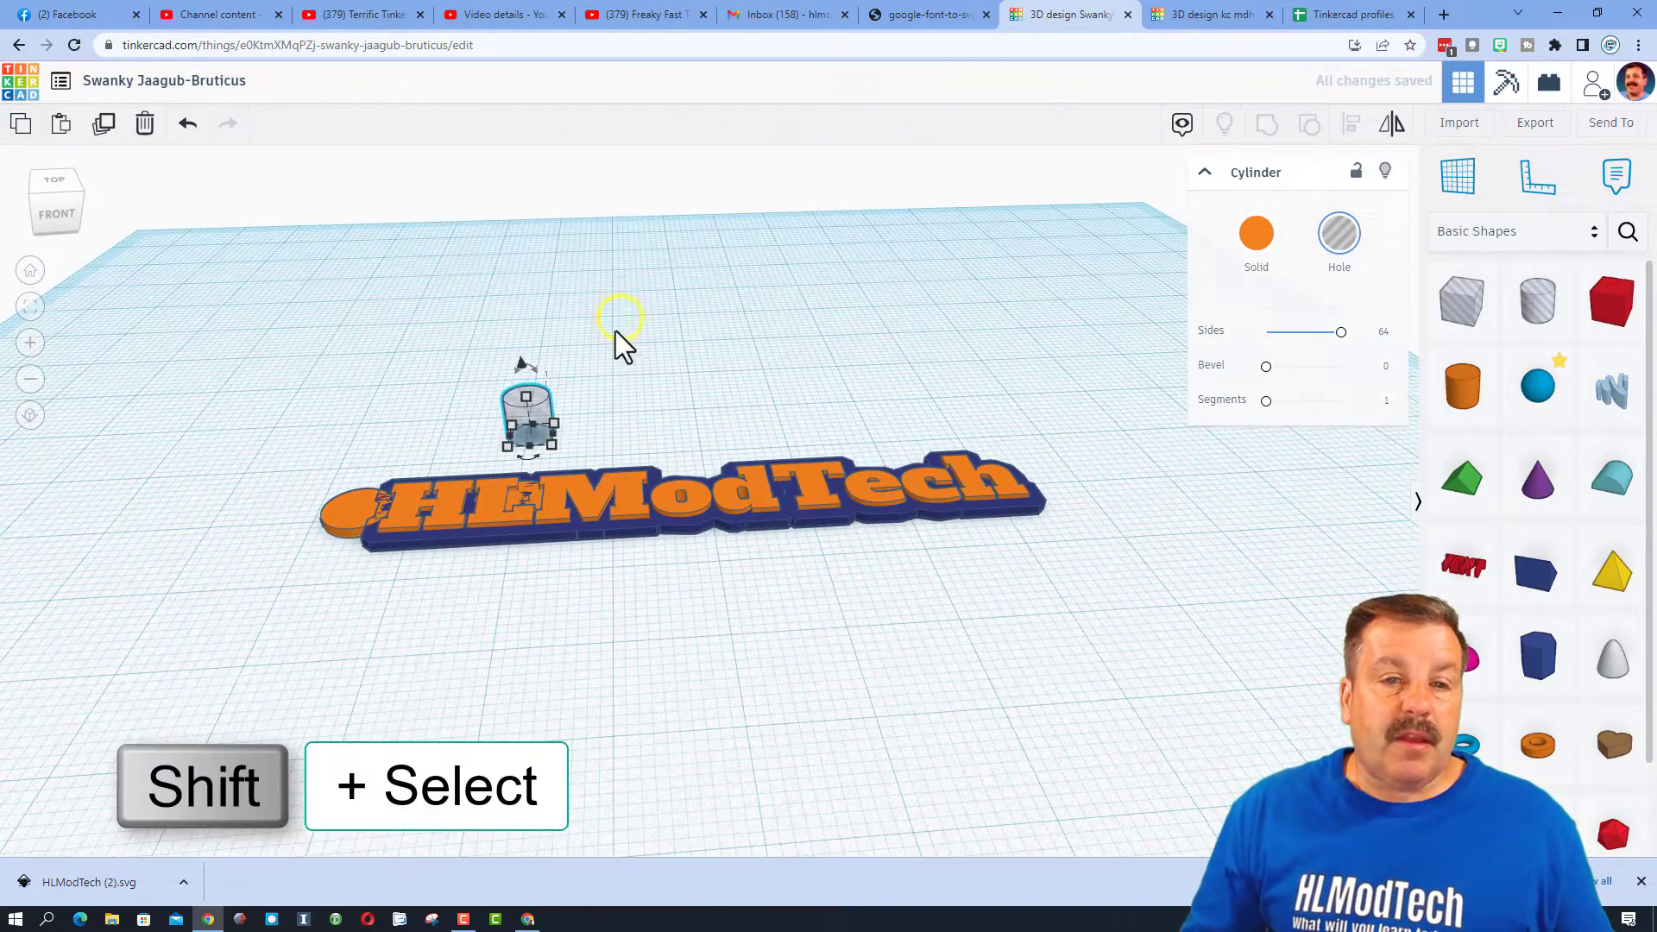
Centre the hole on the orange disc in both directions and group them into a ring.
{"action": "left_click", "coordinate": [531, 406]}
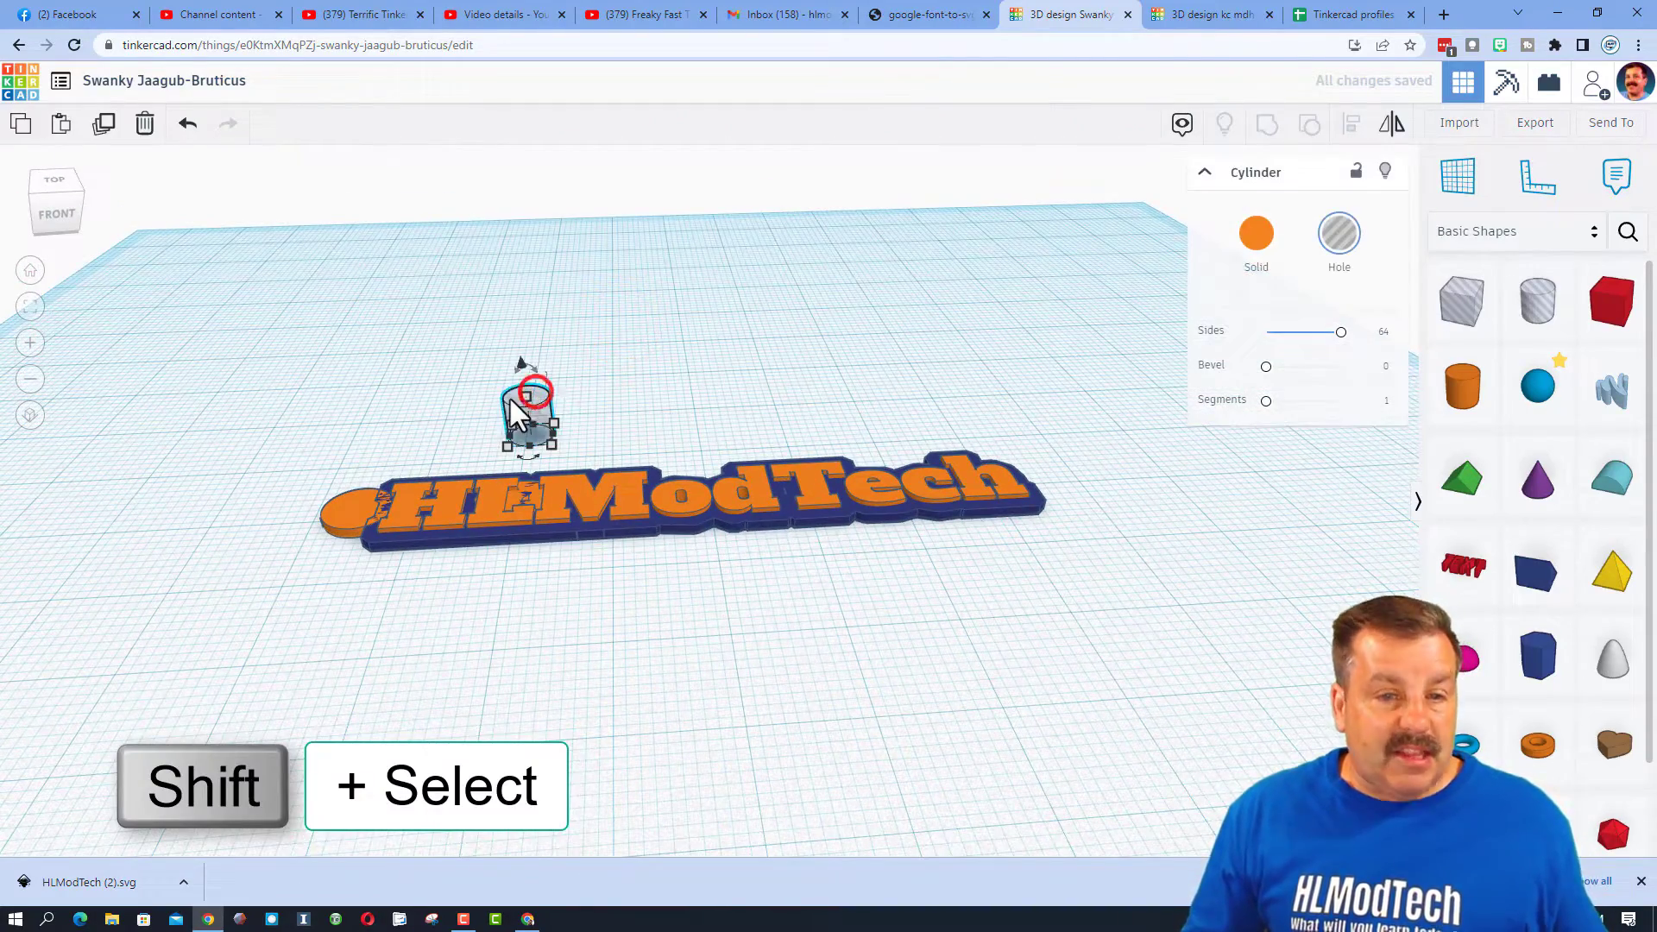
{"action": "left_click", "coordinate": [330, 520], "text": "shift"}
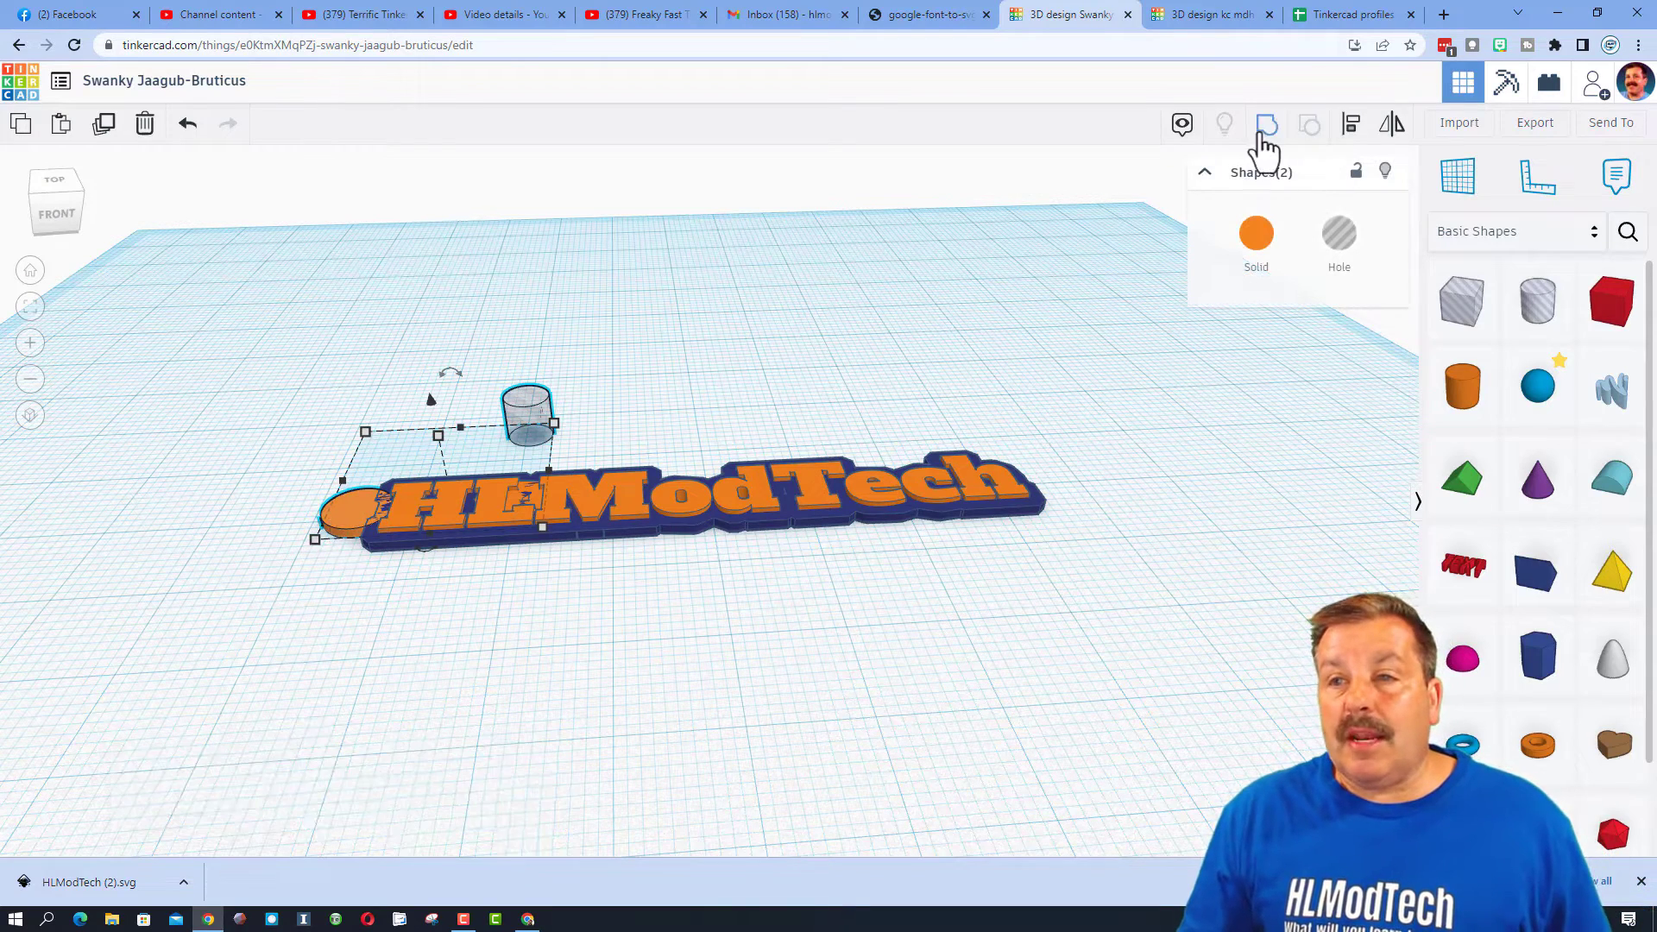
{"action": "left_click", "coordinate": [1350, 124]}
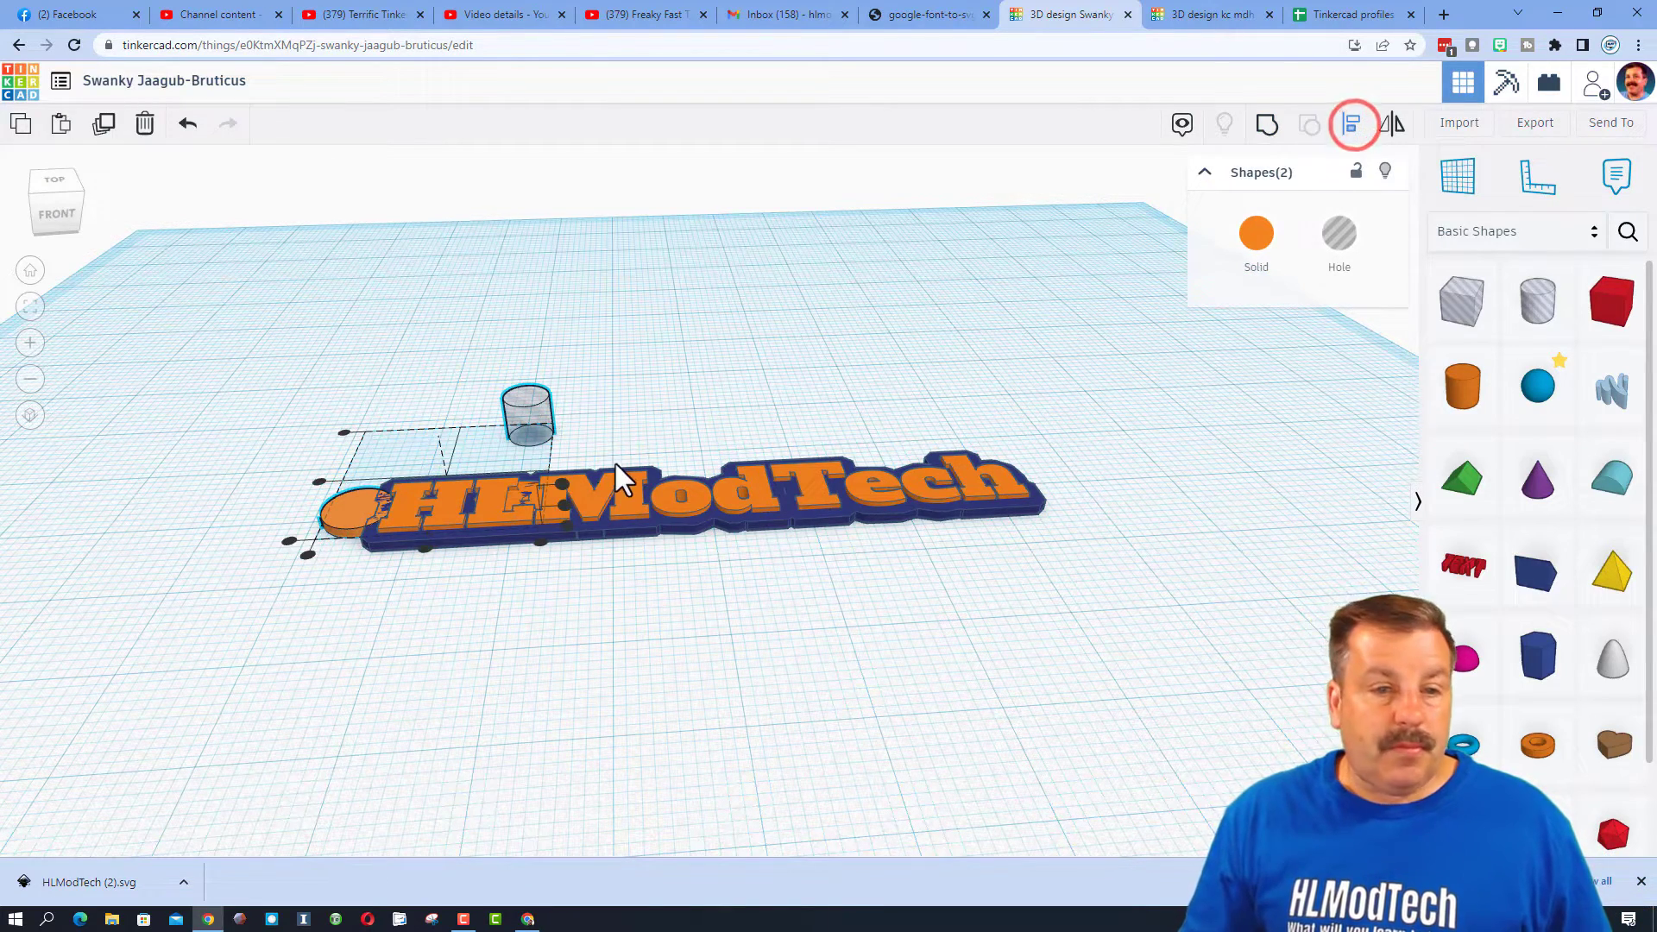
{"action": "left_click", "coordinate": [301, 520]}
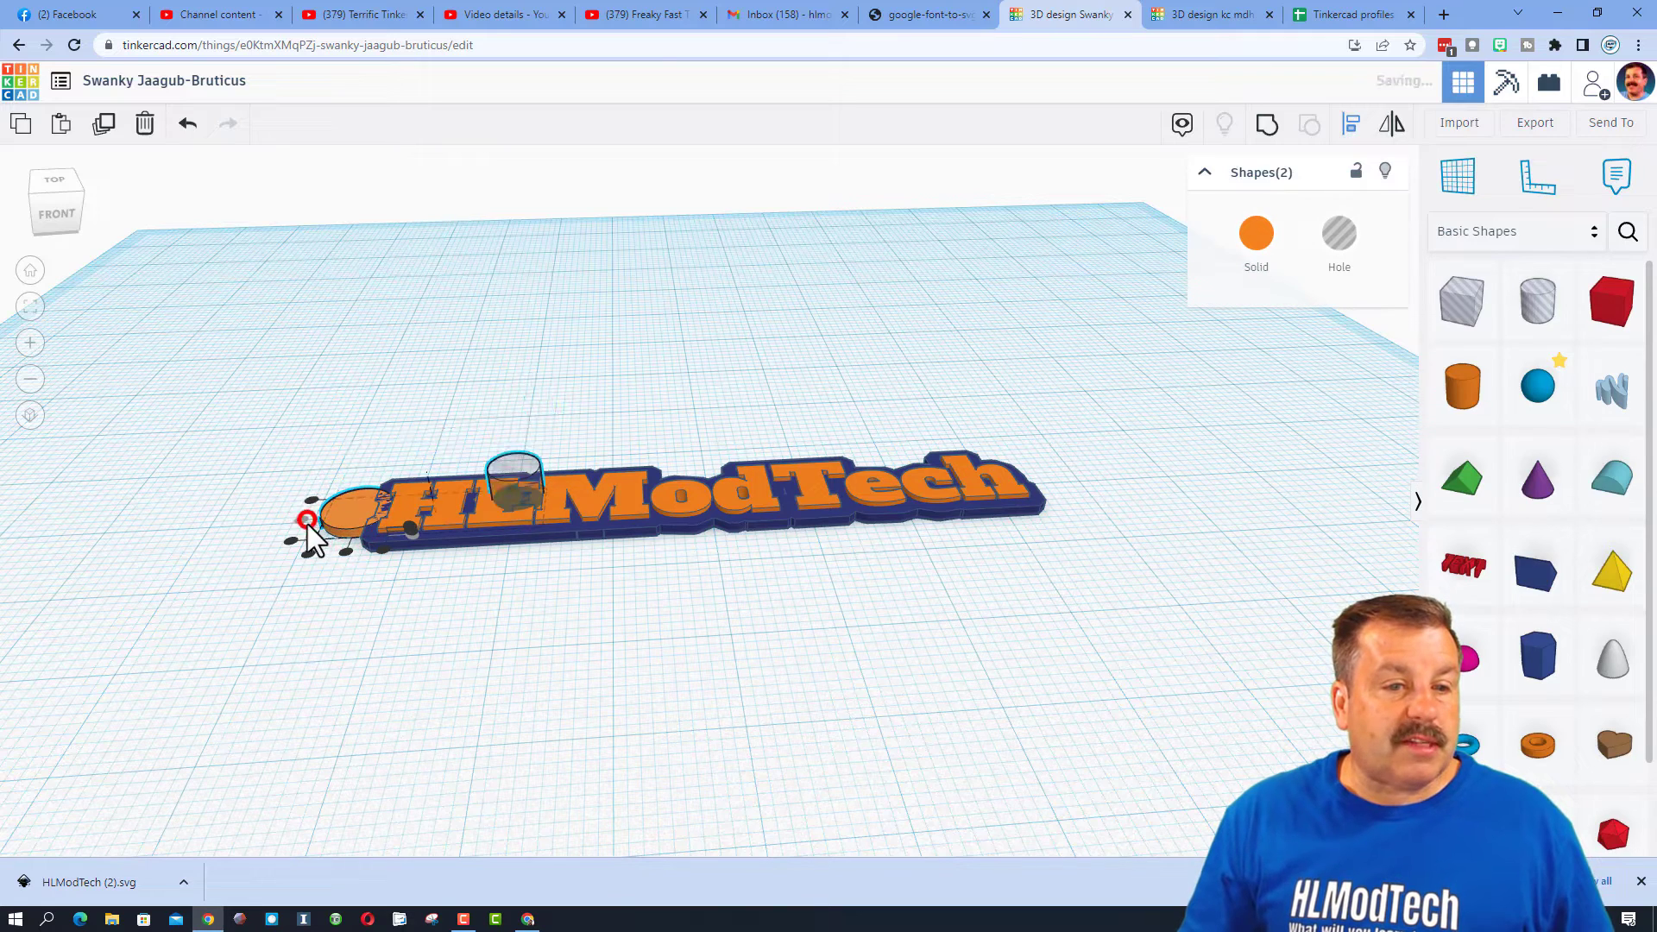
{"action": "left_click", "coordinate": [345, 553]}
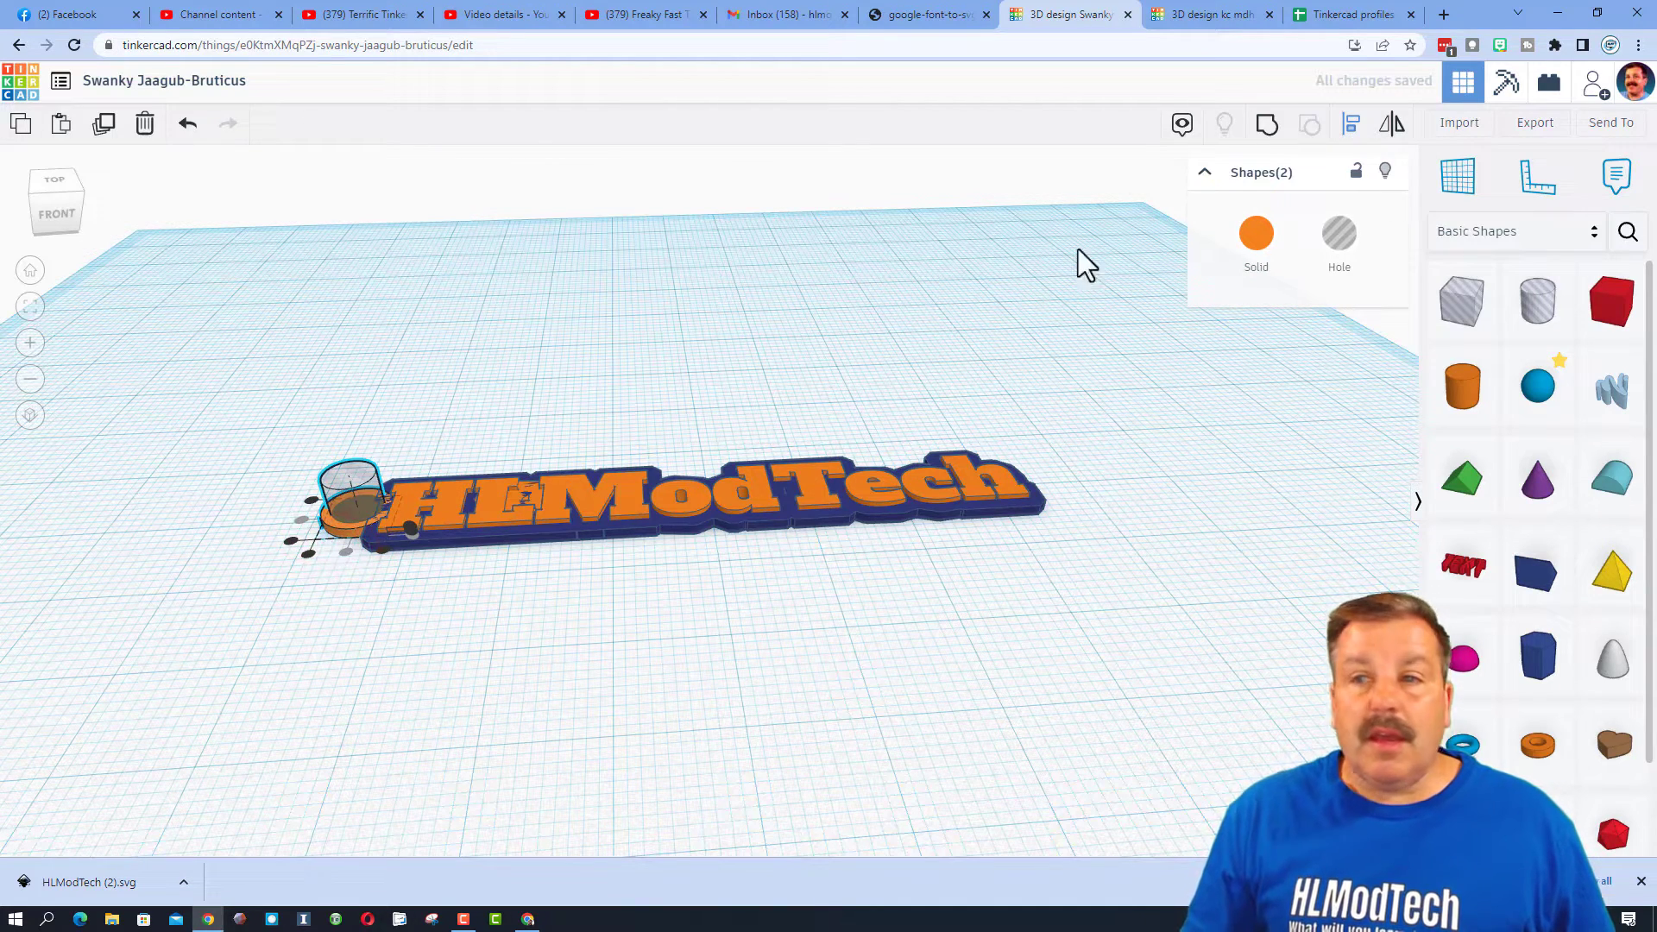
{"action": "left_click", "coordinate": [1265, 123]}
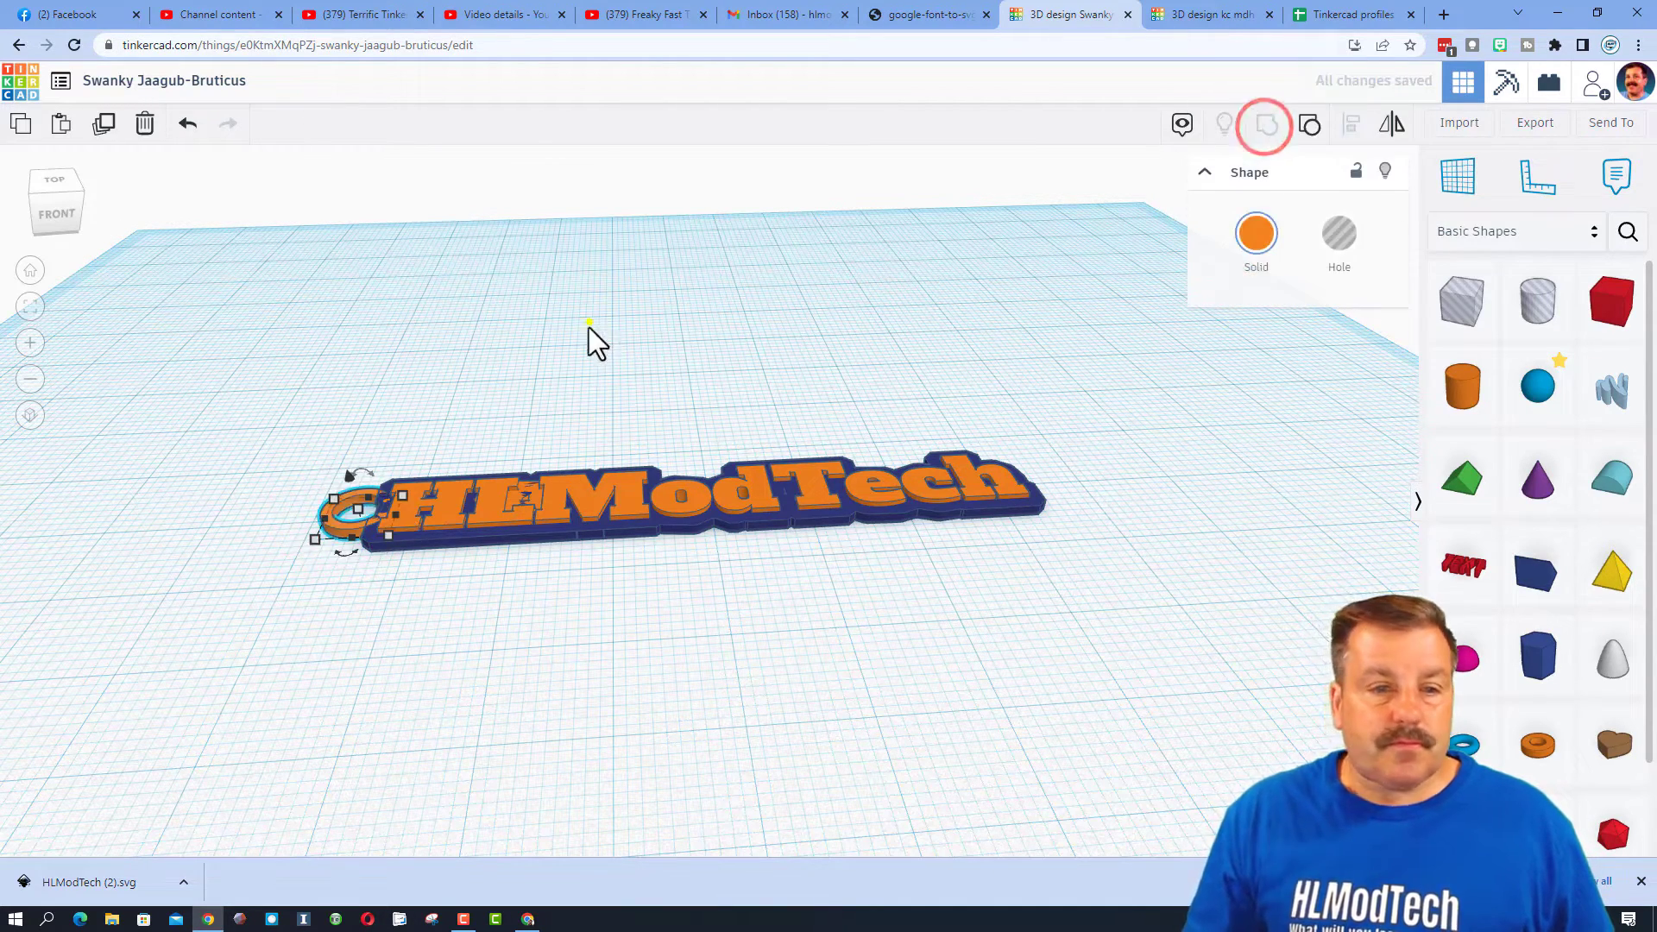
{"action": "right_click_drag", "start_coordinate": [587, 328], "coordinate": [345, 422]}
{"action": "left_click", "coordinate": [335, 405]}
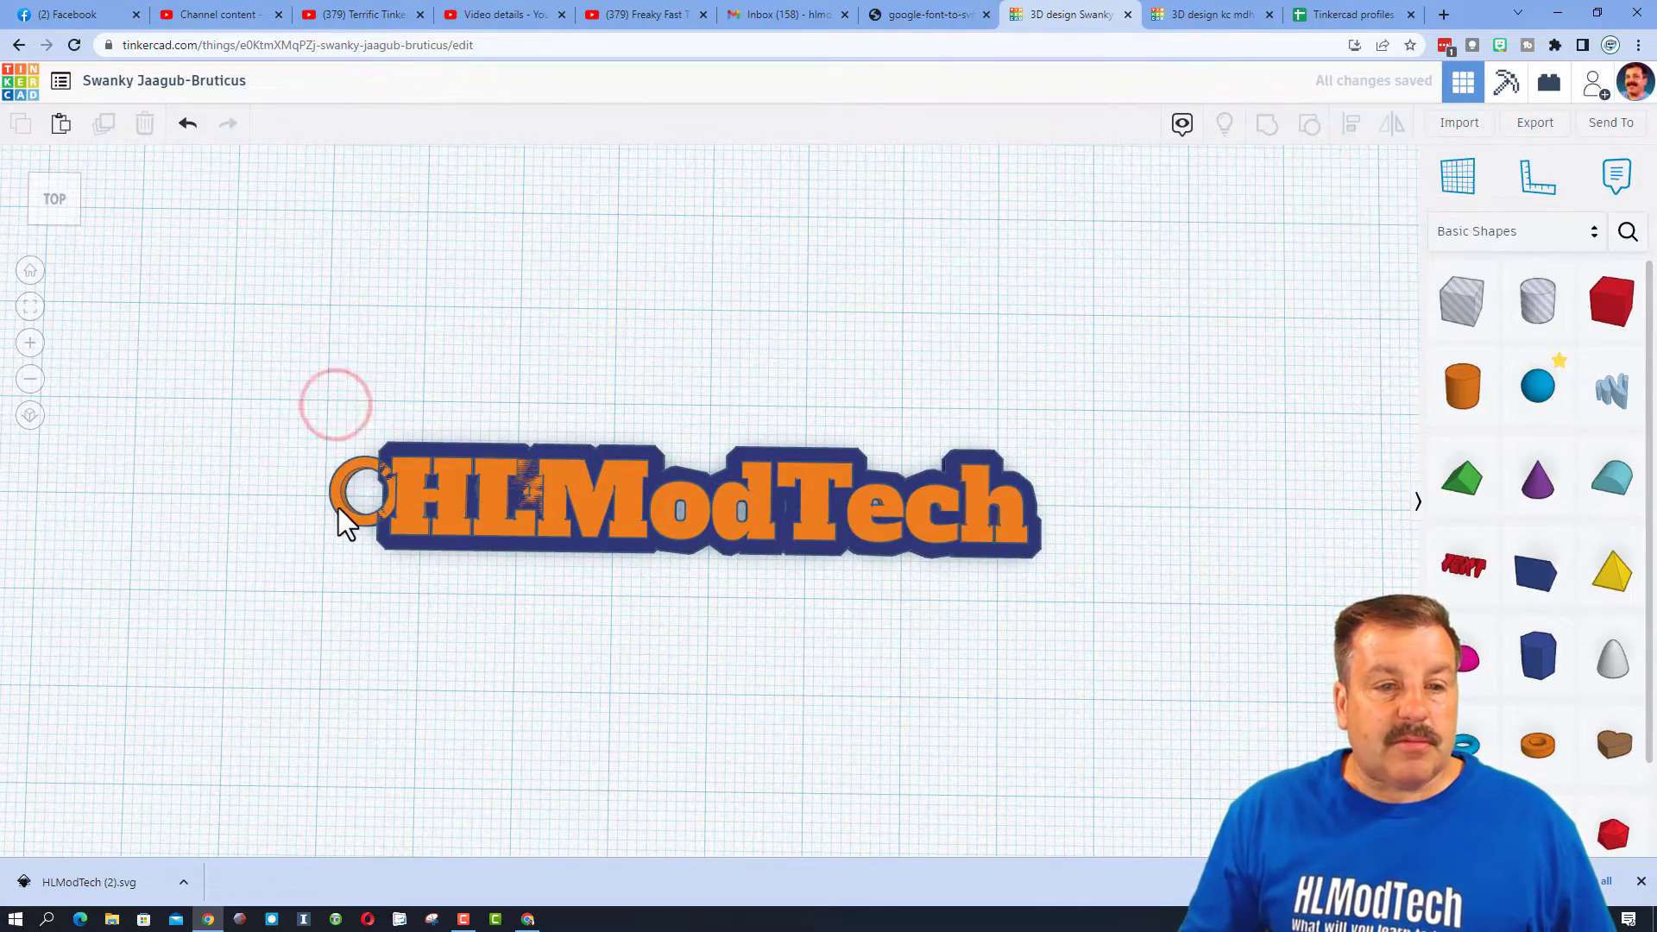
Select all four keychain parts and centre the ring using the base plate as reference.
{"action": "left_click", "coordinate": [338, 507]}
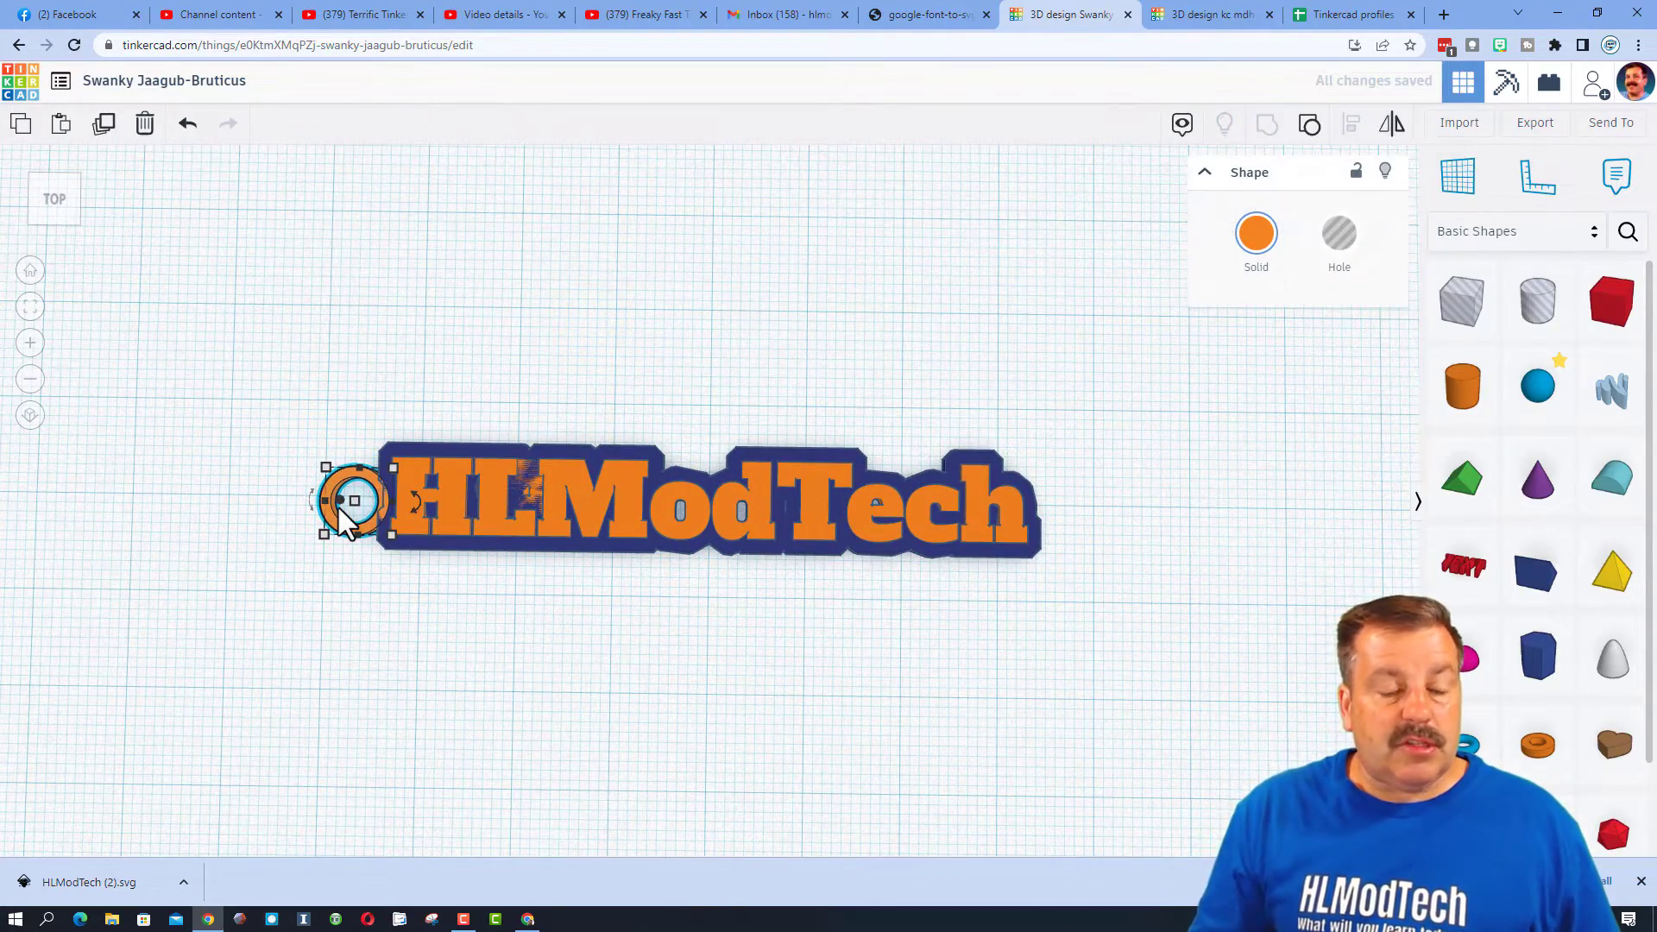
{"action": "left_click", "coordinate": [178, 413]}
{"action": "left_click_drag", "start_coordinate": [214, 427], "coordinate": [1053, 573]}
{"action": "left_click", "coordinate": [1351, 123]}
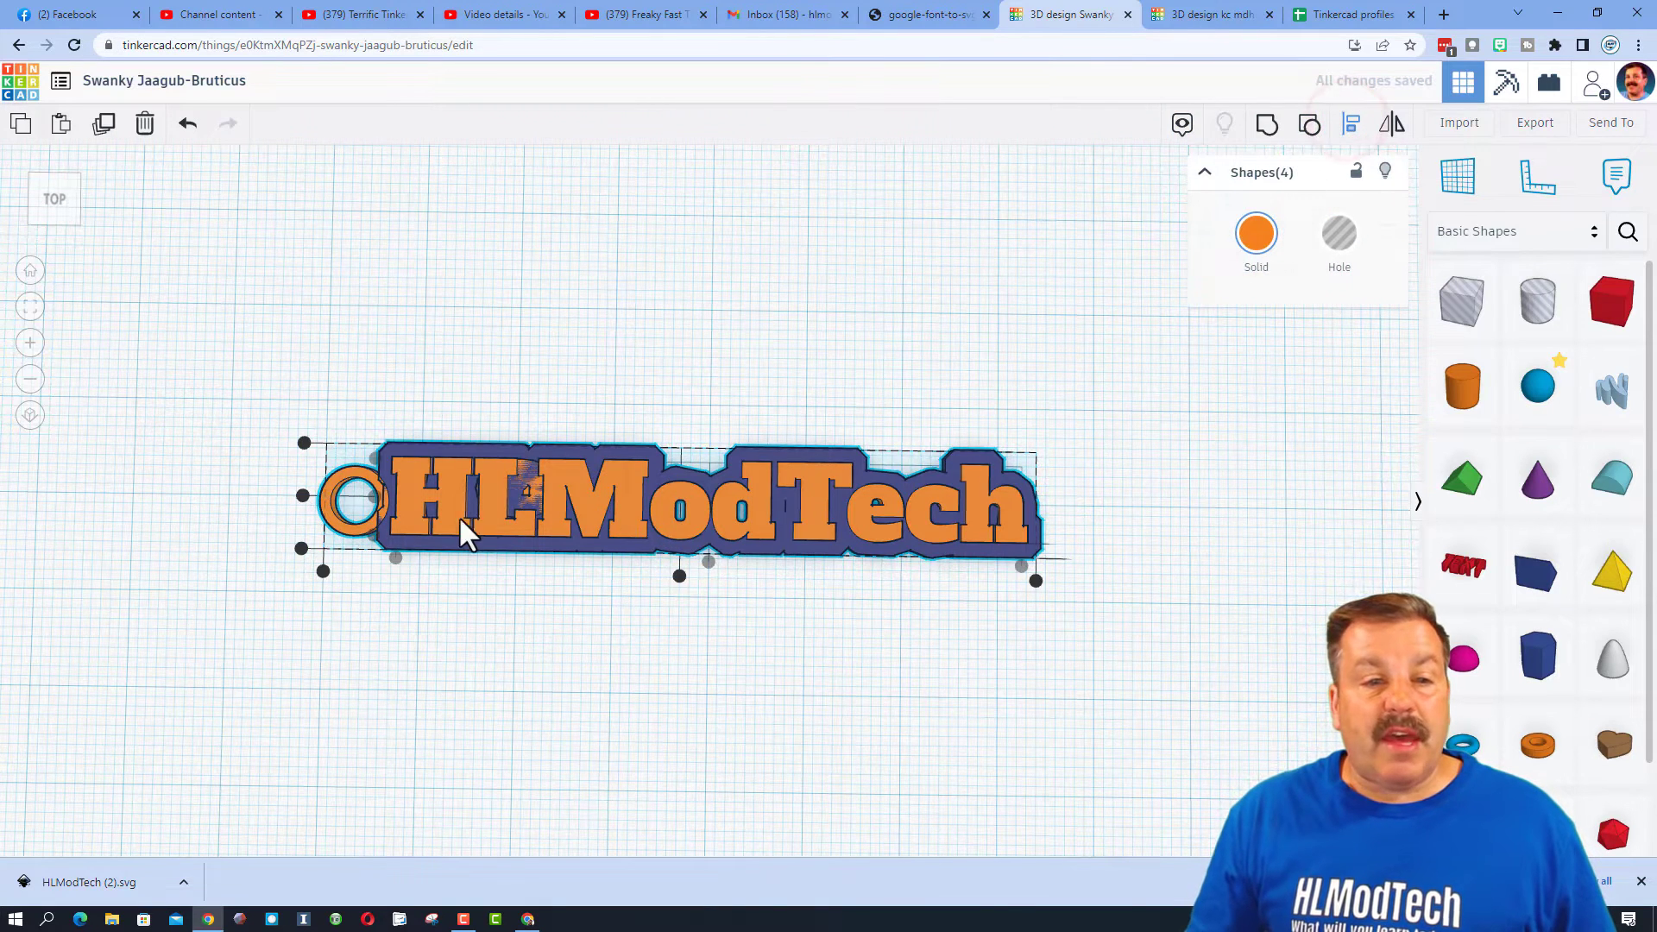
{"action": "left_click", "coordinate": [452, 551]}
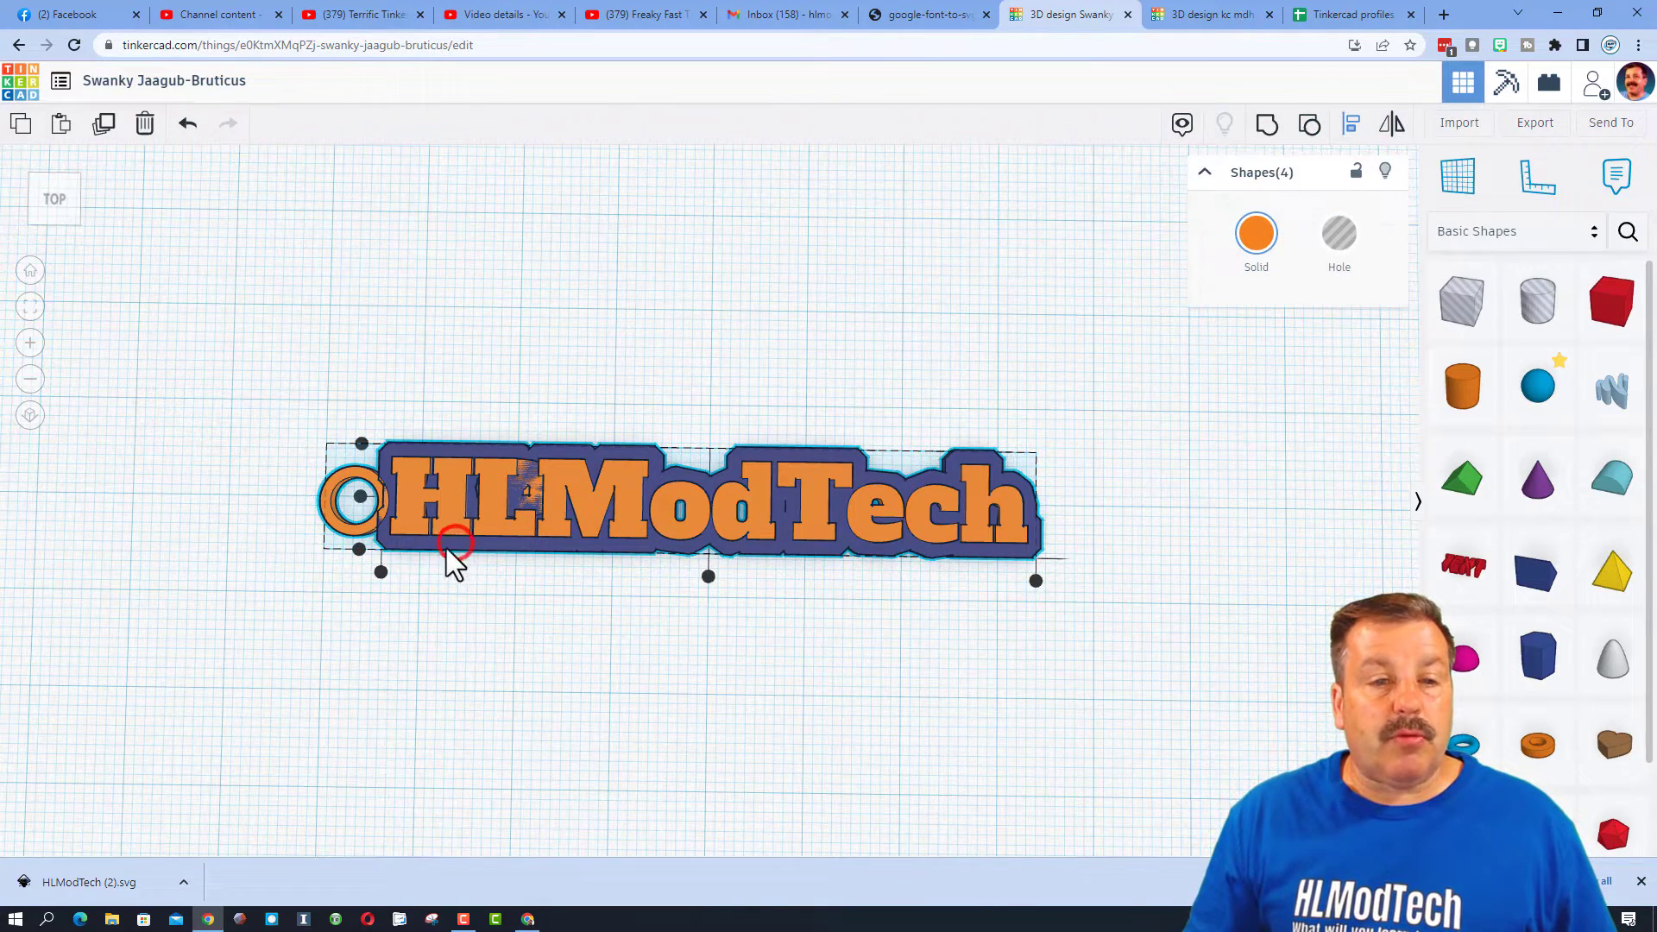
{"action": "left_click", "coordinate": [357, 500]}
{"action": "right_click_drag", "start_coordinate": [249, 470], "coordinate": [231, 423]}
{"action": "left_click_drag", "start_coordinate": [231, 423], "coordinate": [683, 592]}
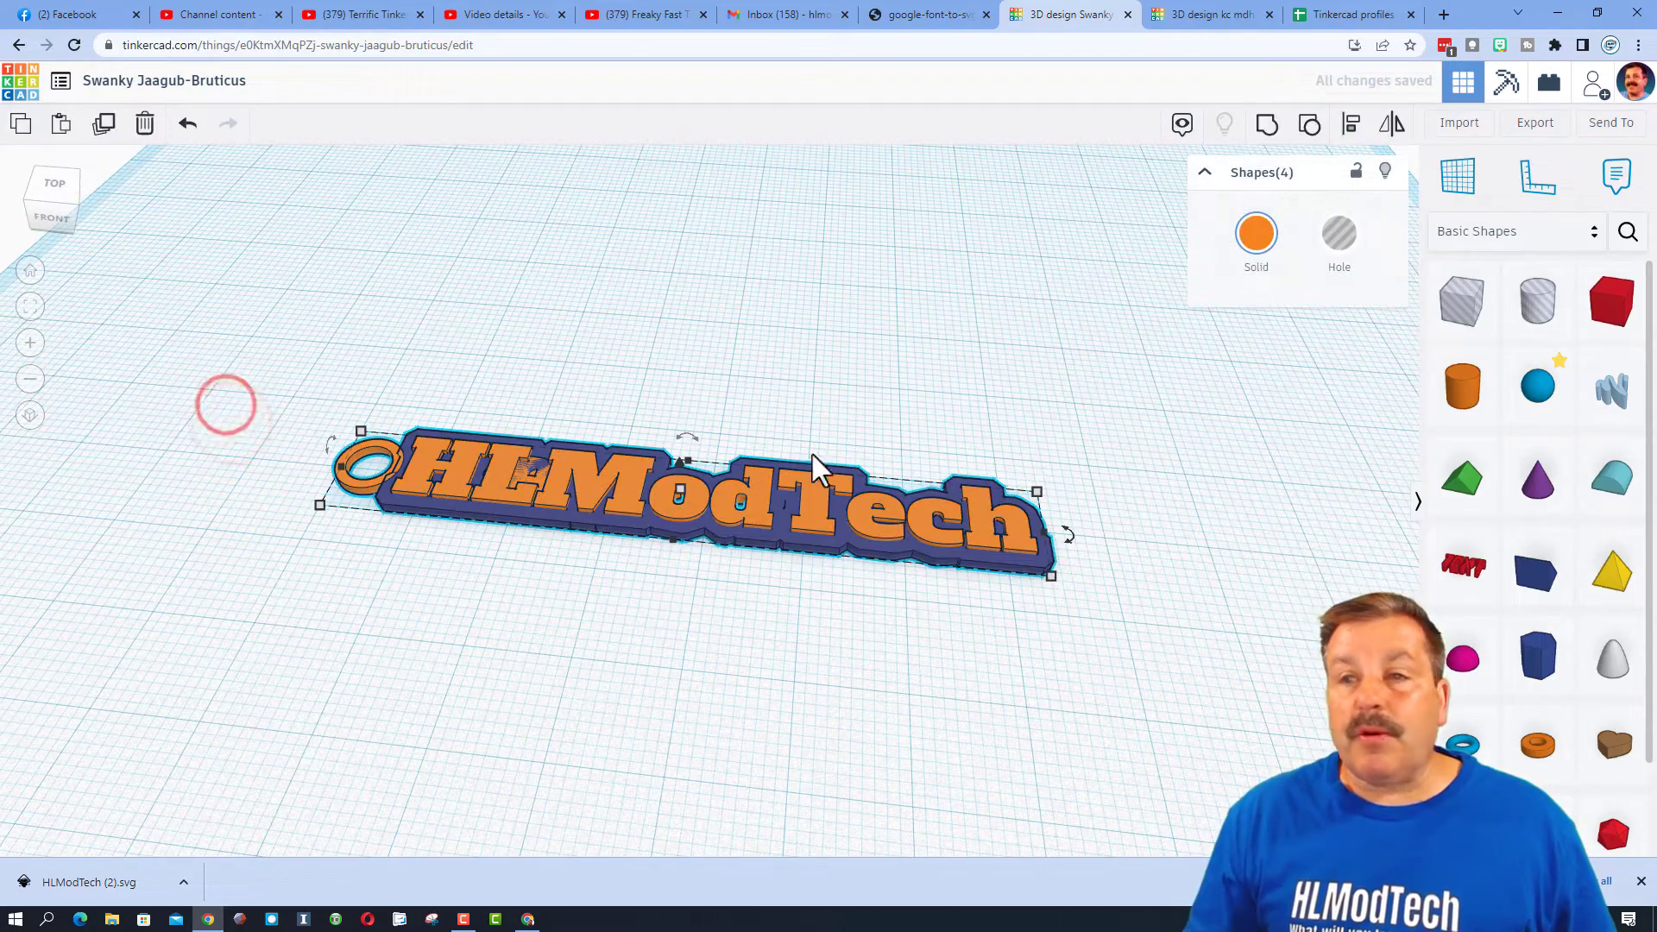
Group the loop, letters and base into one shape and raise the navy base to 2.00 high.
{"action": "left_click", "coordinate": [1266, 125]}
{"action": "right_click_drag", "start_coordinate": [719, 250], "coordinate": [789, 396]}
{"action": "left_click", "coordinate": [776, 343]}
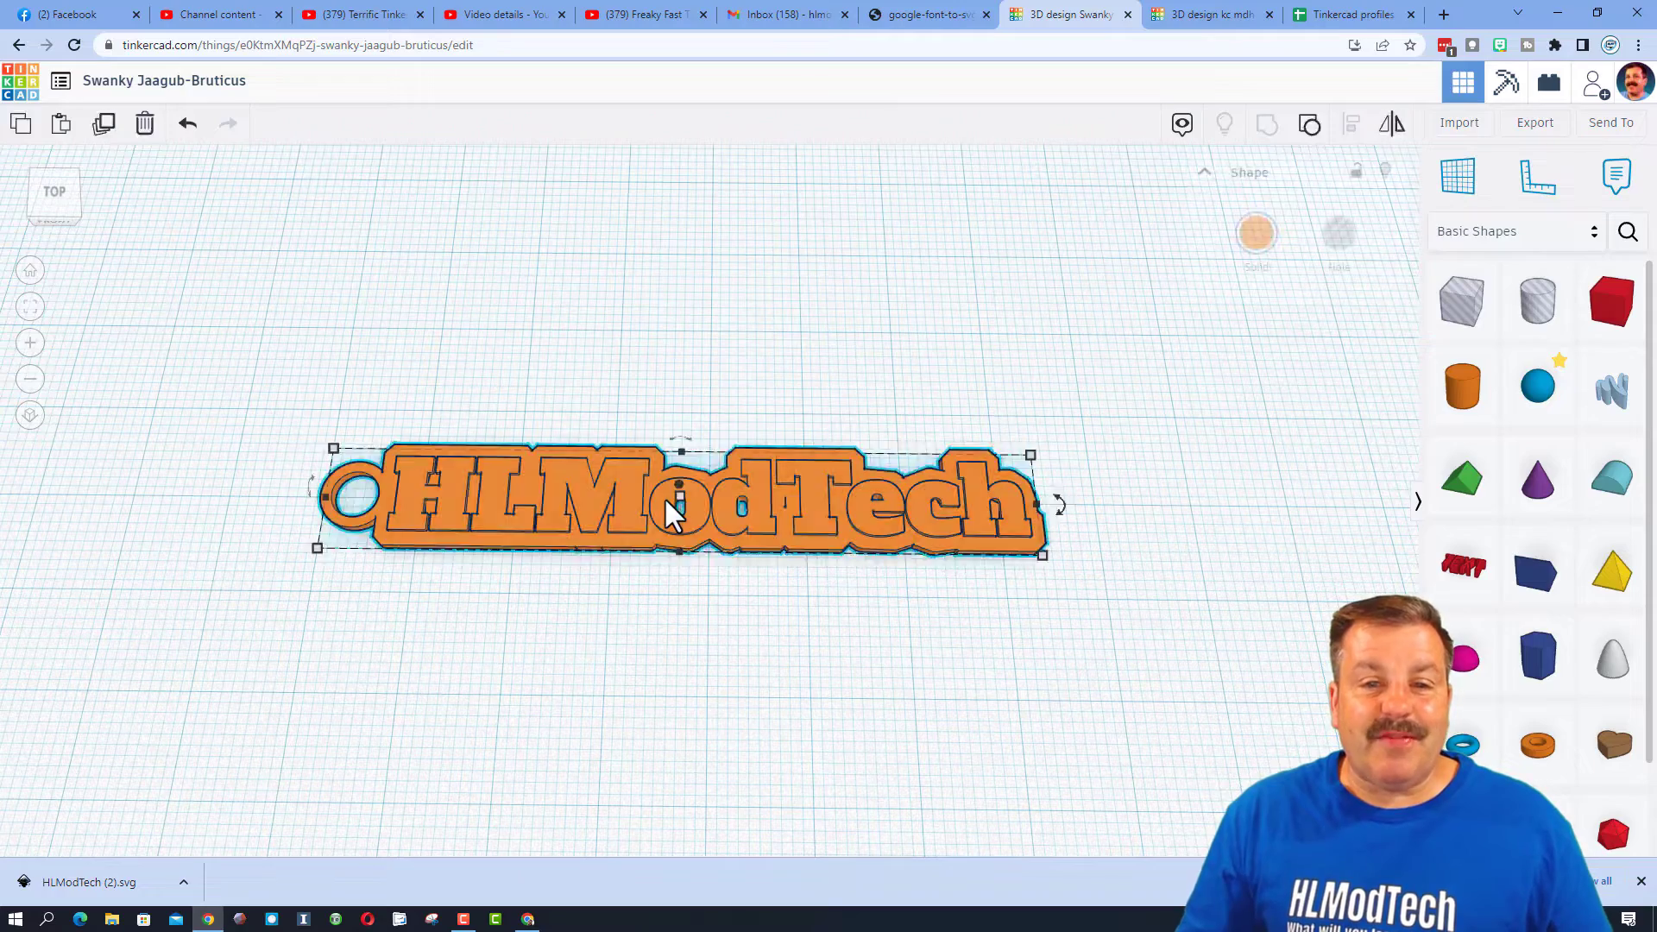
{"action": "left_click", "coordinate": [643, 547]}
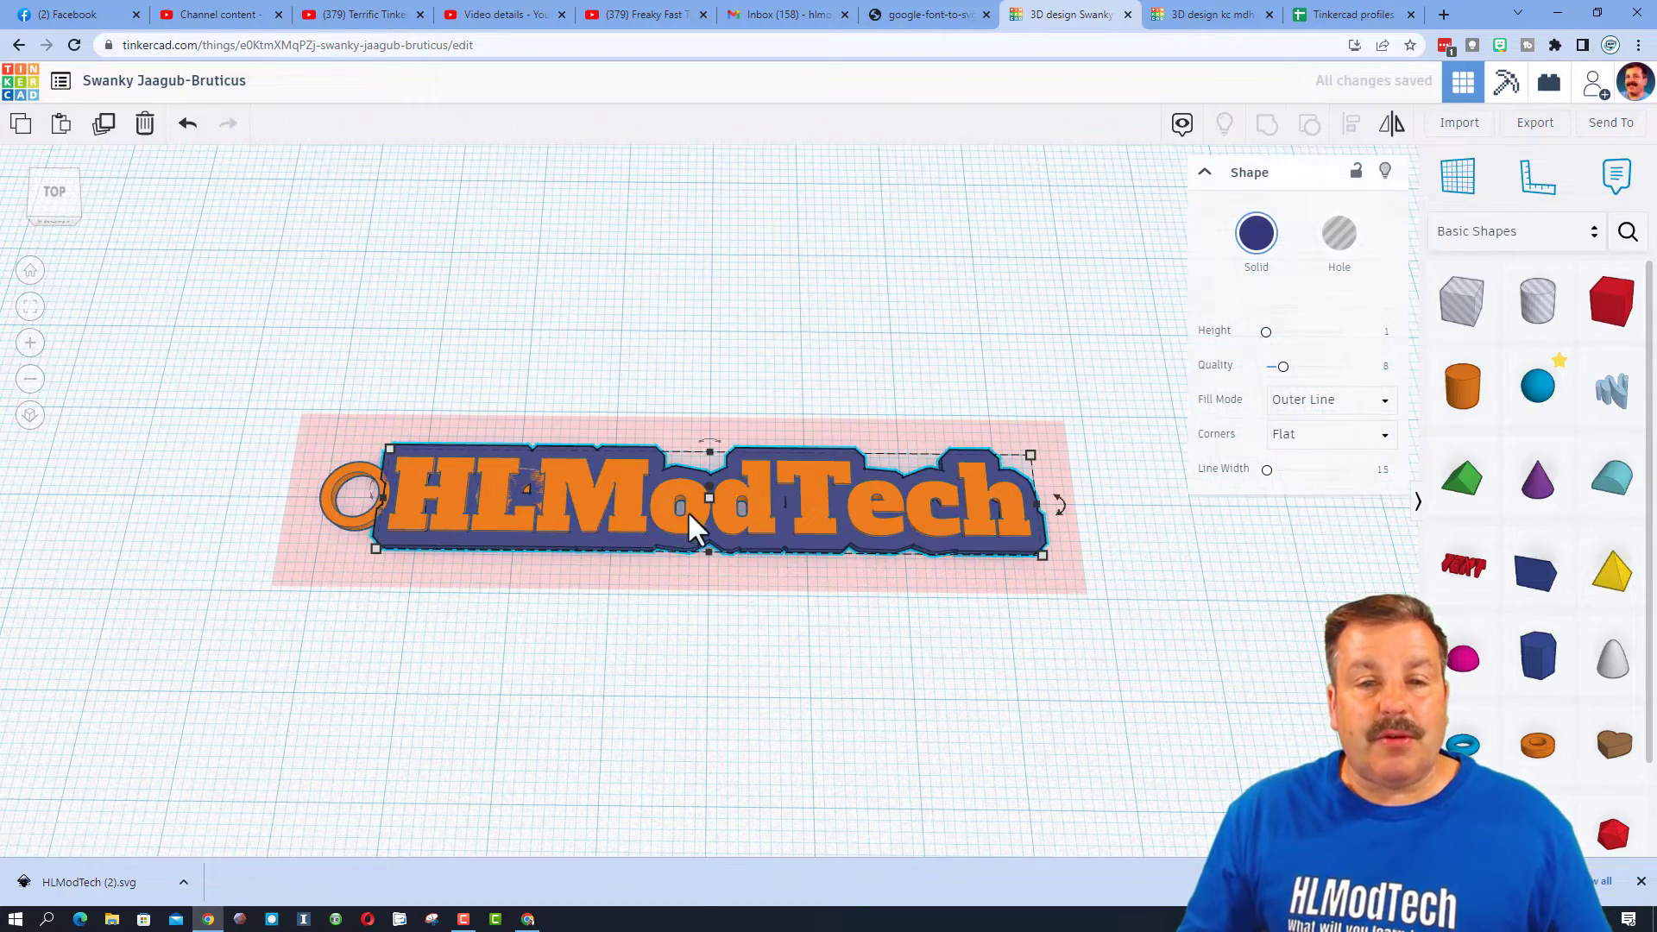
{"action": "right_click_drag", "start_coordinate": [696, 512], "coordinate": [712, 475]}
{"action": "left_click_drag", "start_coordinate": [707, 489], "coordinate": [706, 475]}
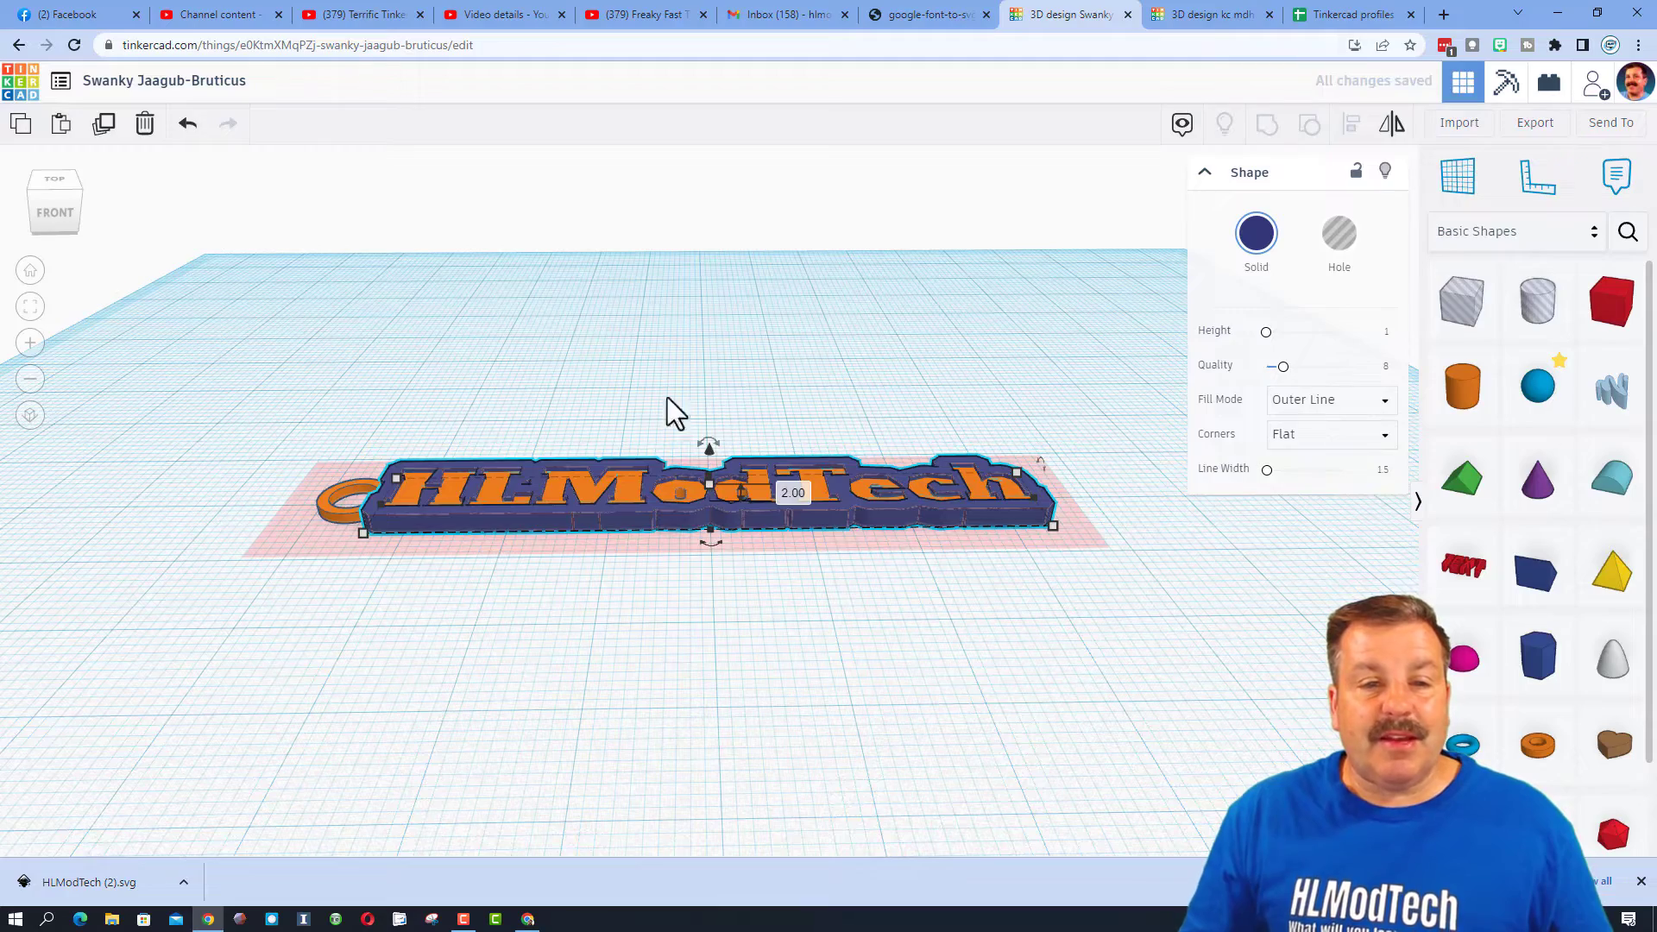
Inspect the grouped keychain from several angles, confirming the base's 2.00 height.
{"action": "left_click", "coordinate": [577, 389]}
{"action": "right_click_drag", "start_coordinate": [773, 359], "coordinate": [688, 530]}
{"action": "right_click_drag", "start_coordinate": [846, 540], "coordinate": [919, 492]}
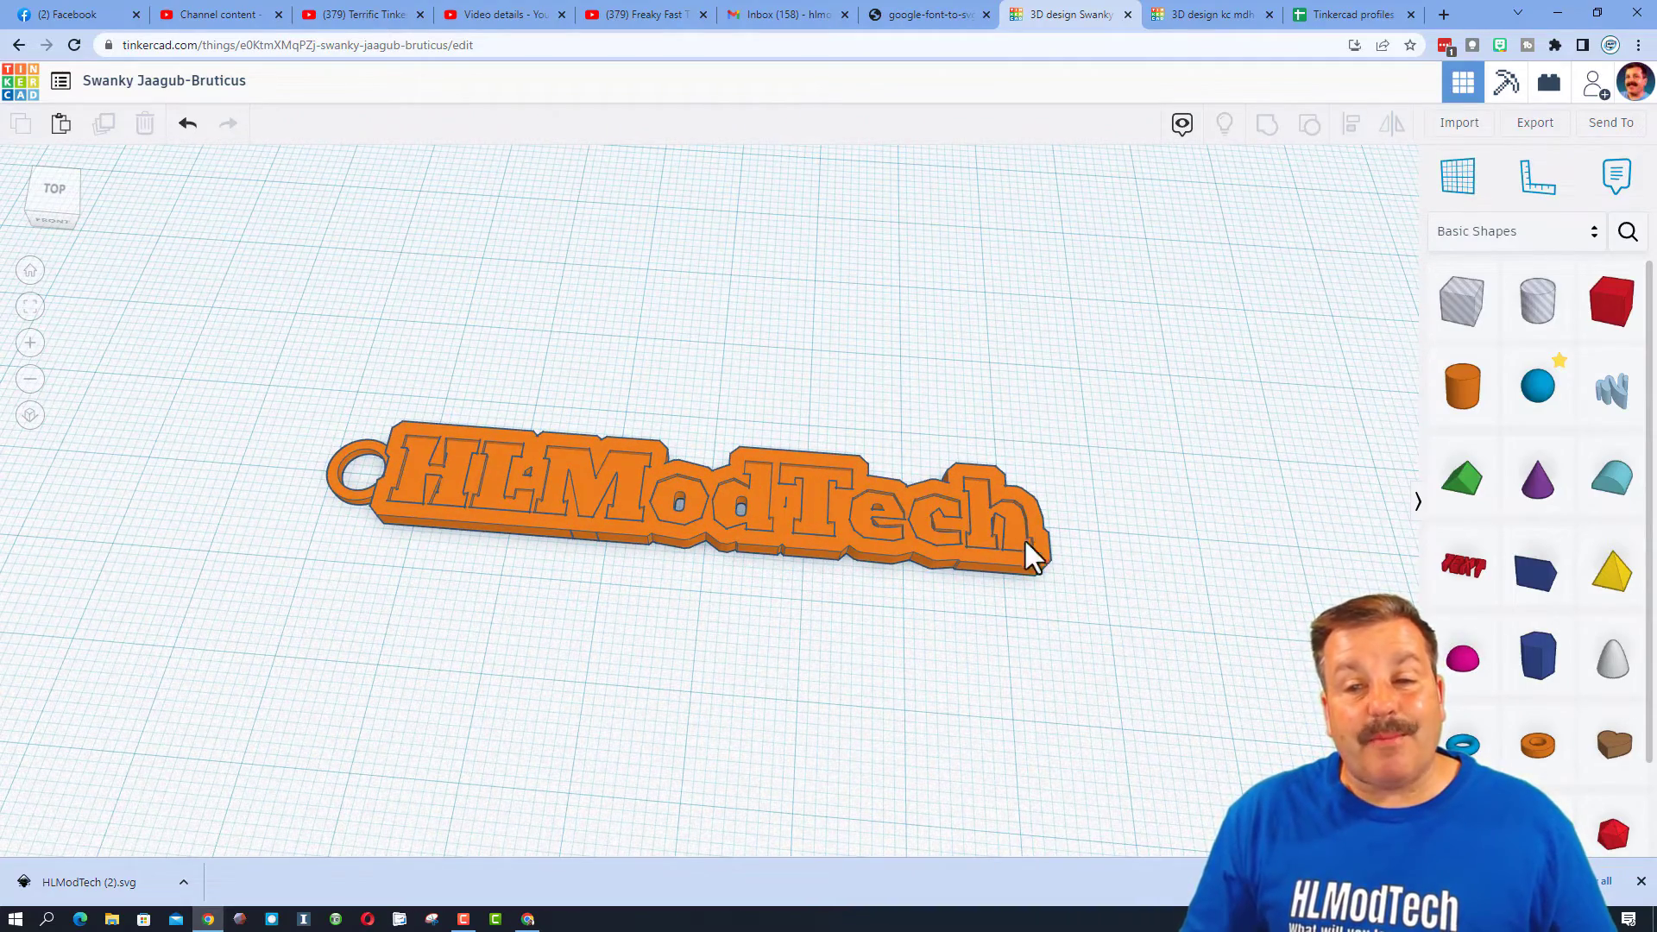
{"action": "right_click_drag", "start_coordinate": [931, 517], "coordinate": [781, 449]}
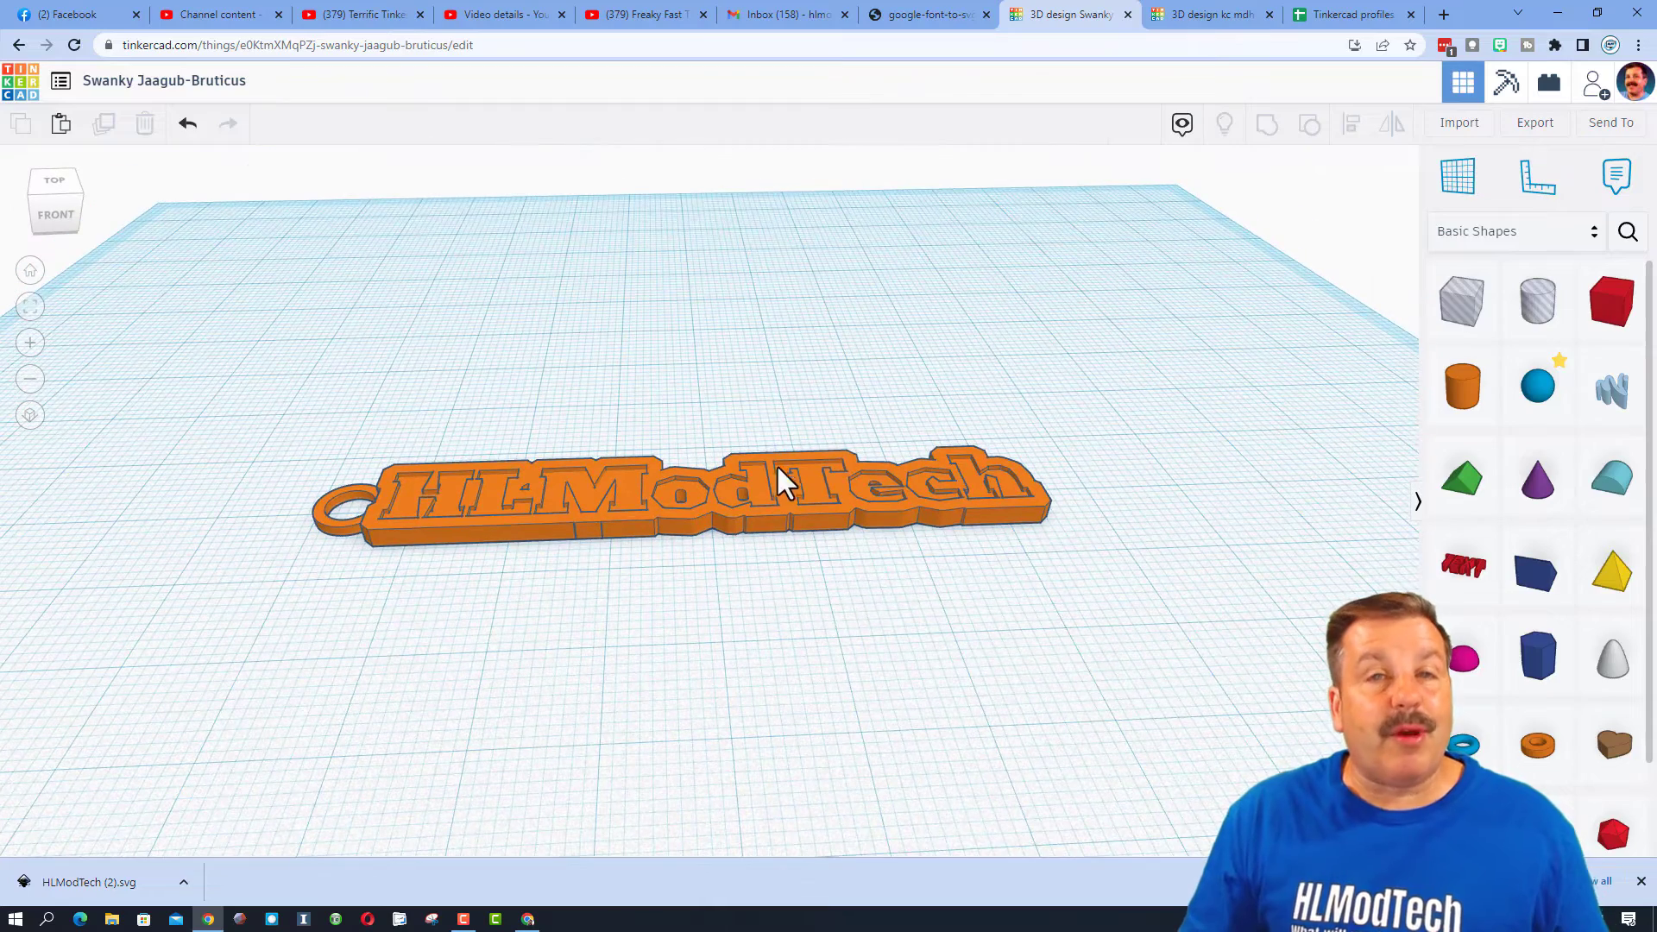
{"action": "left_click", "coordinate": [649, 500]}
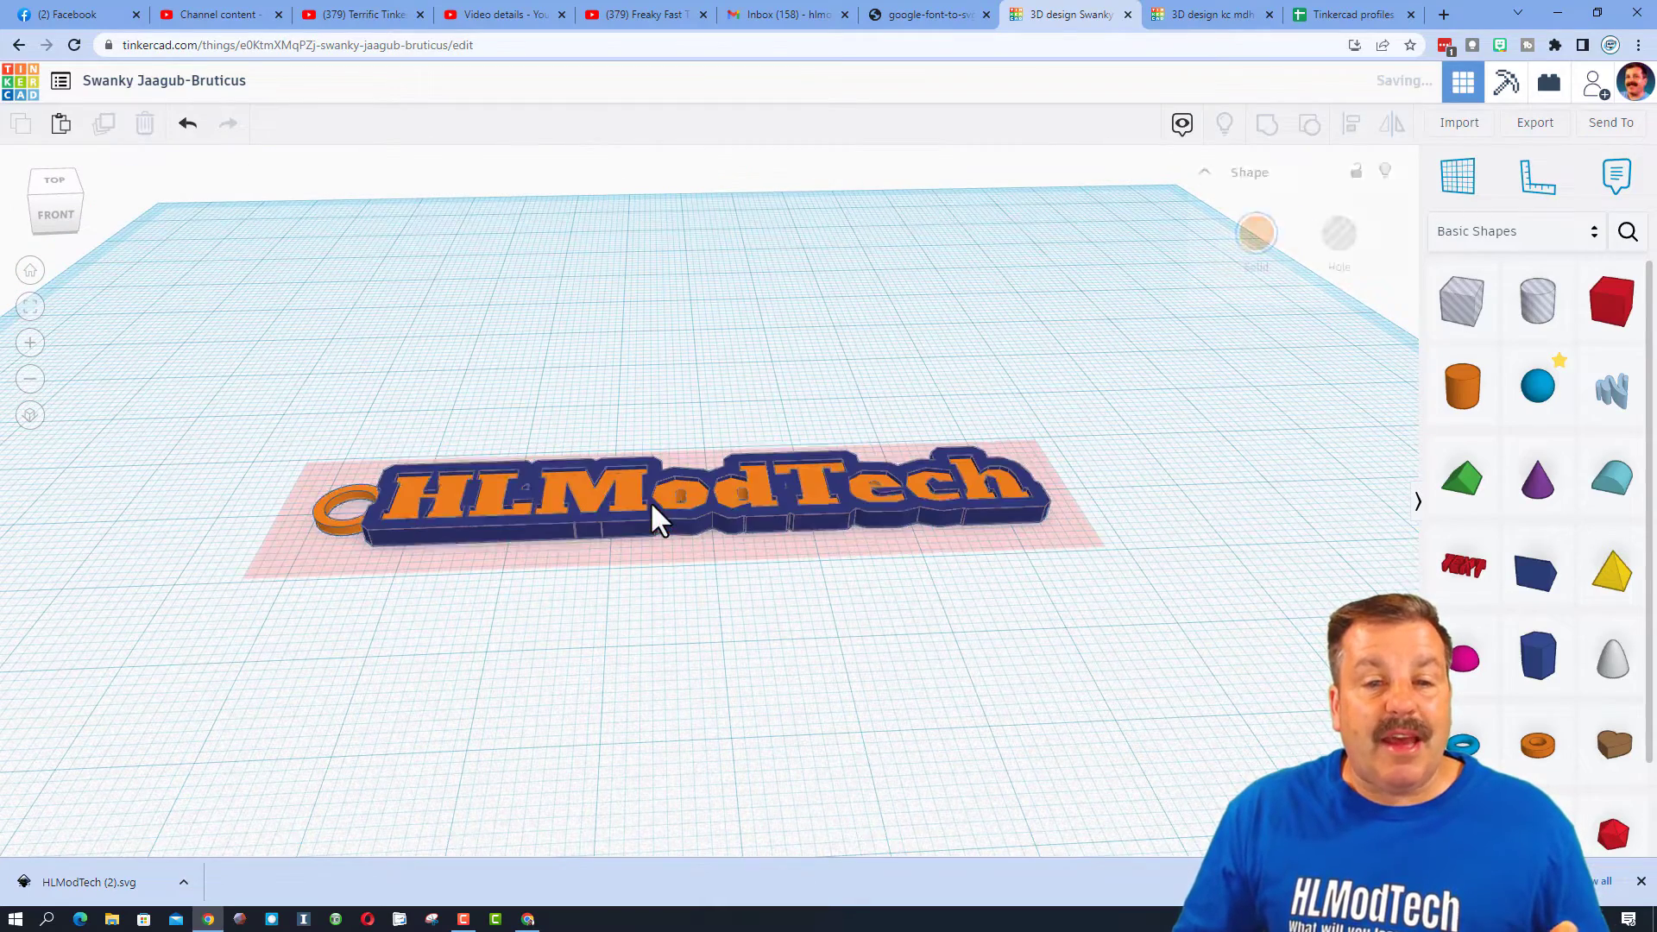
{"action": "left_click", "coordinate": [707, 494]}
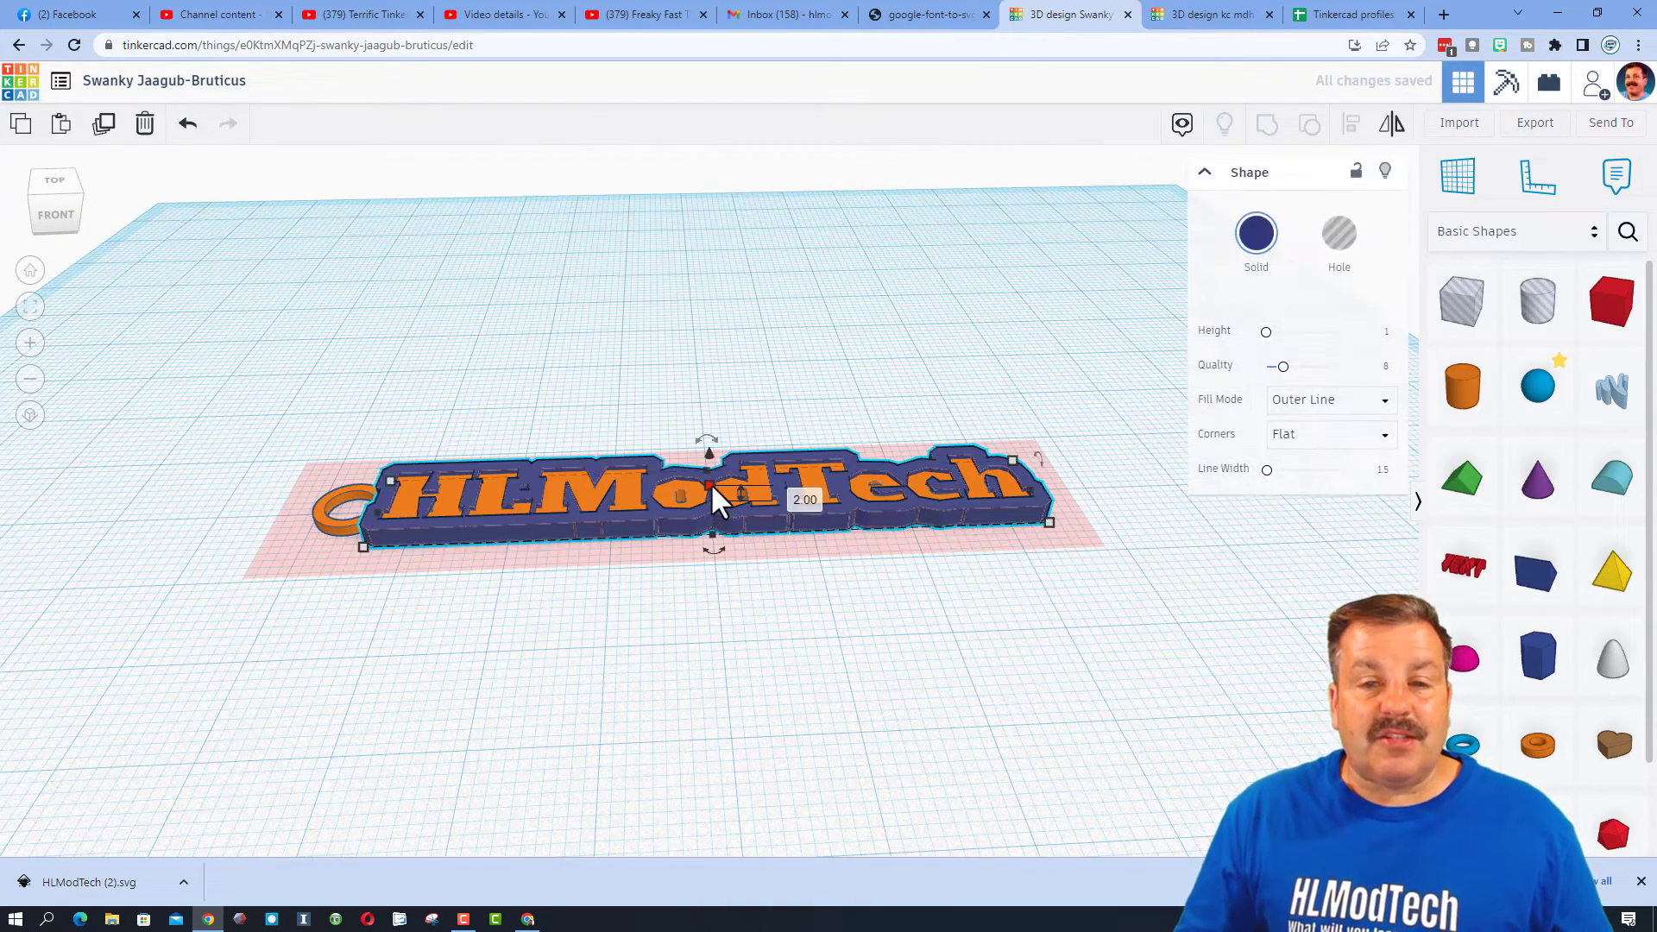
{"action": "left_click", "coordinate": [825, 377]}
{"action": "right_click_drag", "start_coordinate": [825, 378], "coordinate": [864, 518]}
Turn on Multicolor so the letters stay orange and the base stays navy.
{"action": "left_click", "coordinate": [865, 520]}
{"action": "left_click", "coordinate": [1254, 237]}
{"action": "left_click", "coordinate": [1261, 472]}
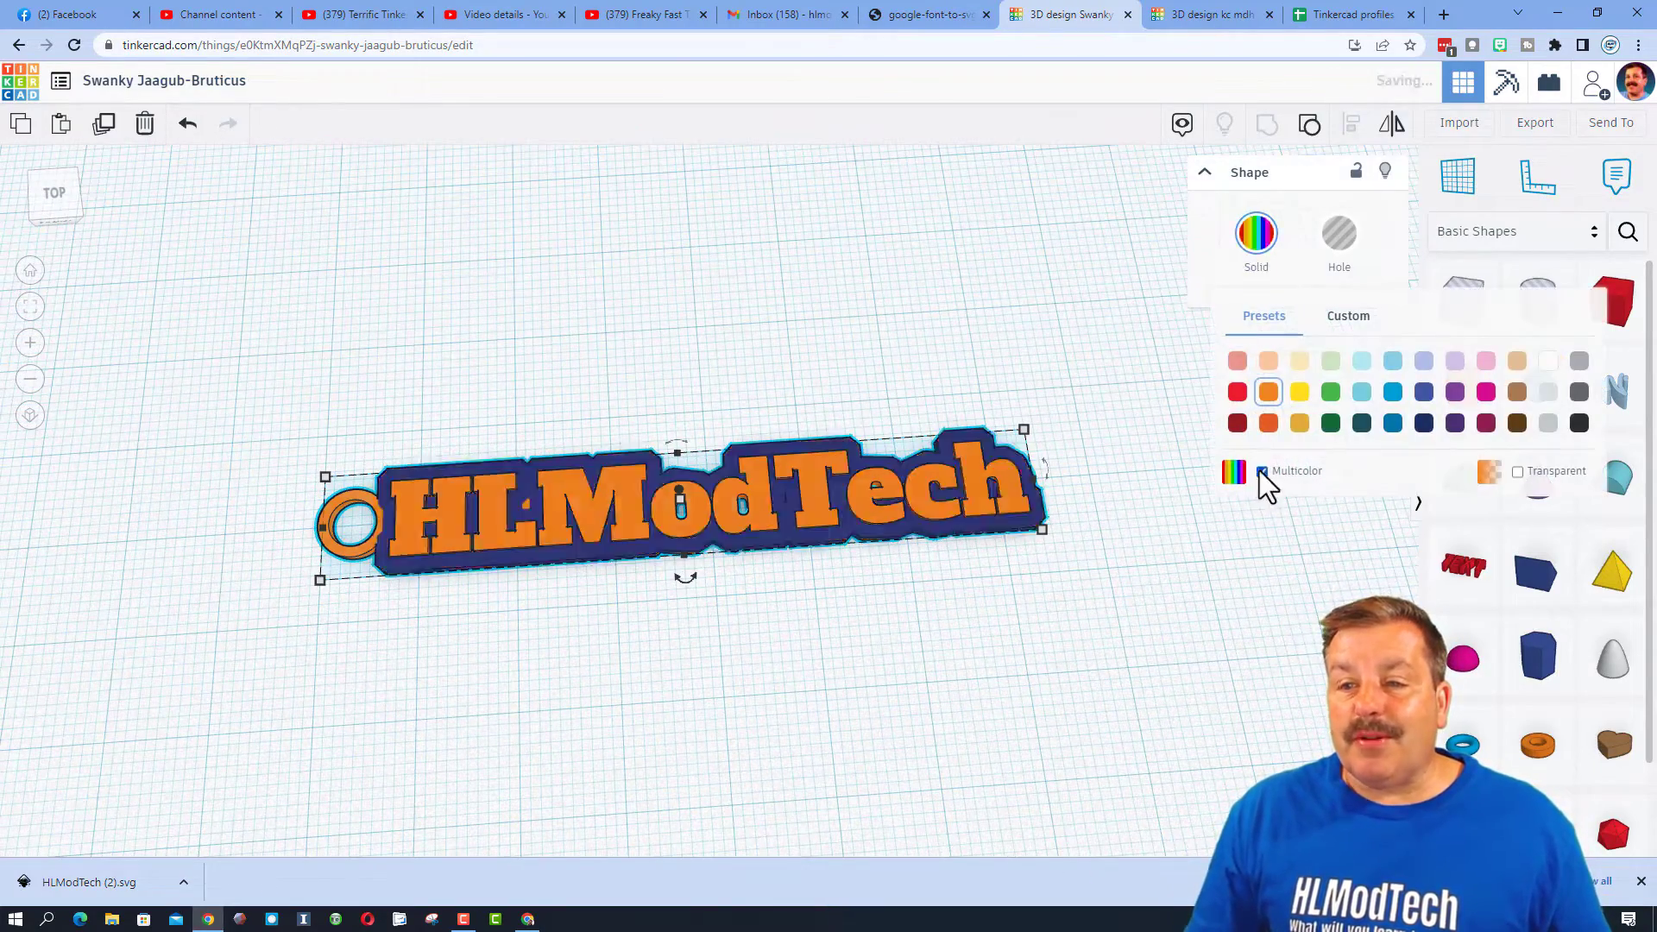
{"action": "left_click", "coordinate": [762, 325]}
{"action": "right_click_drag", "start_coordinate": [762, 325], "coordinate": [826, 402]}
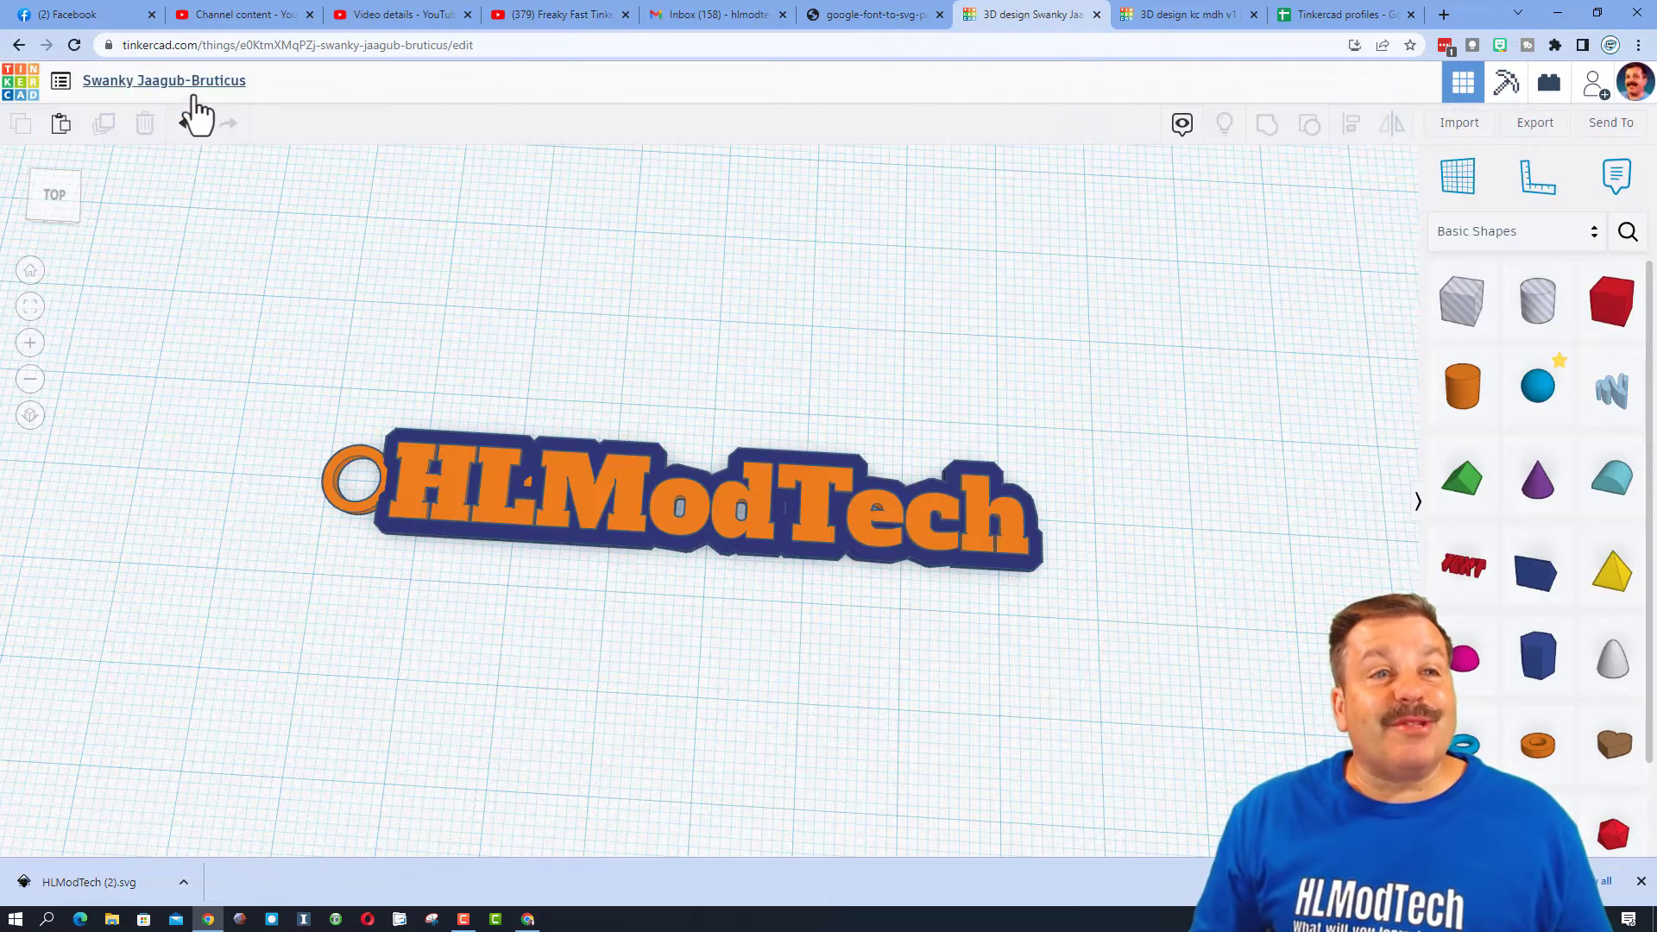
Back in Tinkercad, put the keychain design's title into edit mode.
{"action": "left_click", "coordinate": [194, 93]}
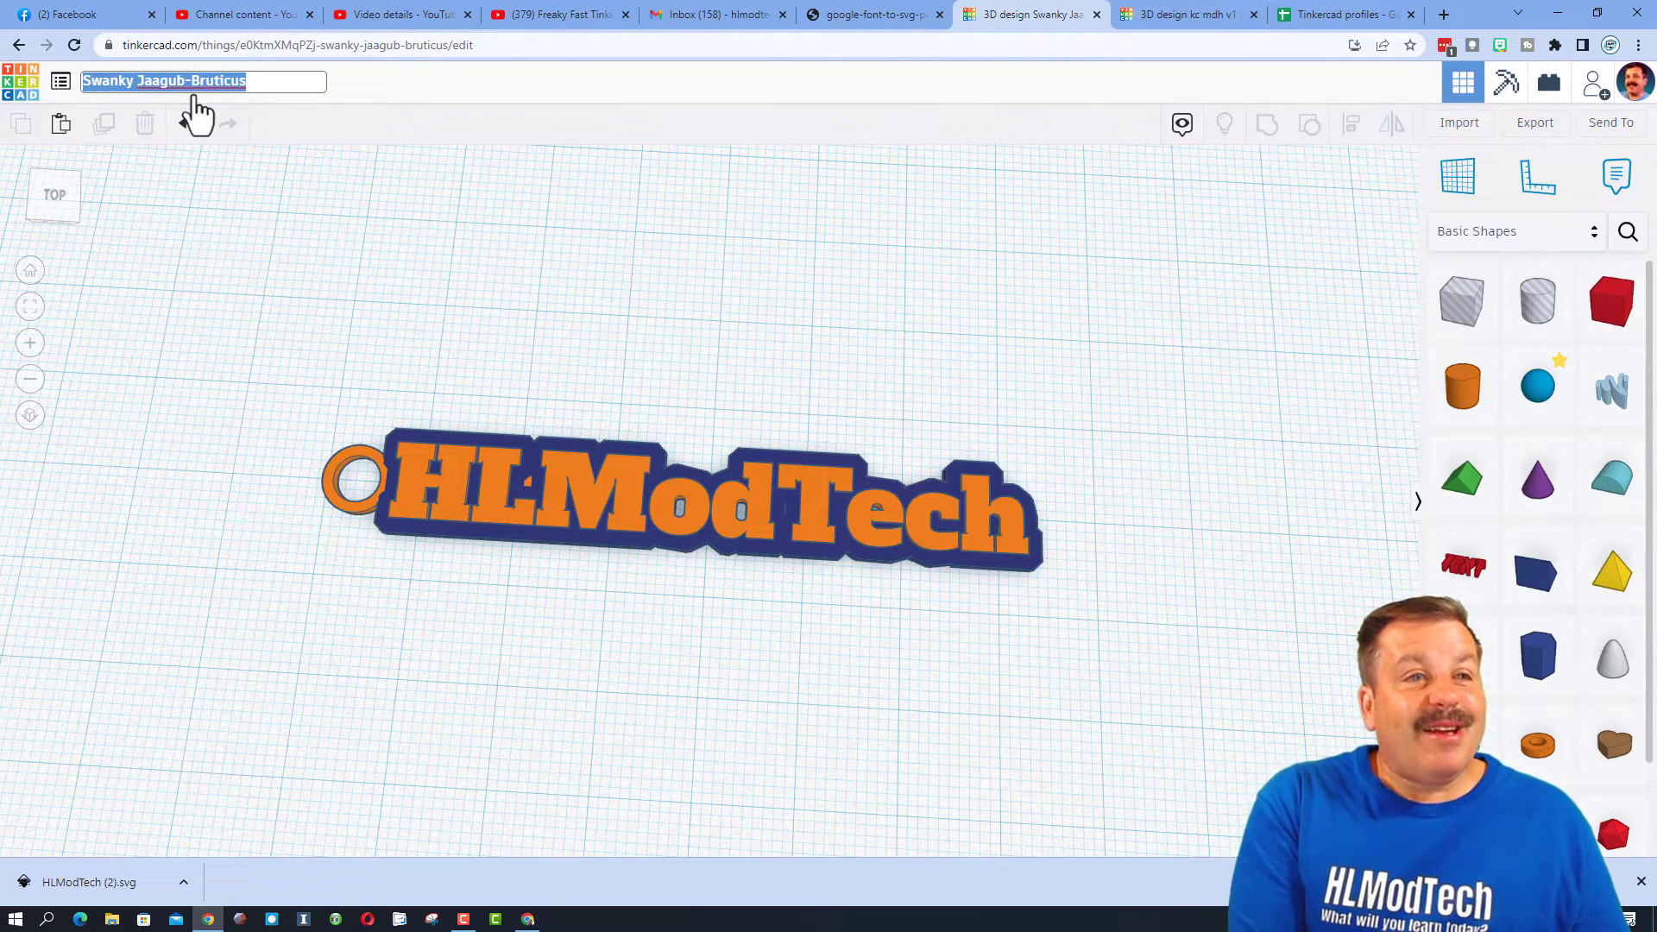
Enter 'hlmodtech kc connected' as the design title and confirm it.
{"action": "type", "text": "hlmodtech kc connected"}
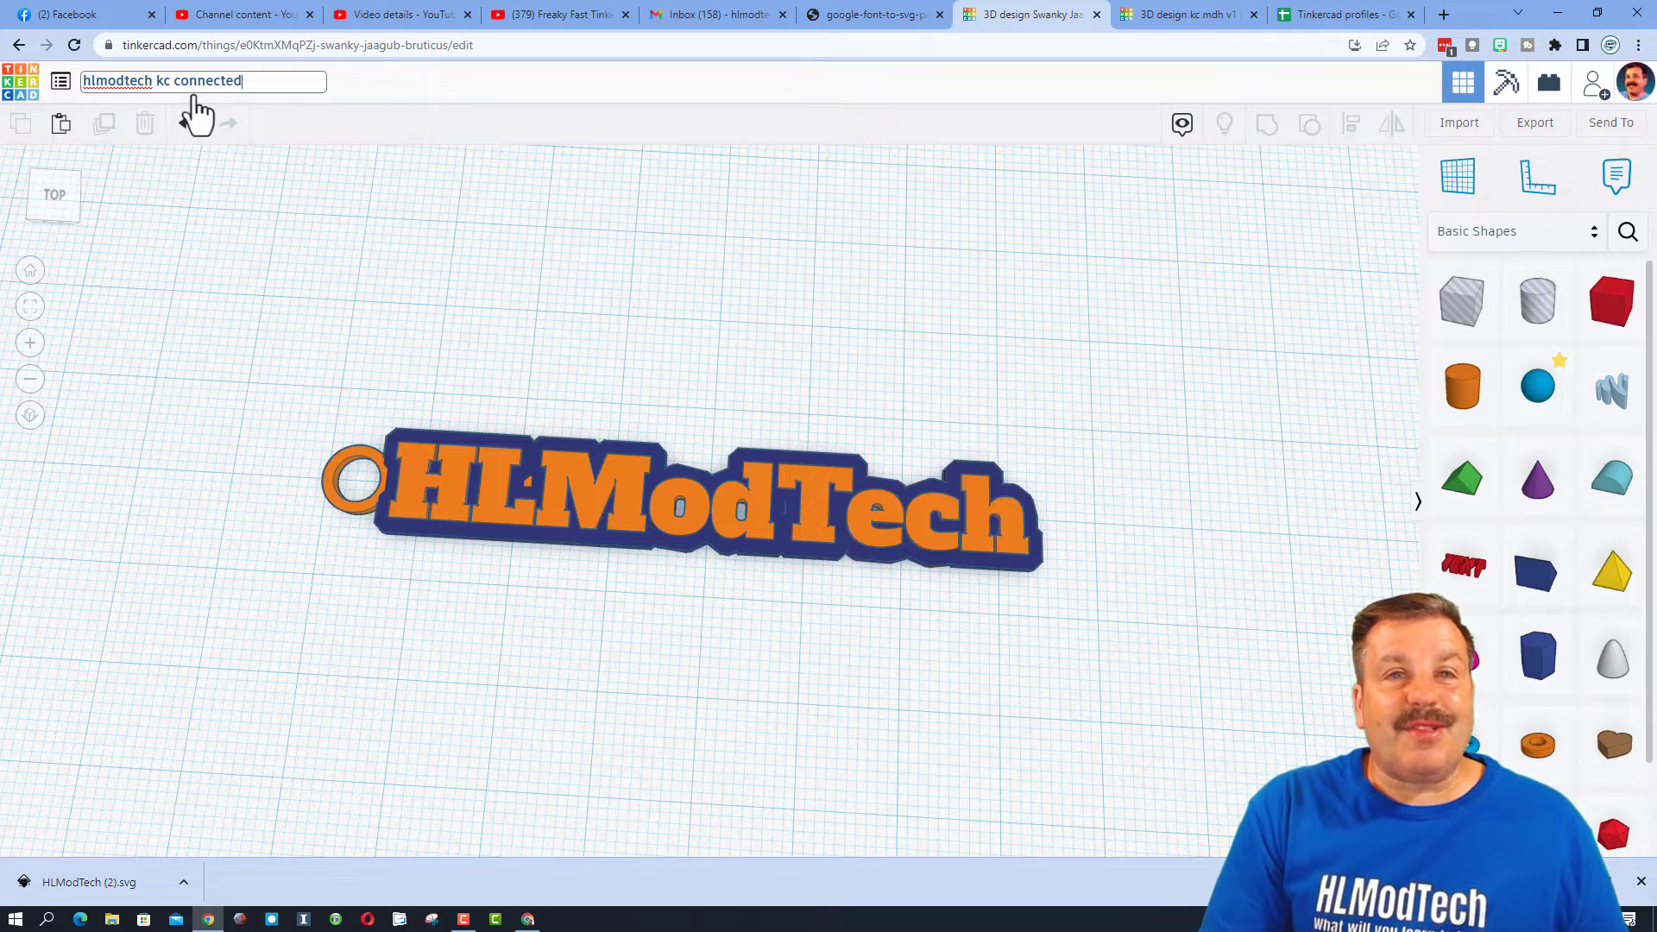
{"action": "key", "text": "Return"}
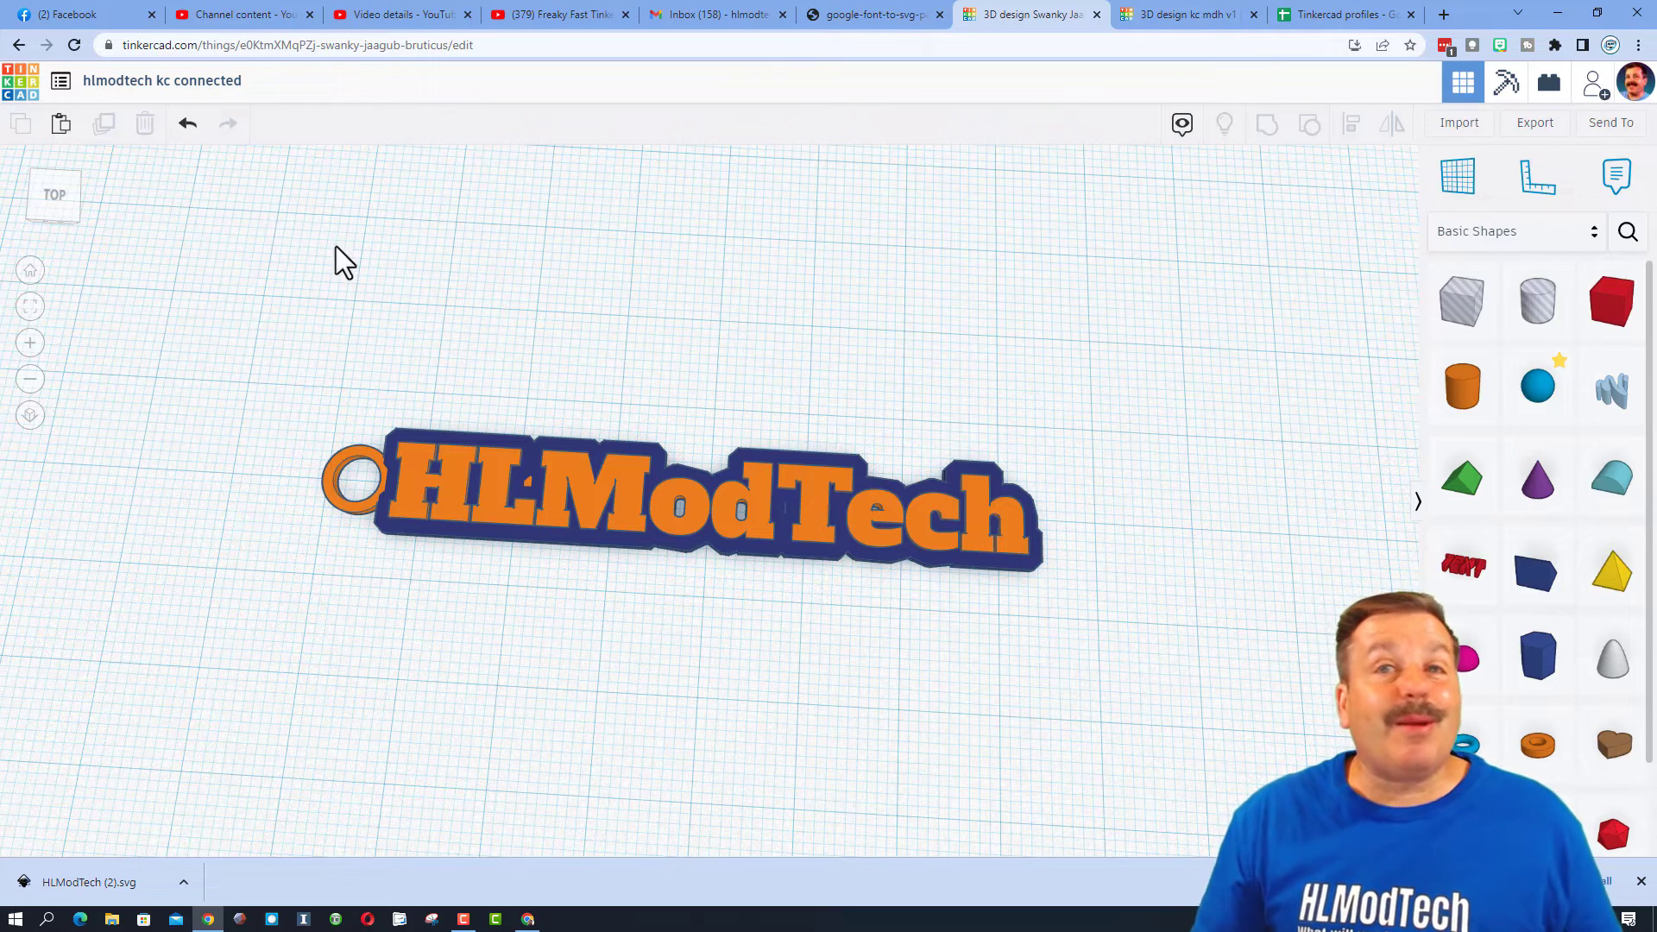